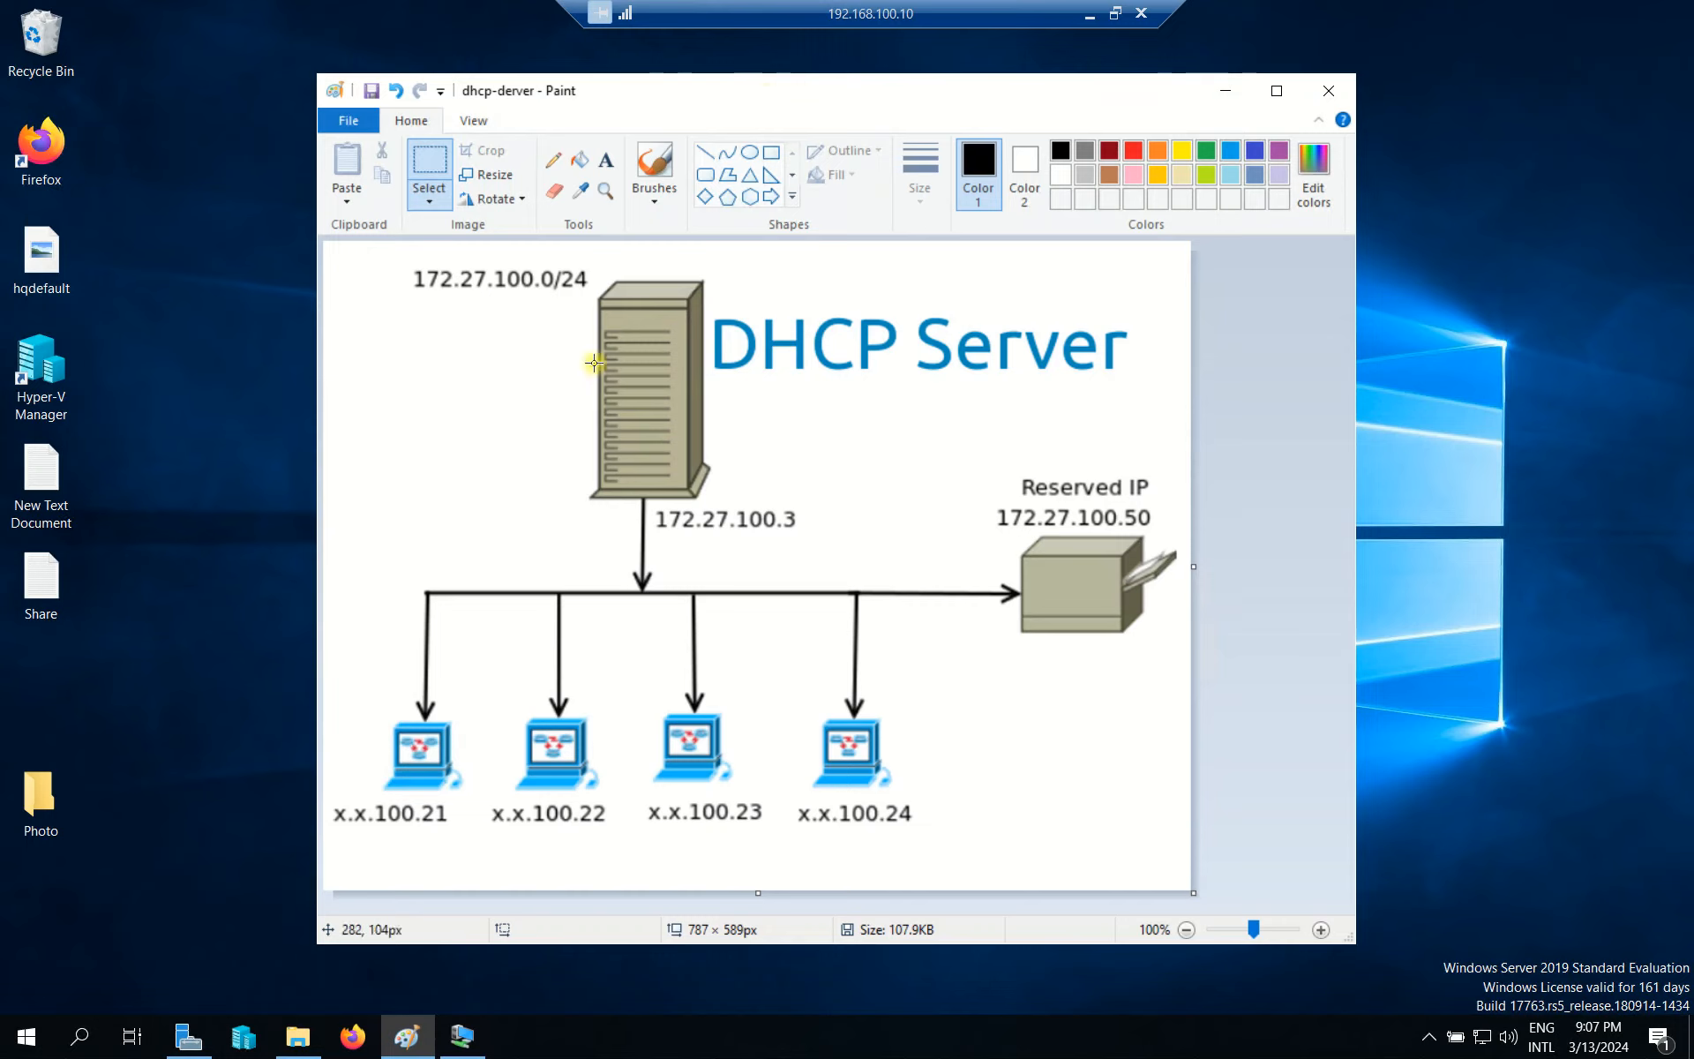
# Examine the server and its IP address in the DHCP network diagram
pyautogui.moveTo(522, 464); pyautogui.dragTo(822, 549)
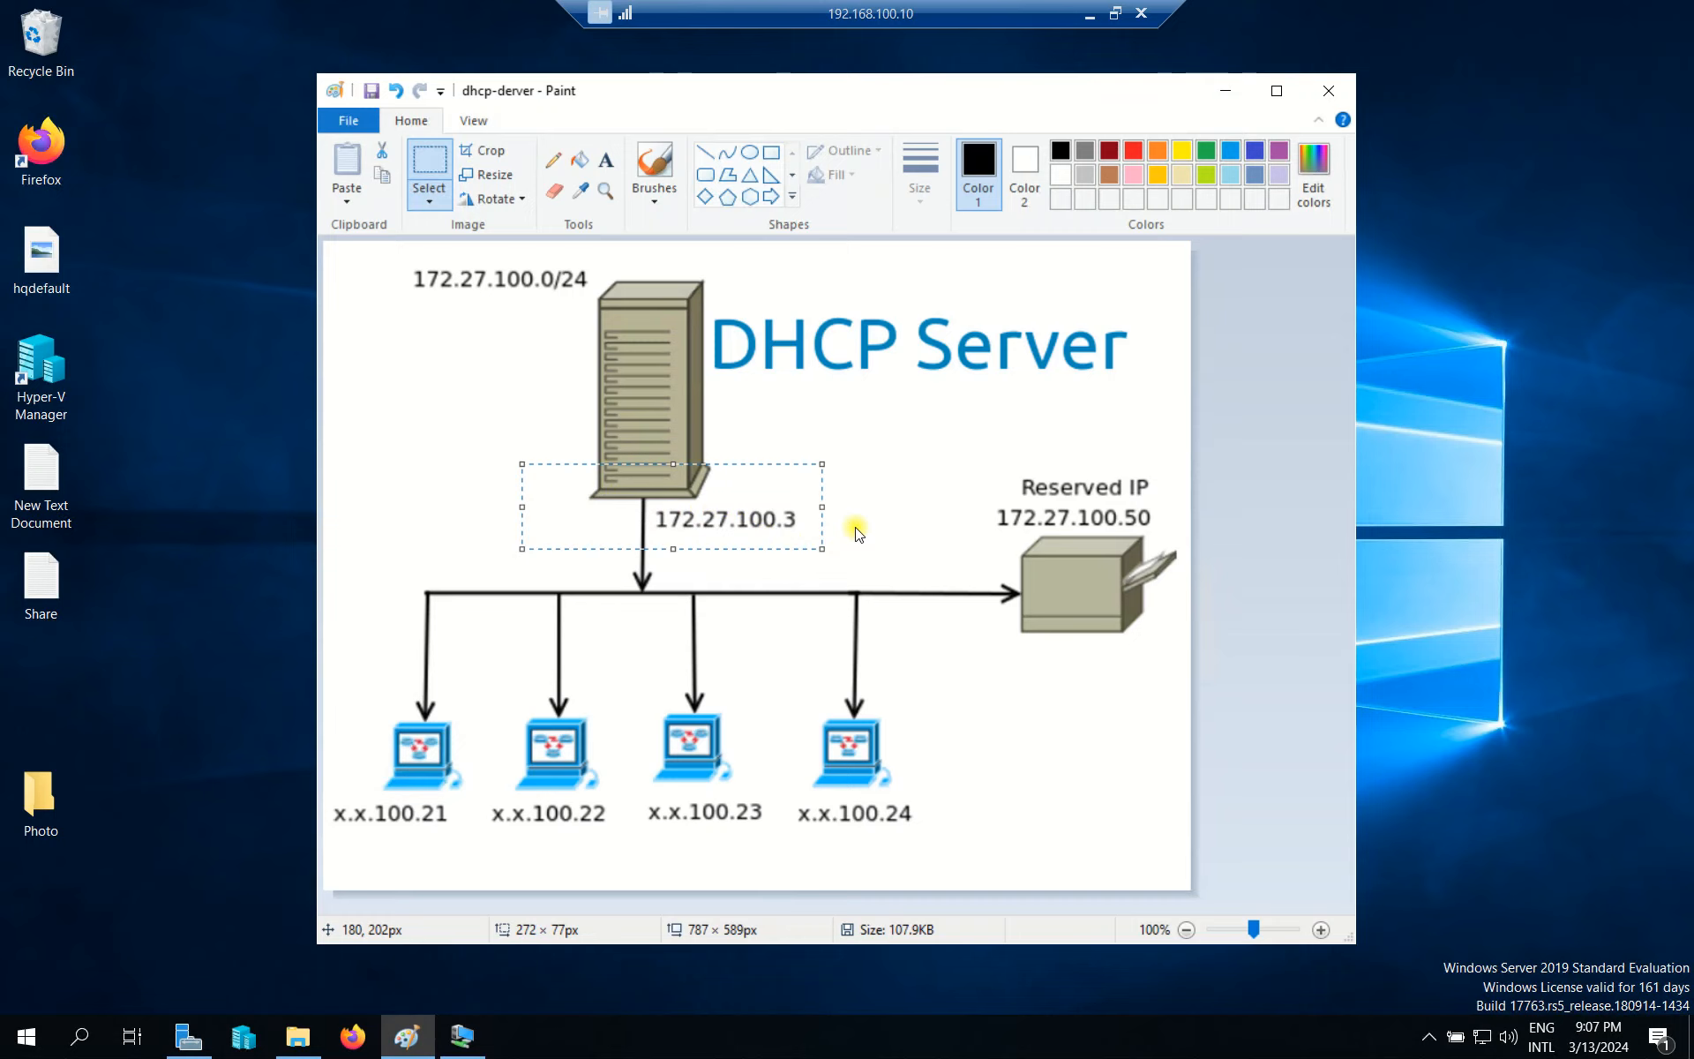
pyautogui.click(766, 413)
pyautogui.moveTo(512, 374); pyautogui.dragTo(871, 563)
pyautogui.moveTo(871, 375); pyautogui.dragTo(872, 454)
pyautogui.hotkey('ctrl', 'z')
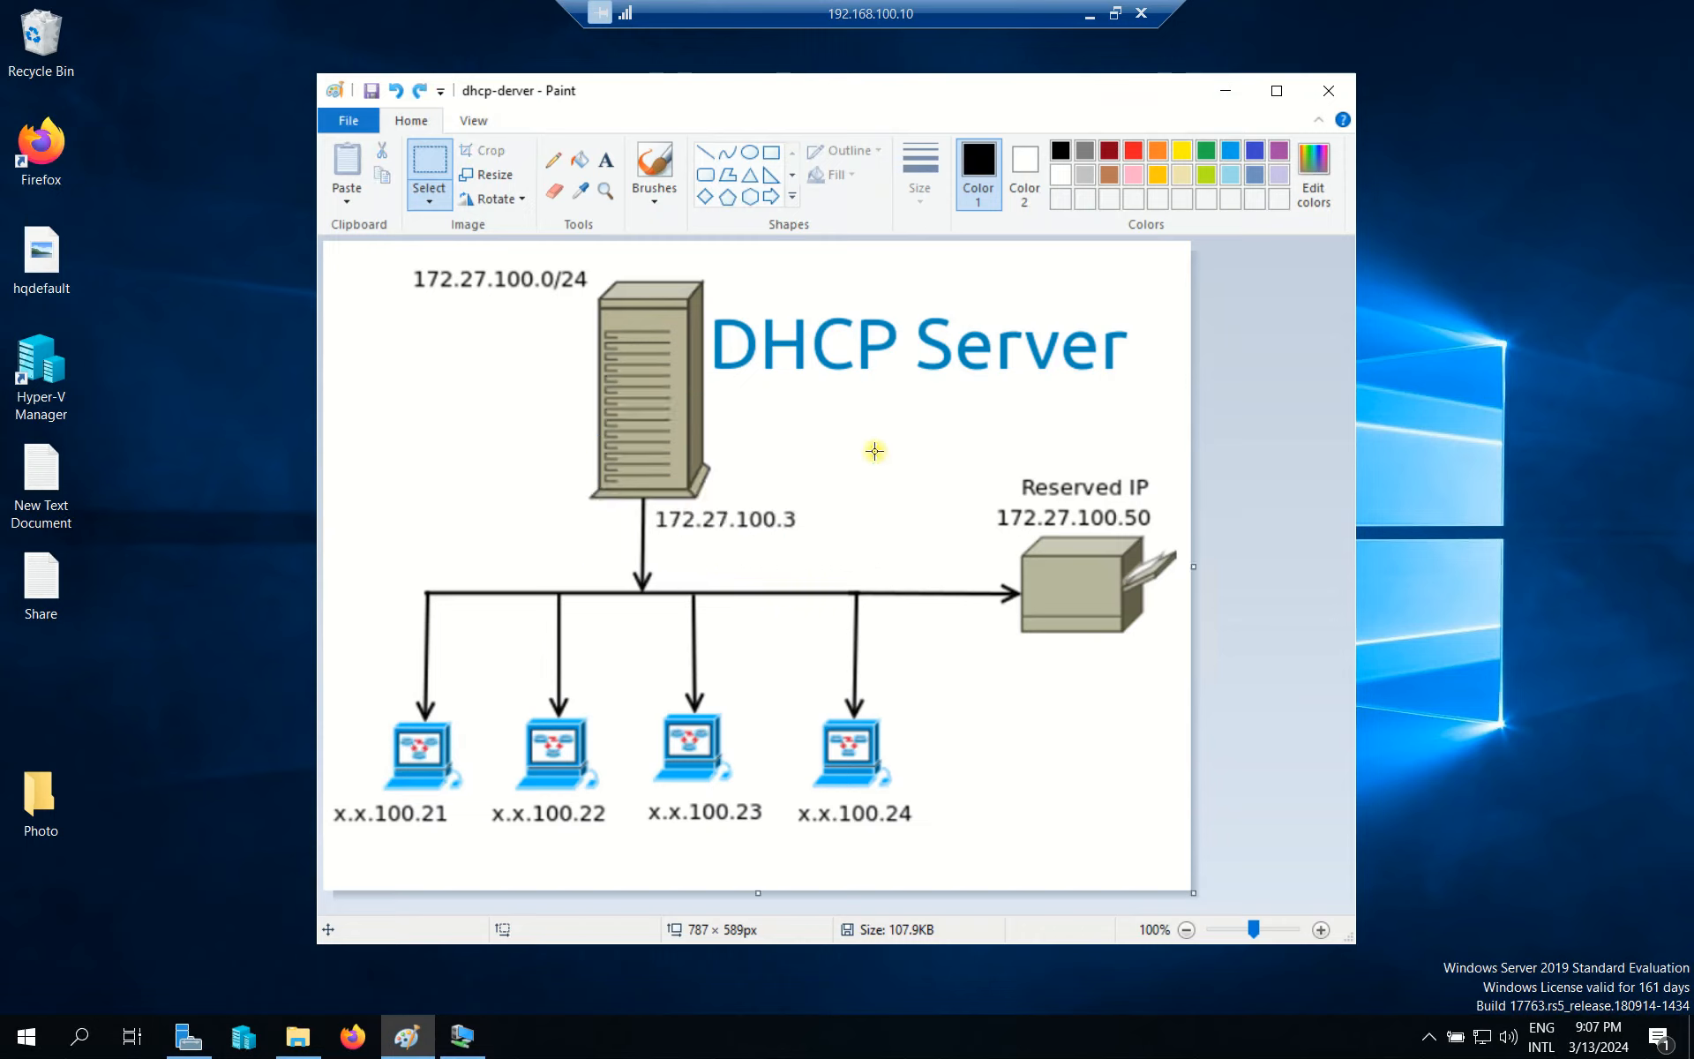
pyautogui.moveTo(816, 553); pyautogui.dragTo(661, 503)
pyautogui.click(867, 468)
# Examine the four client computers and their IP addresses in the diagram, and minimize the drawing
pyautogui.moveTo(343, 702); pyautogui.dragTo(961, 821)
pyautogui.click(994, 812)
pyautogui.moveTo(458, 836); pyautogui.dragTo(419, 802)
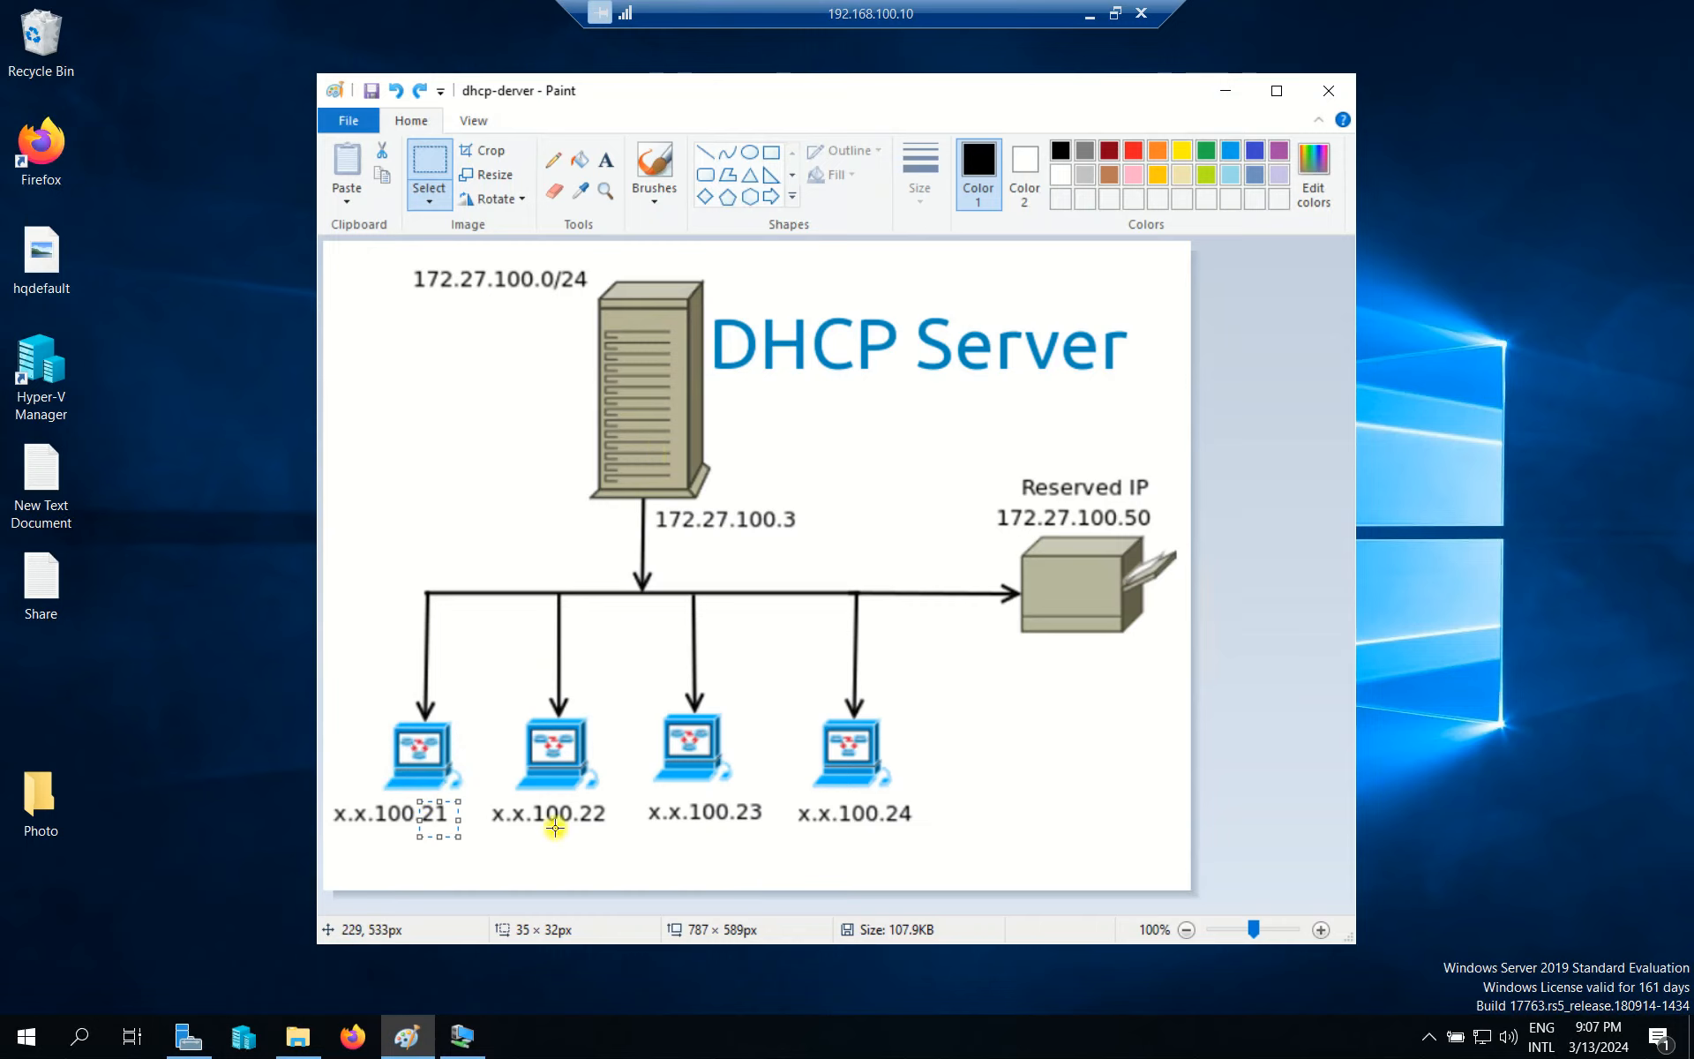
pyautogui.moveTo(624, 835); pyautogui.dragTo(534, 795)
pyautogui.moveTo(774, 837); pyautogui.dragTo(687, 794)
pyautogui.moveTo(914, 836); pyautogui.dragTo(829, 795)
pyautogui.click(1138, 686)
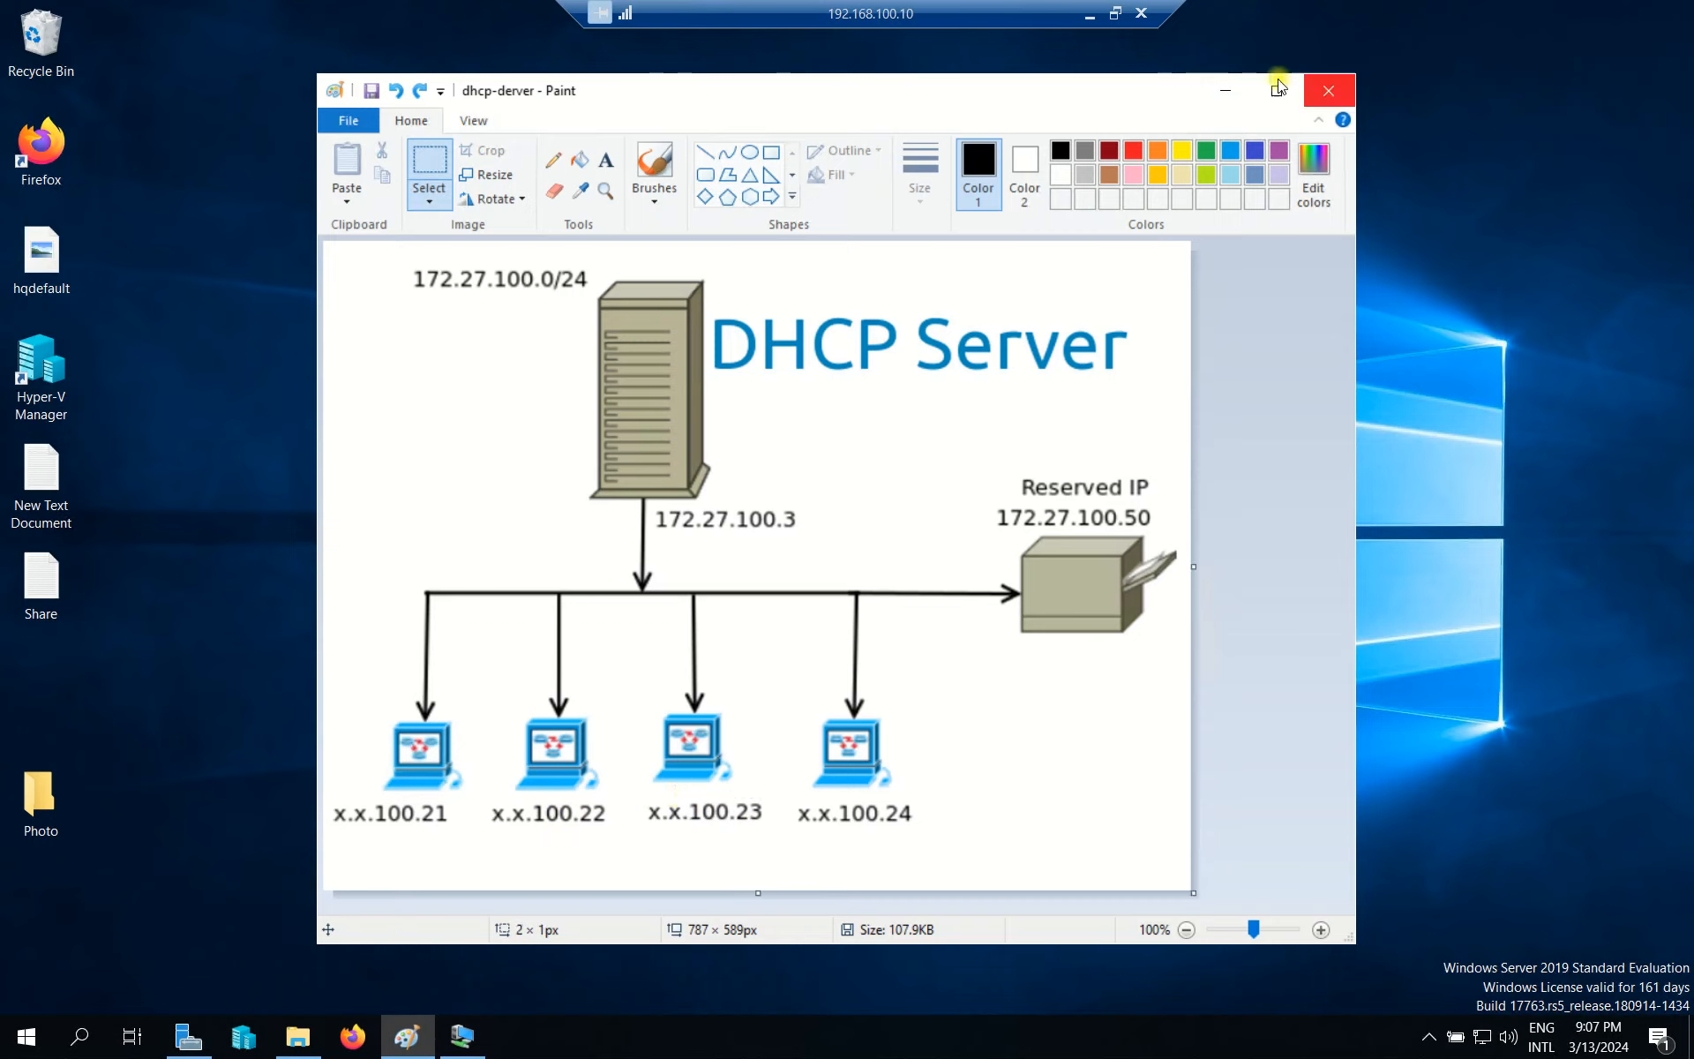
pyautogui.click(1223, 88)
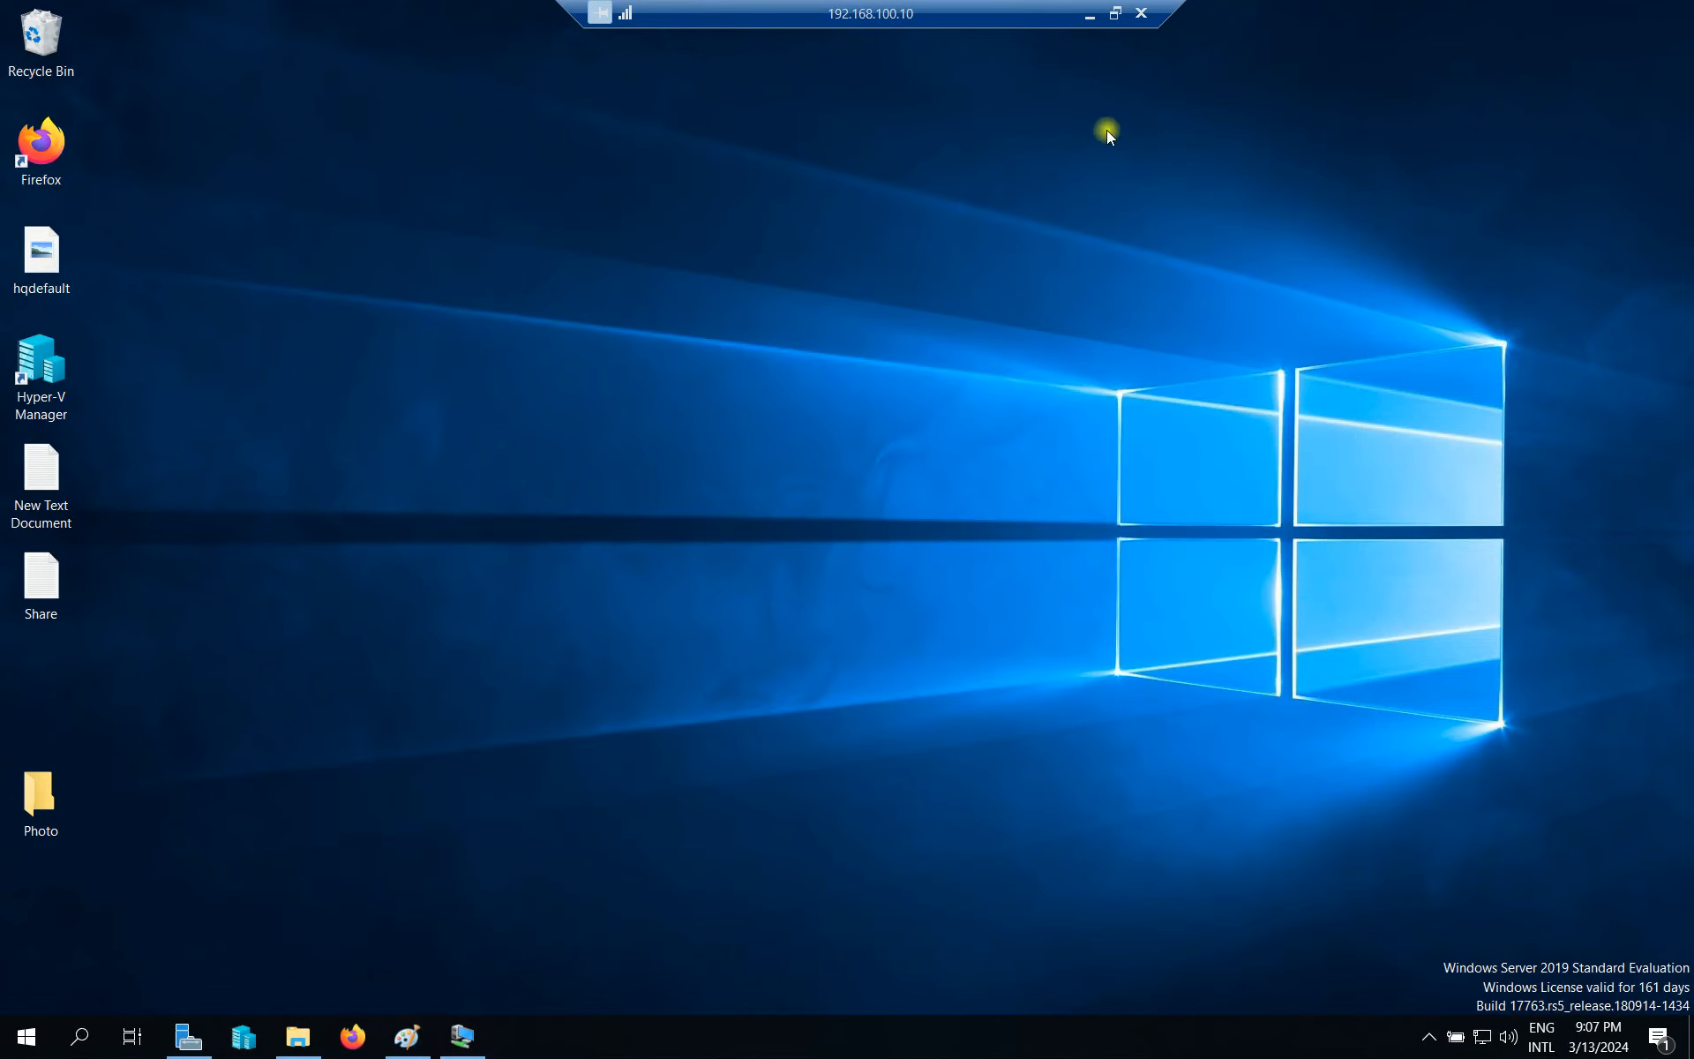
# Switch to Server Manager, check the DHCP Server role in the Add Roles and Features Wizard, and cancel the wizard
pyautogui.click(189, 1037)
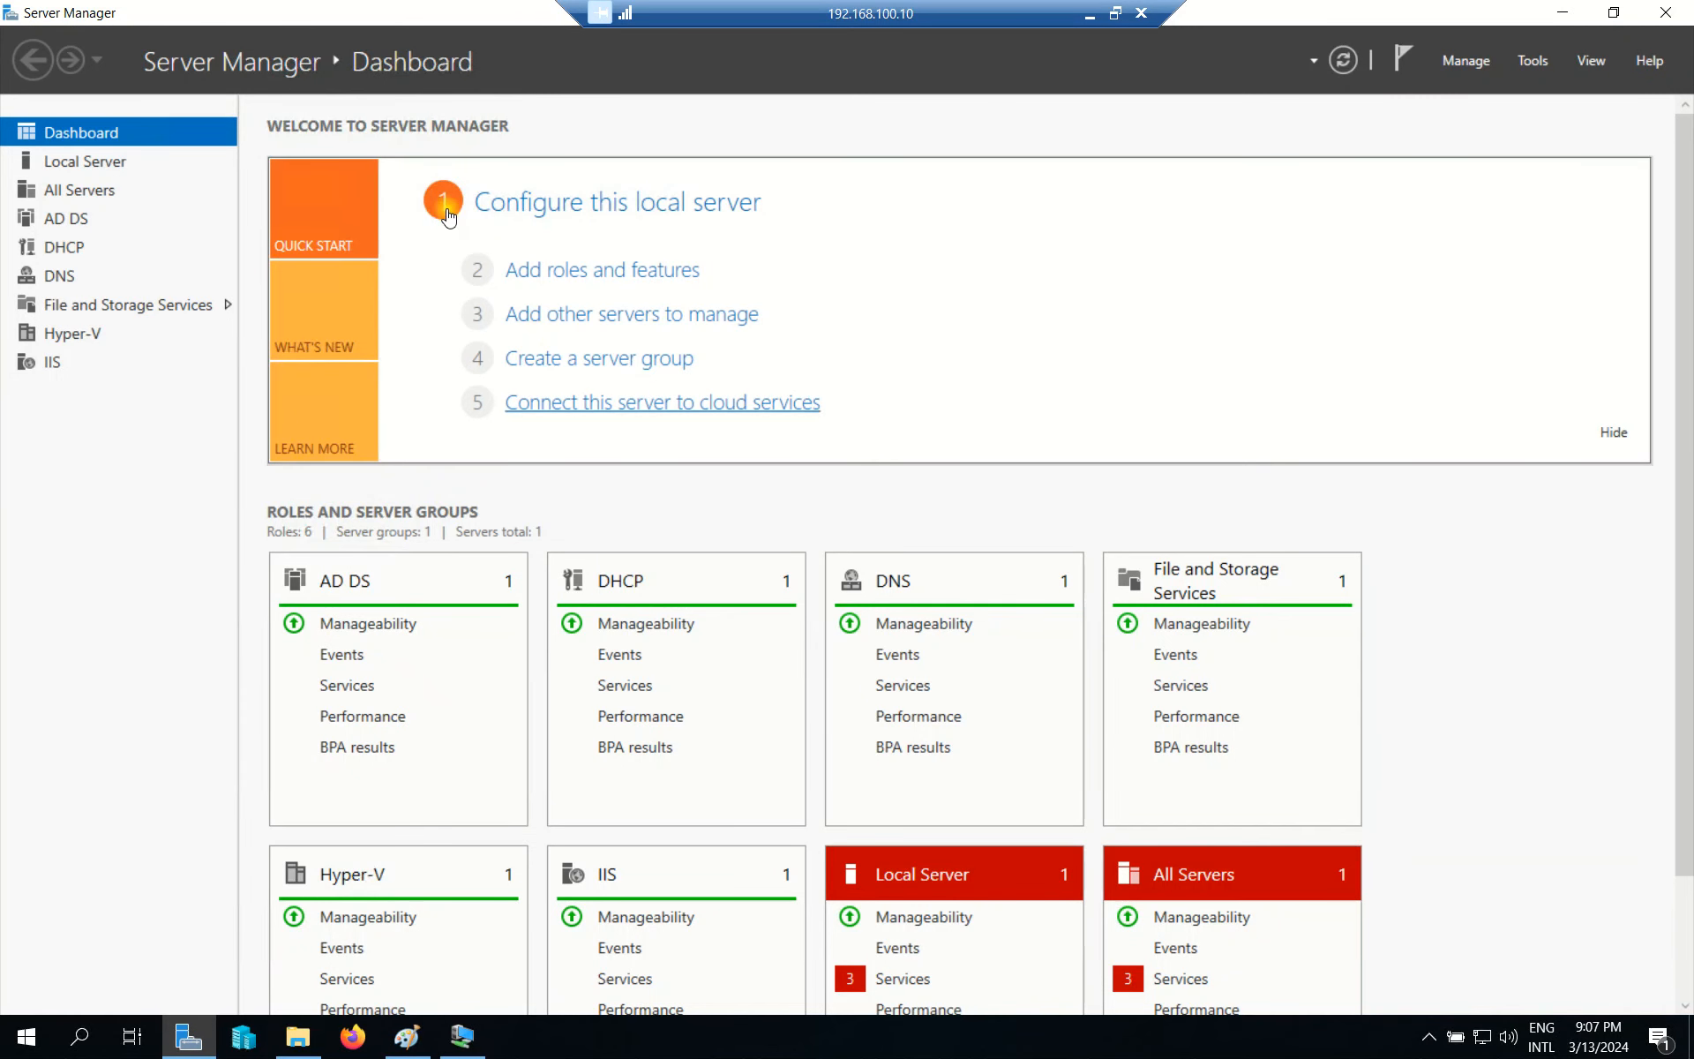
pyautogui.click(1467, 61)
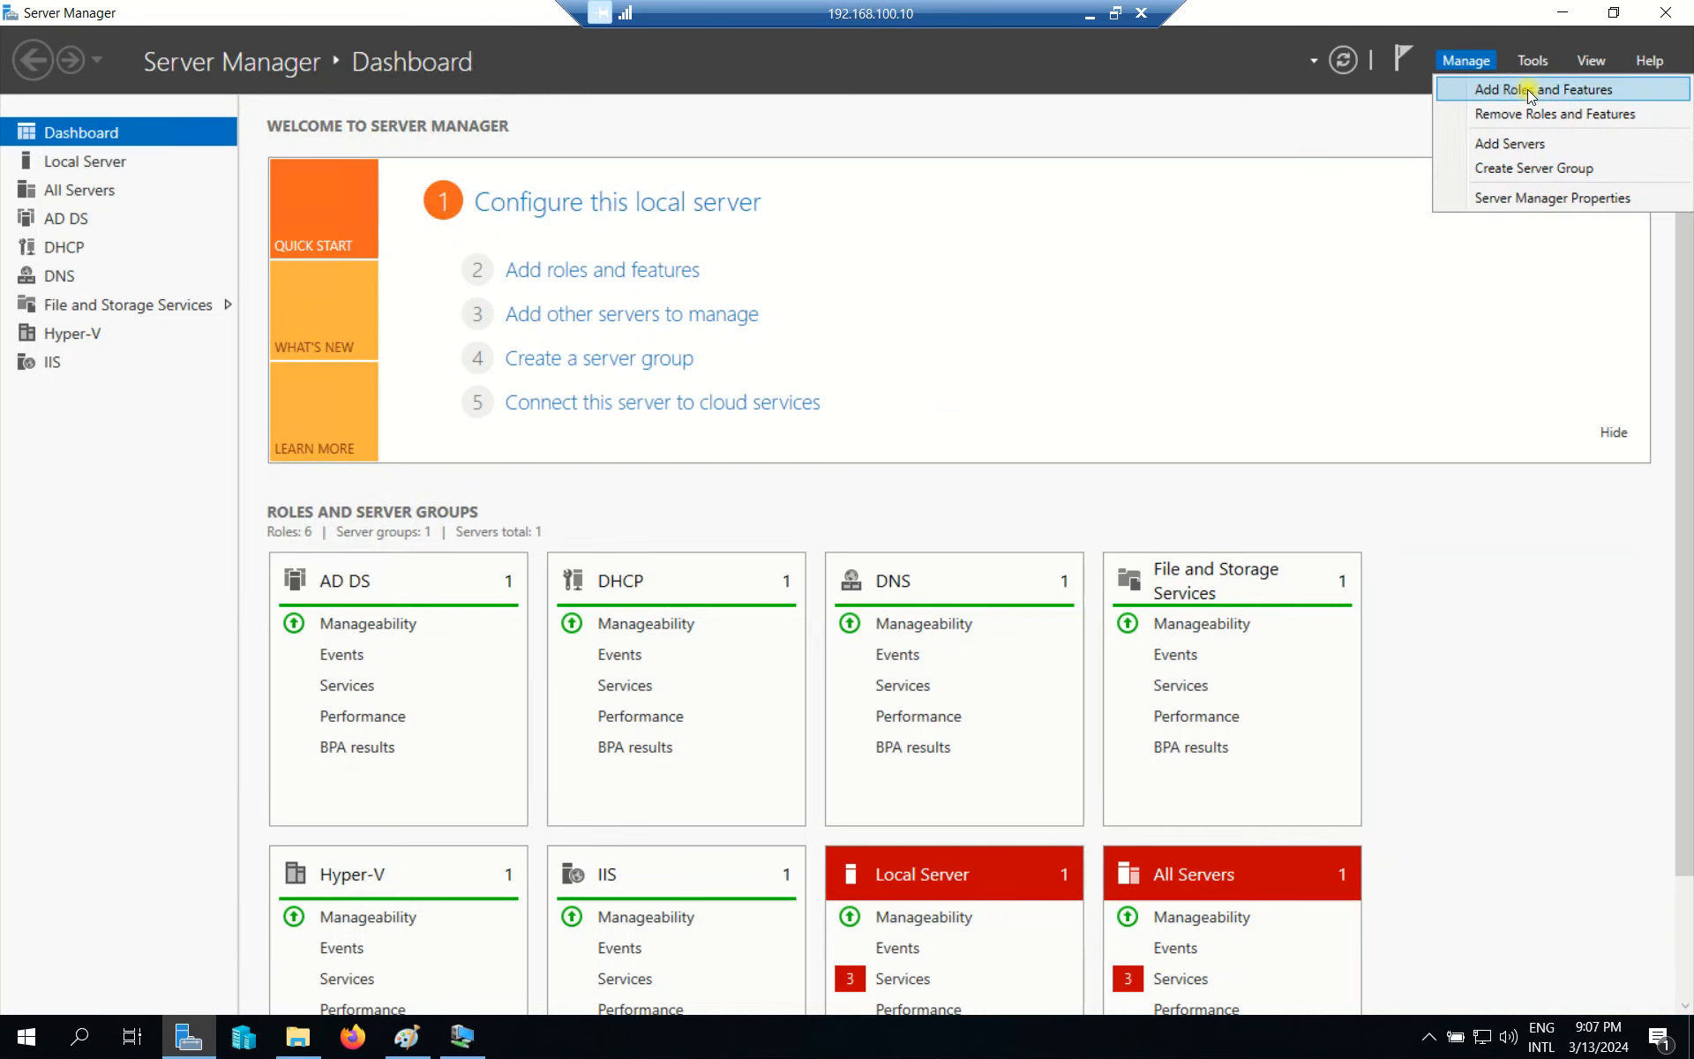
pyautogui.click(1564, 91)
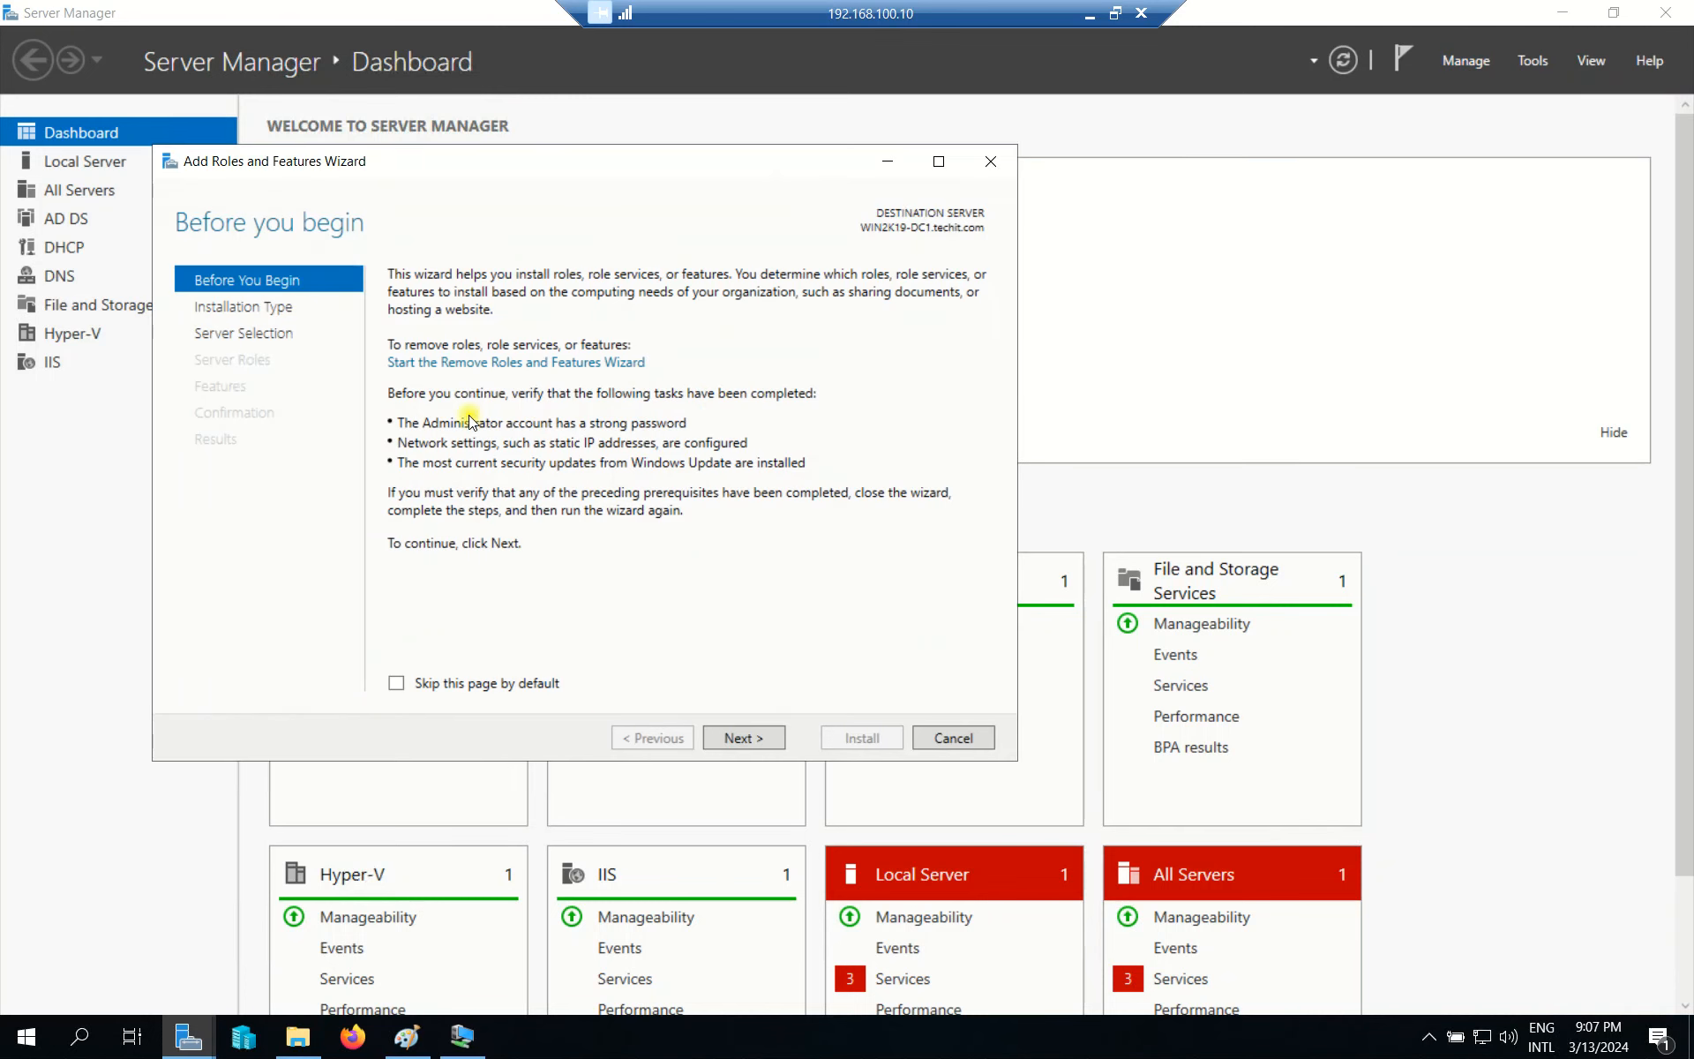
pyautogui.click(754, 739)
pyautogui.click(754, 740)
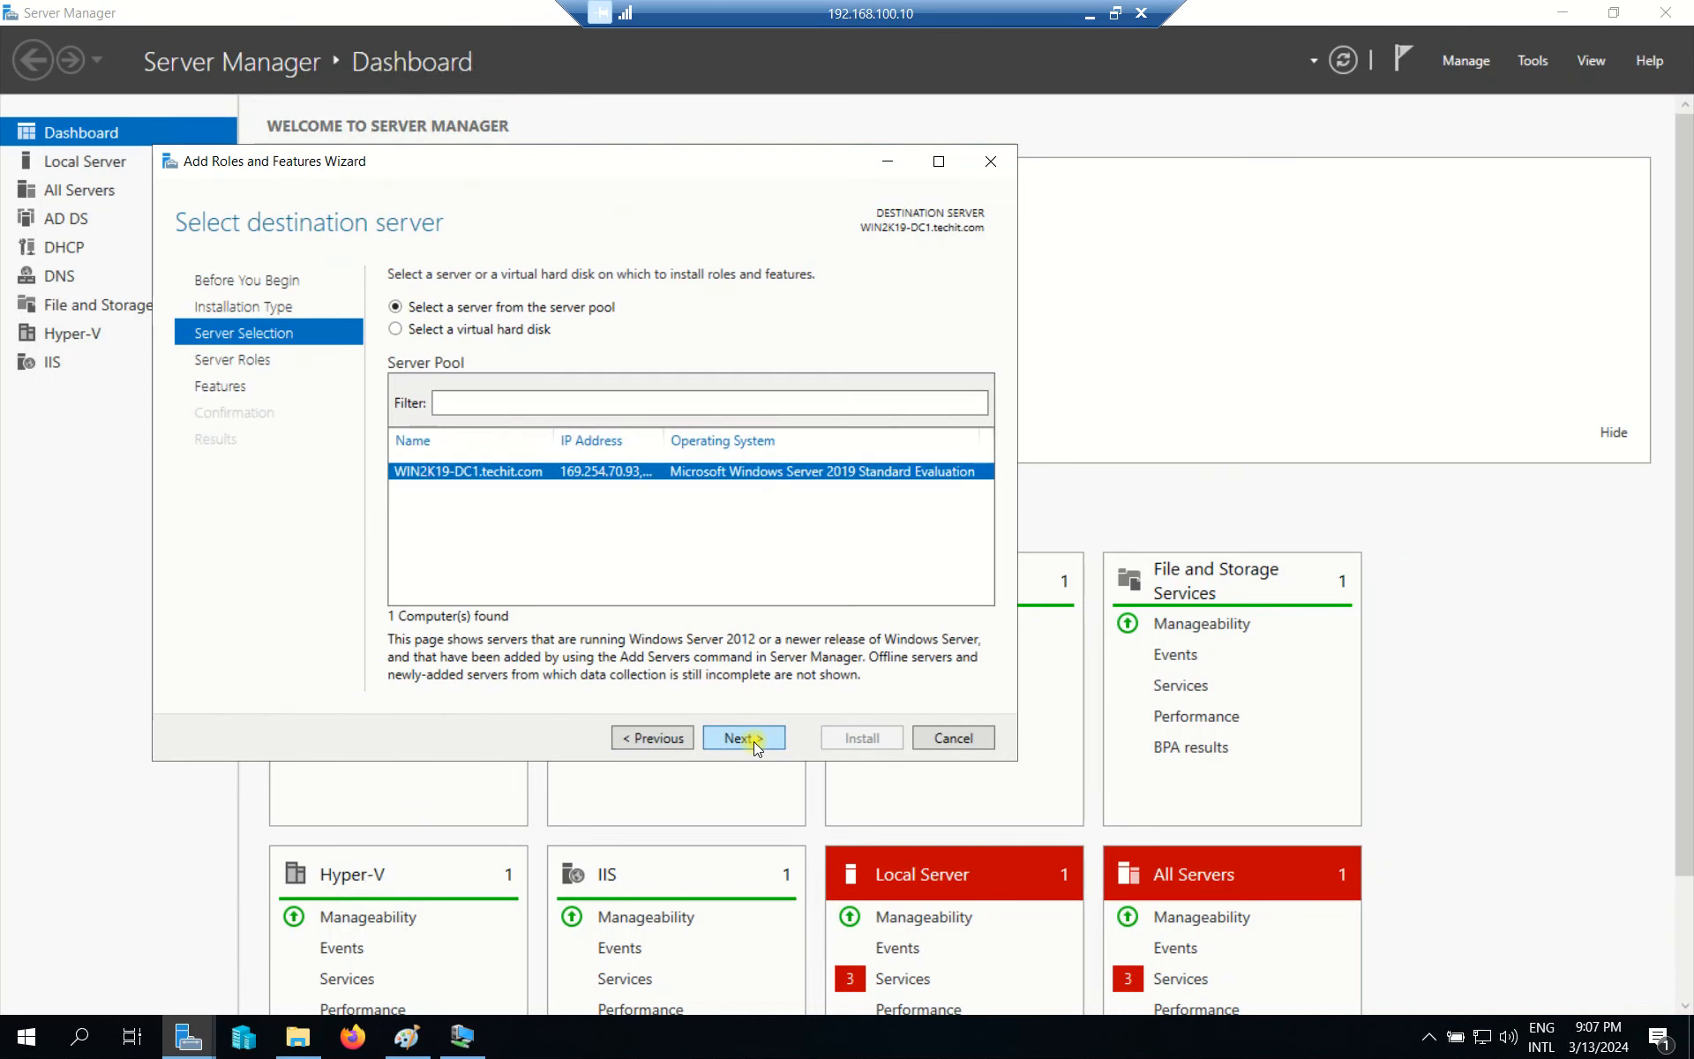
pyautogui.click(755, 741)
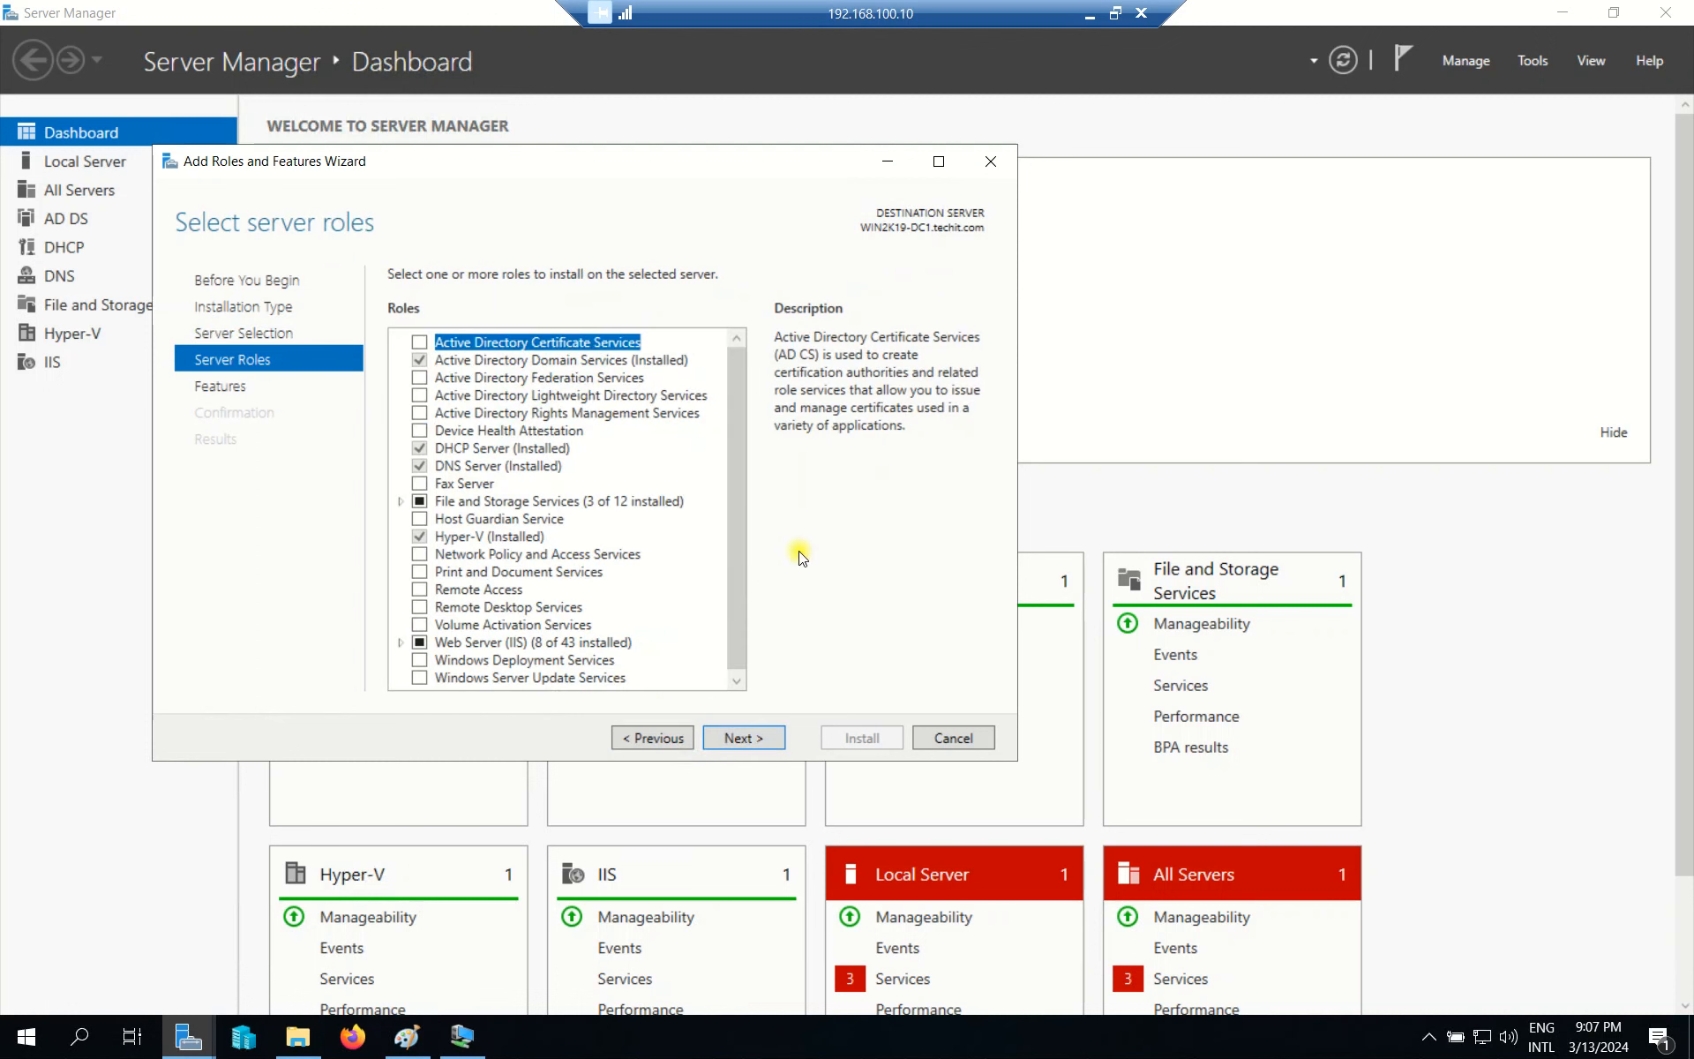
pyautogui.click(474, 450)
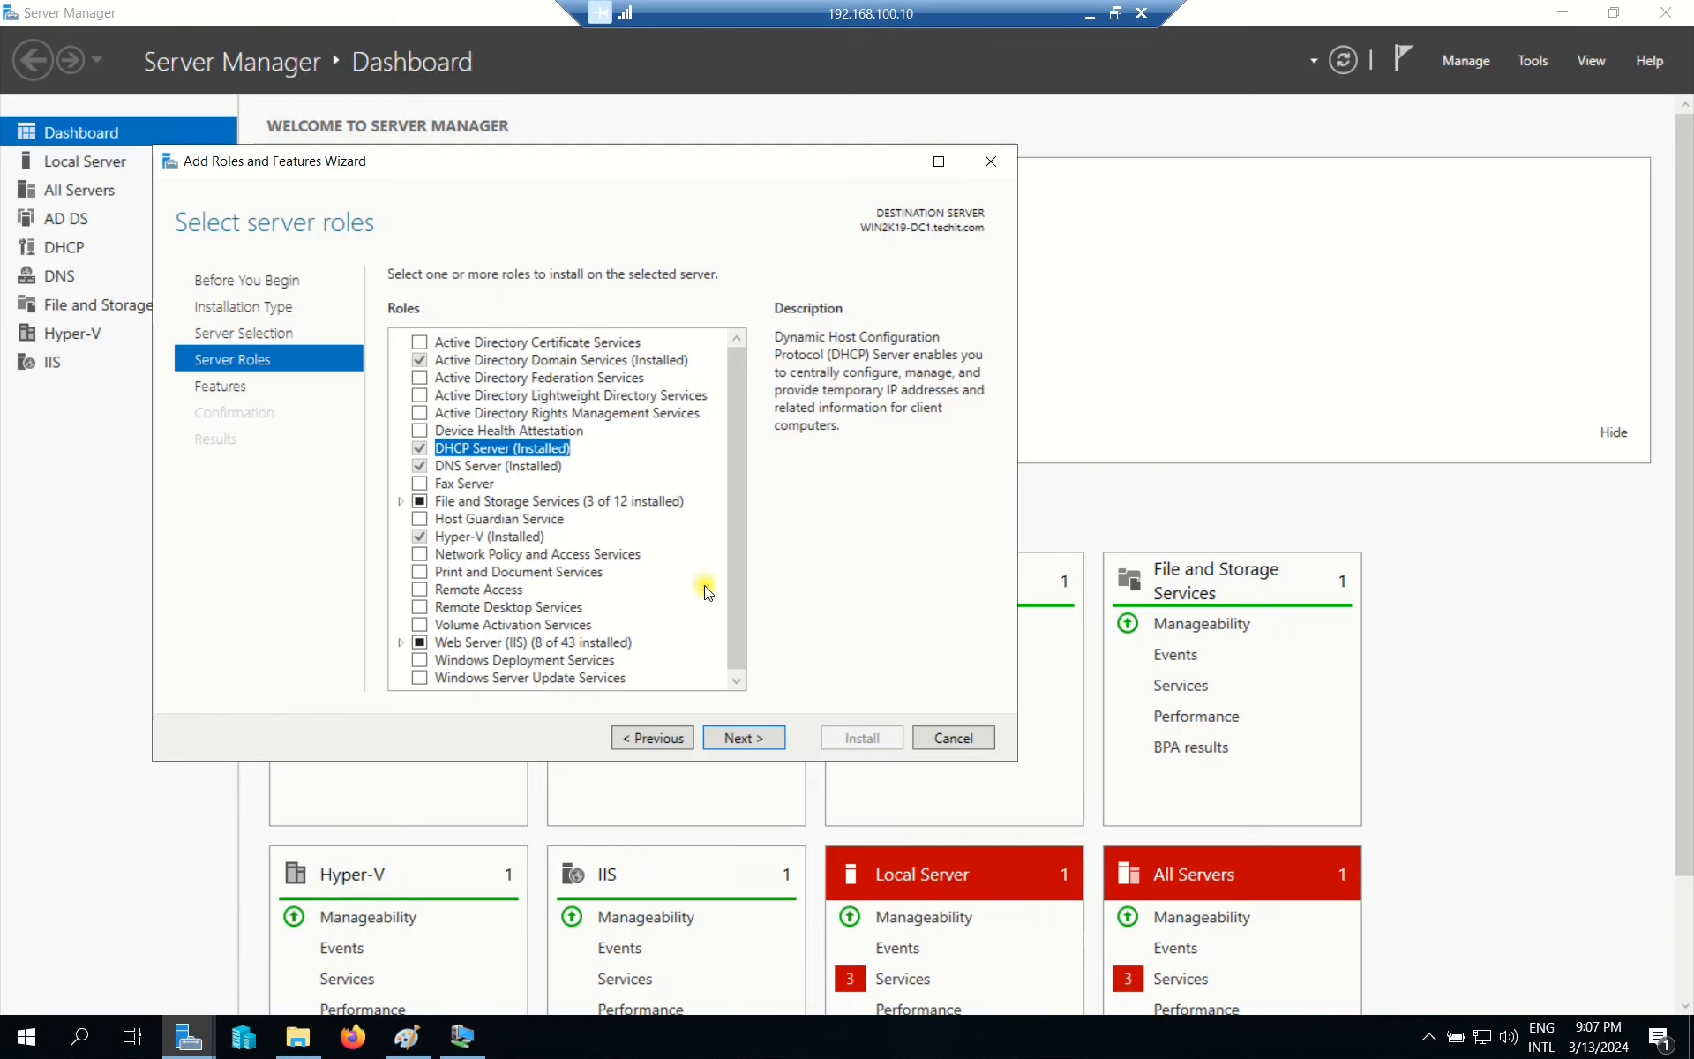
pyautogui.click(716, 736)
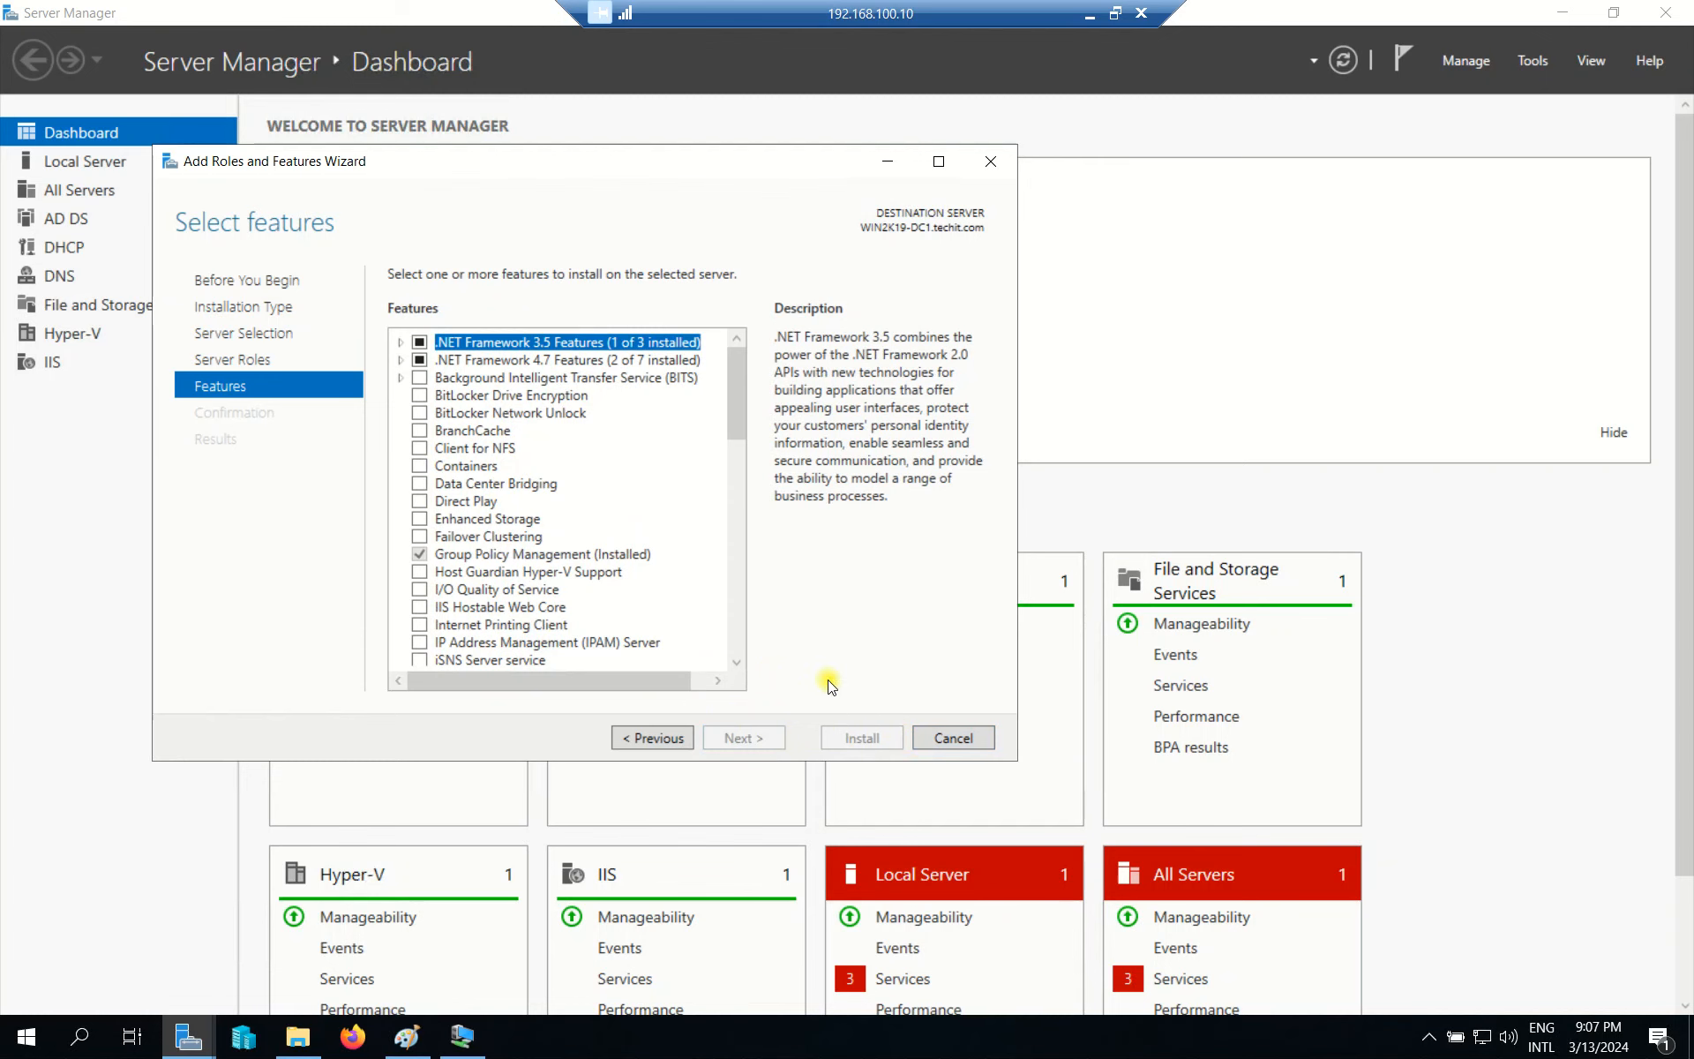
pyautogui.click(954, 738)
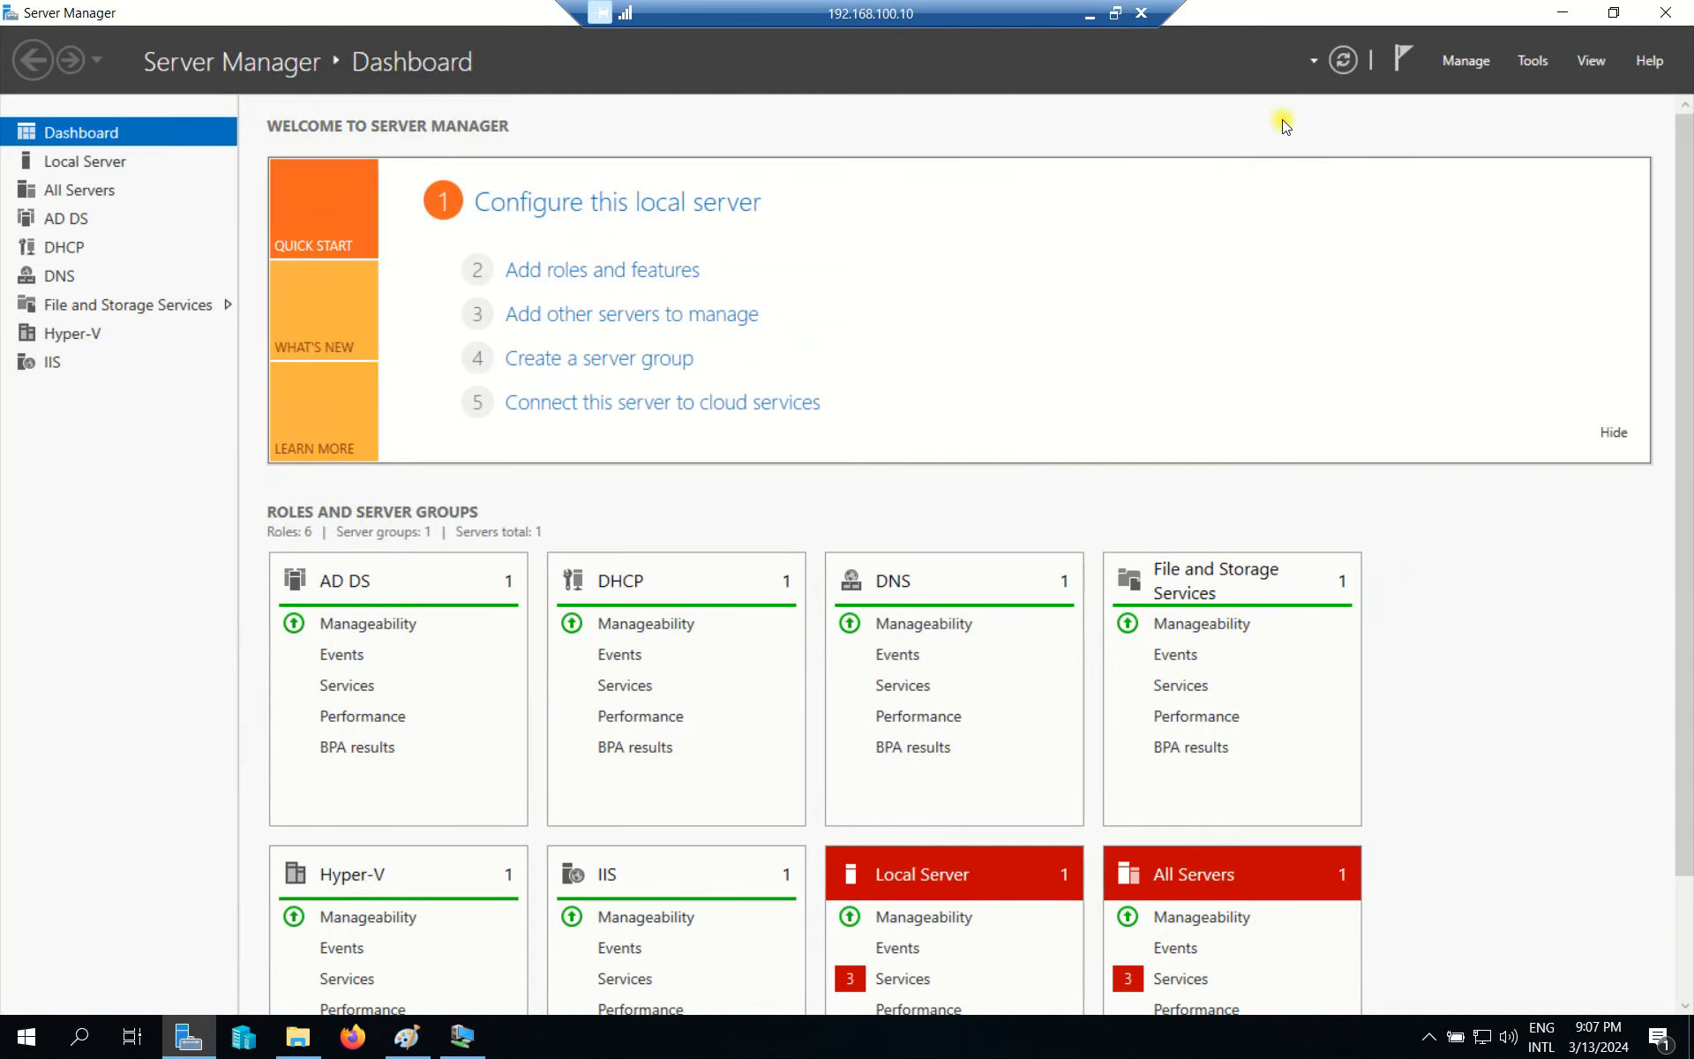
# Open the DHCP console maximized, widen its tree, and expand the win2k19-dc1.techit.com server down to the IPv4 contents
pyautogui.click(1537, 60)
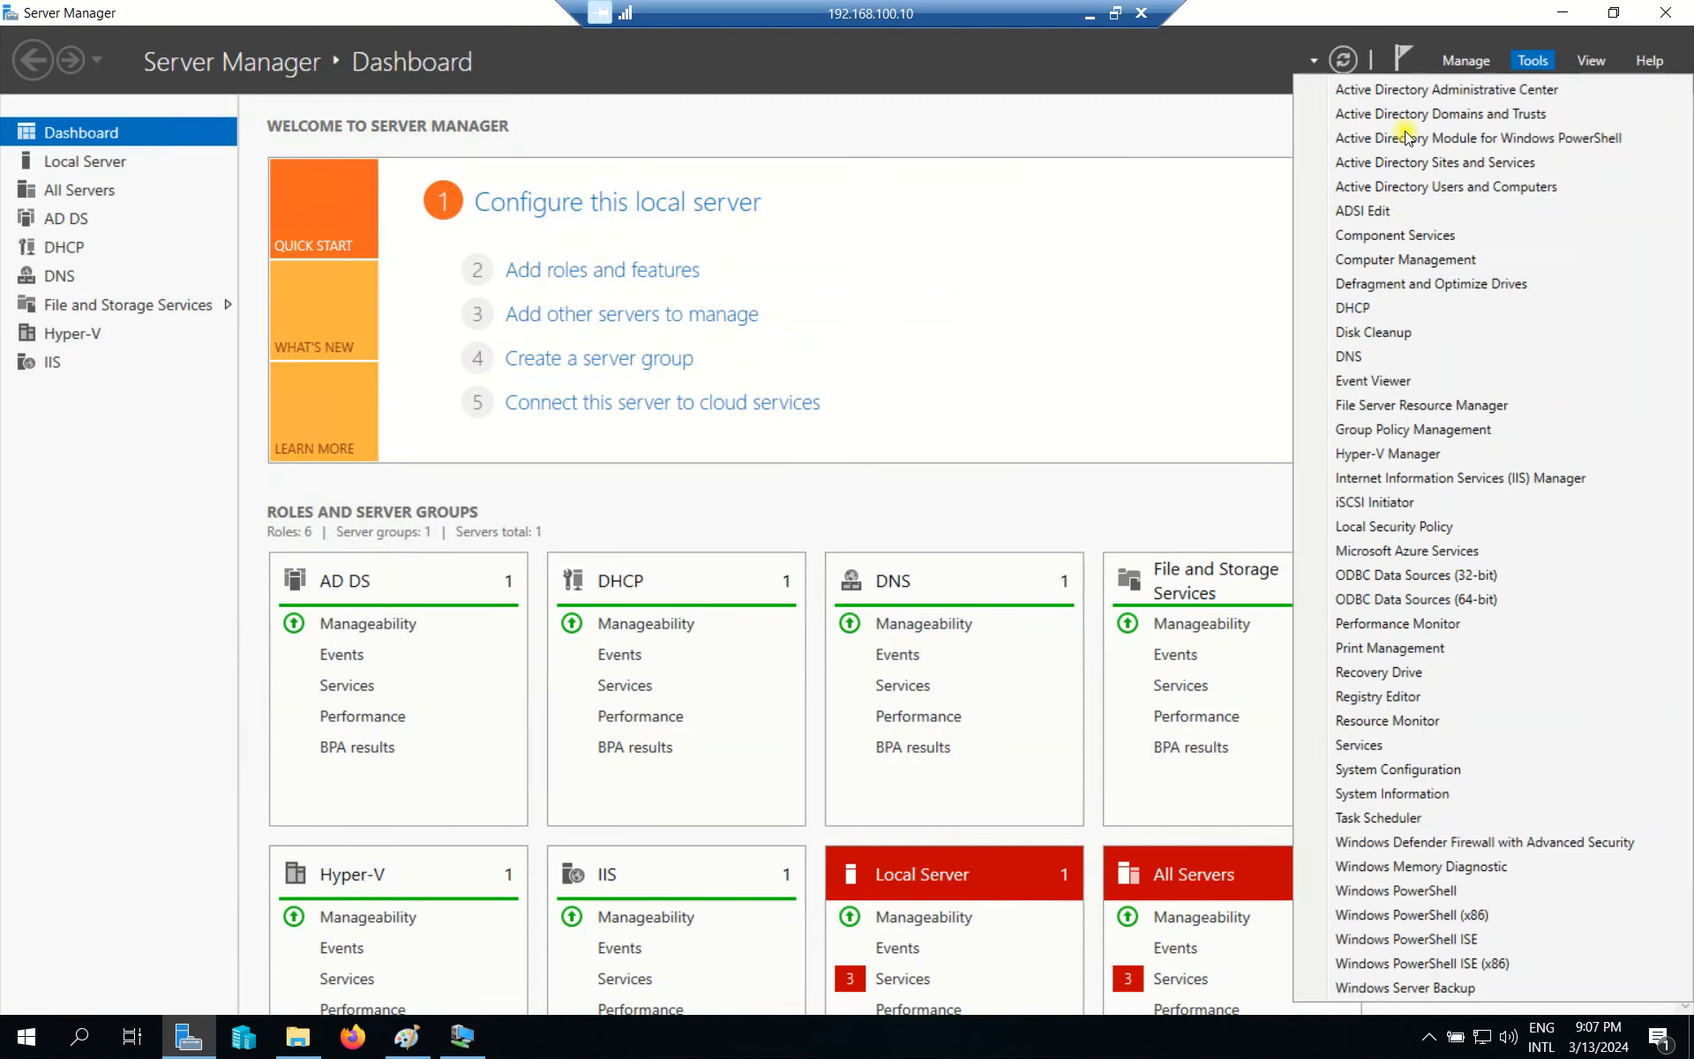
pyautogui.click(1359, 308)
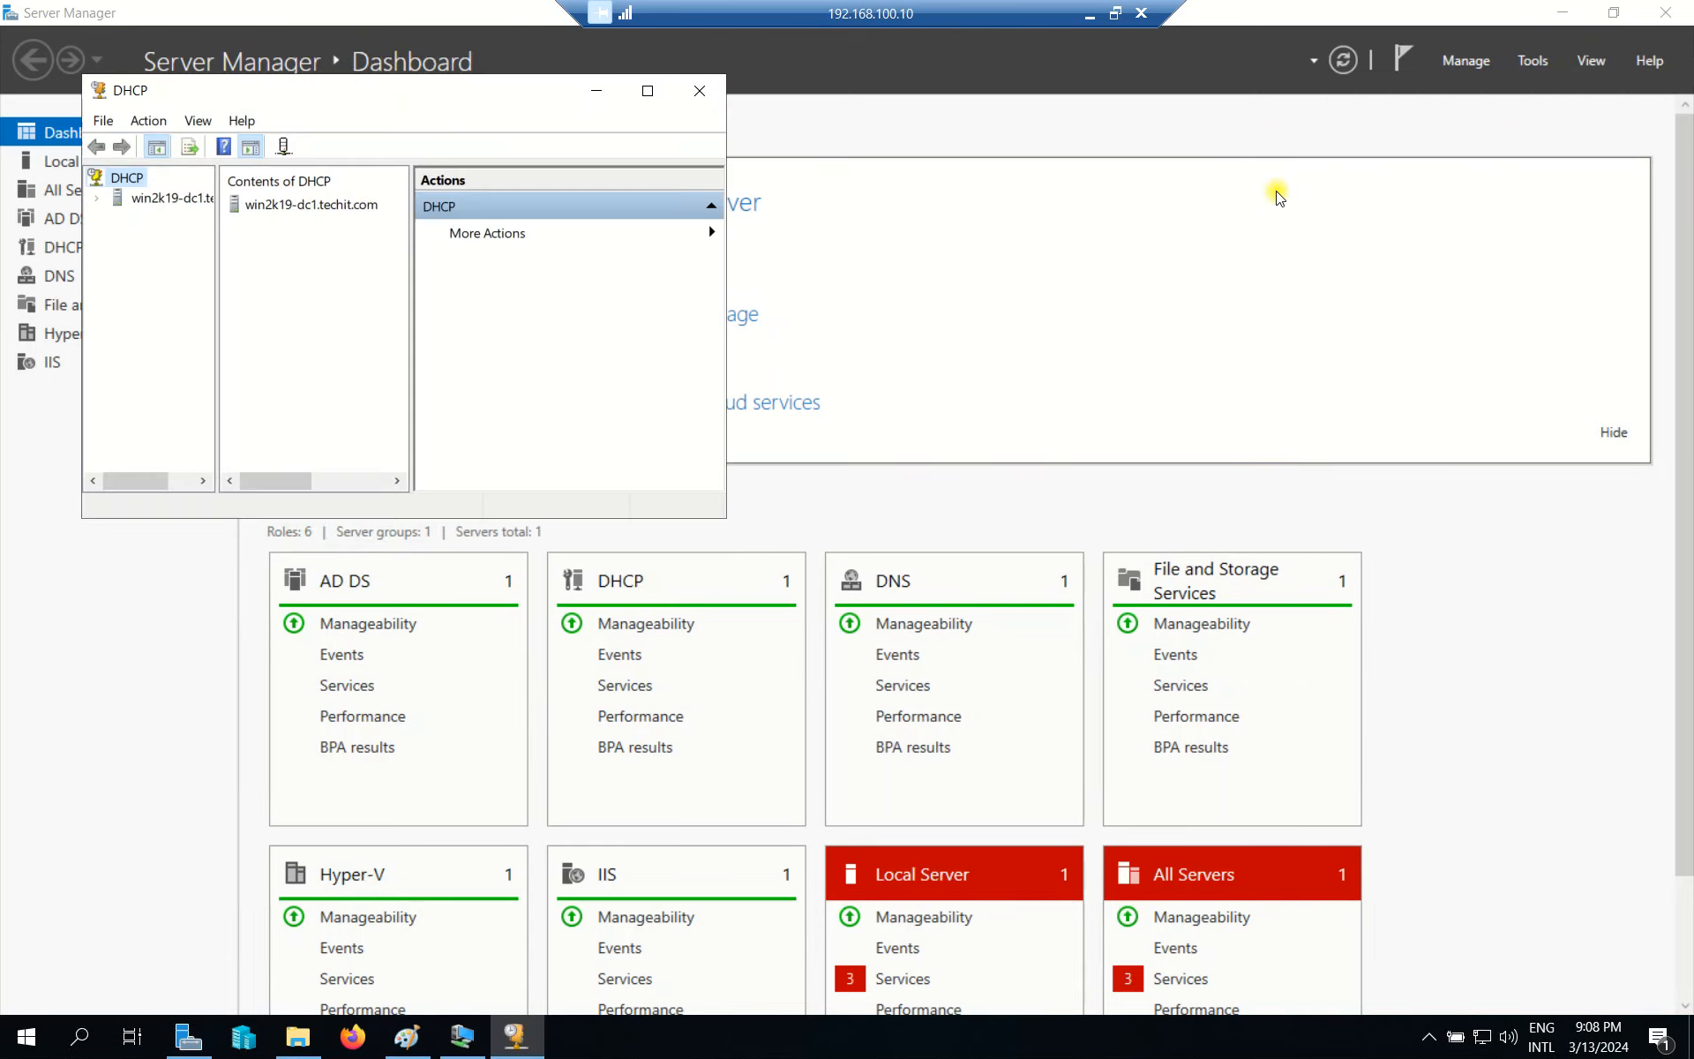
pyautogui.click(649, 92)
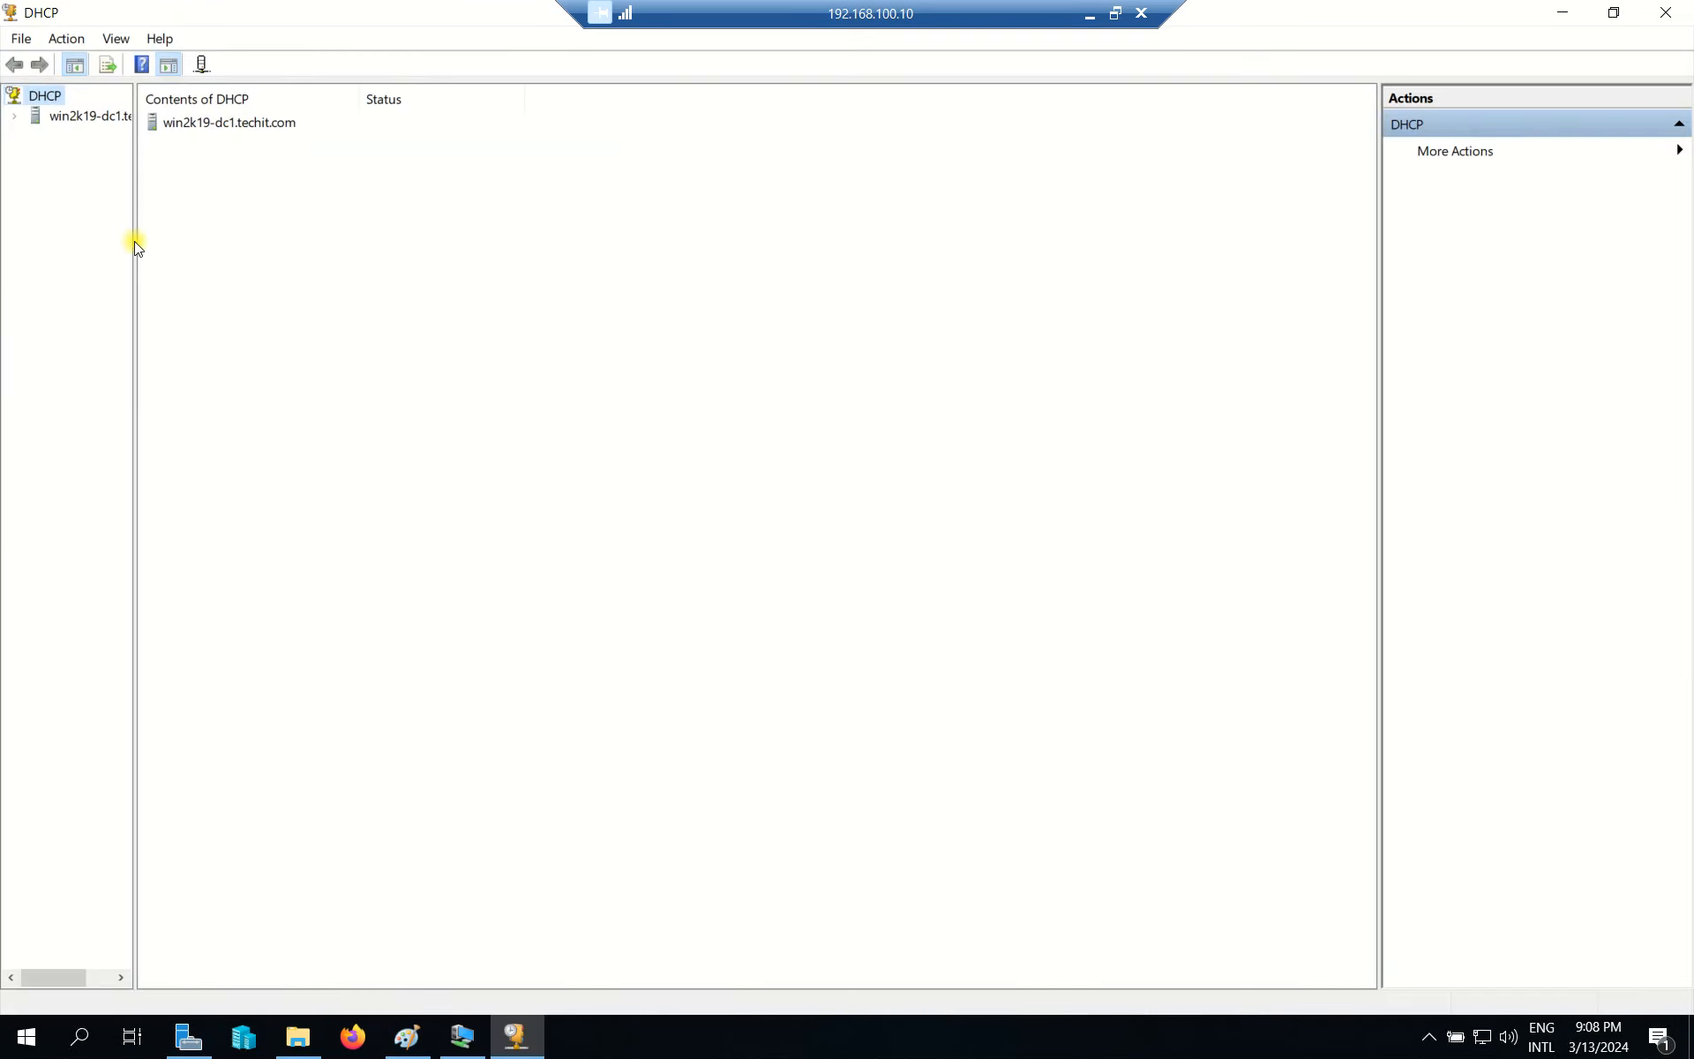
pyautogui.moveTo(133, 238); pyautogui.dragTo(278, 231)
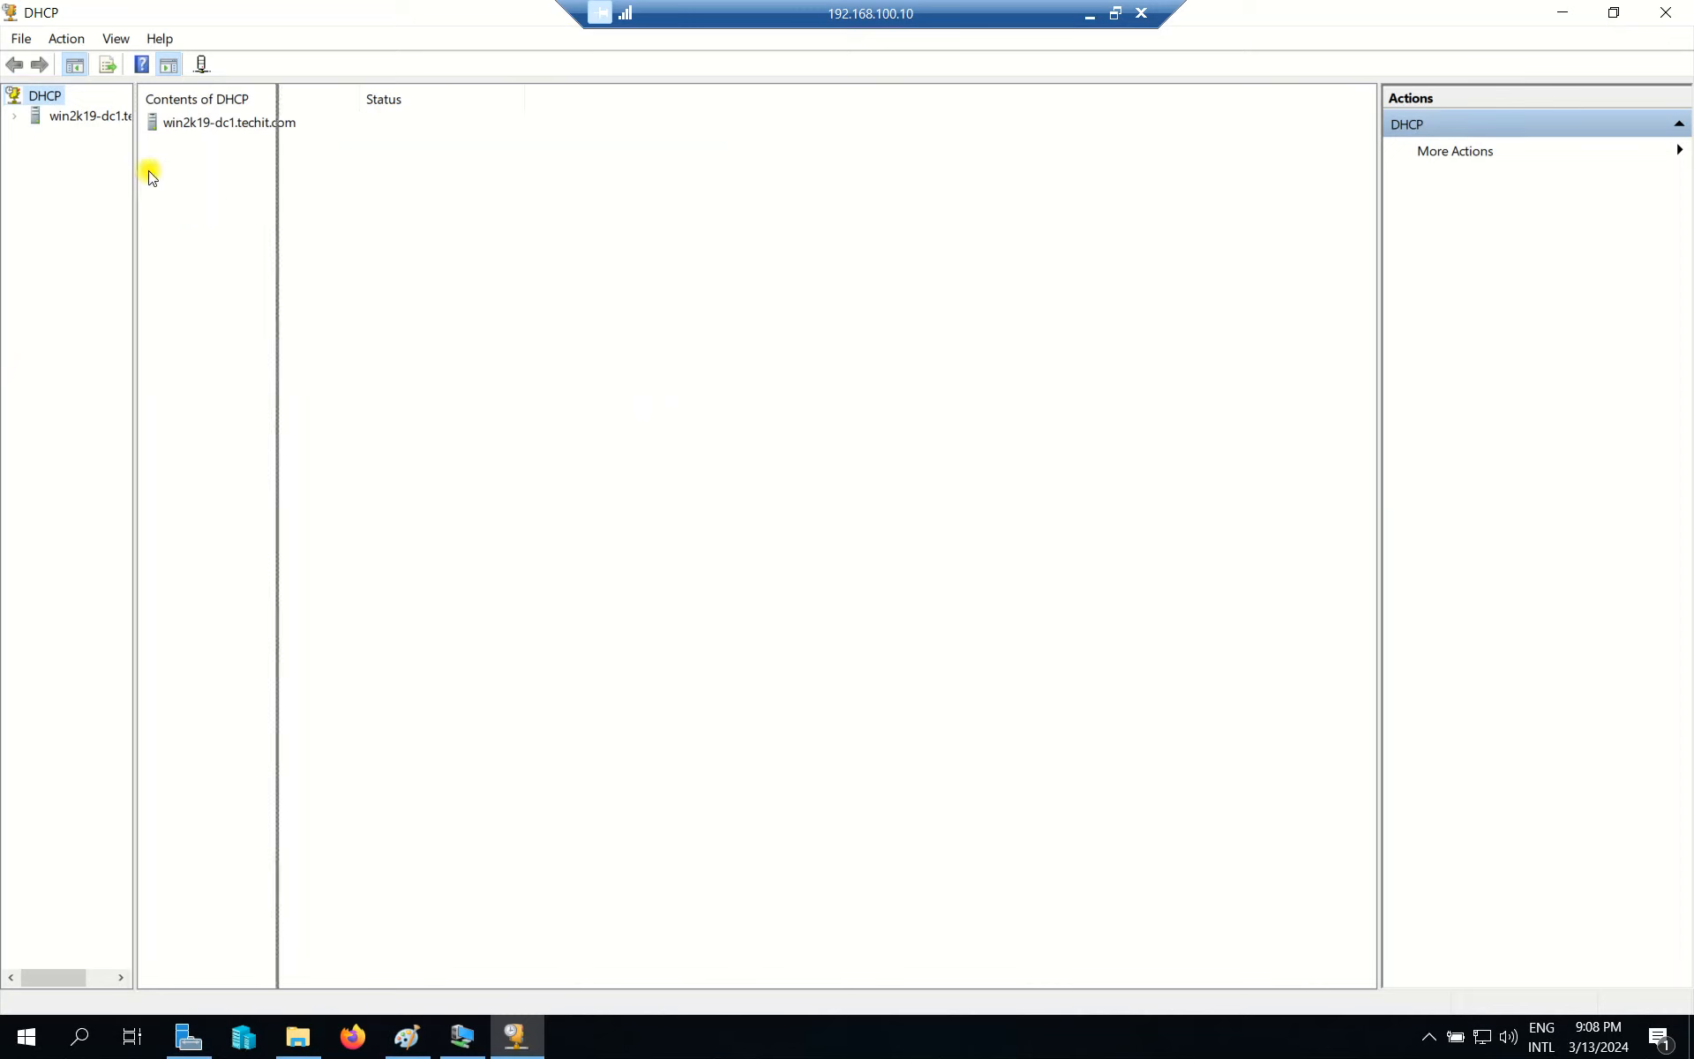
pyautogui.doubleClick(132, 118)
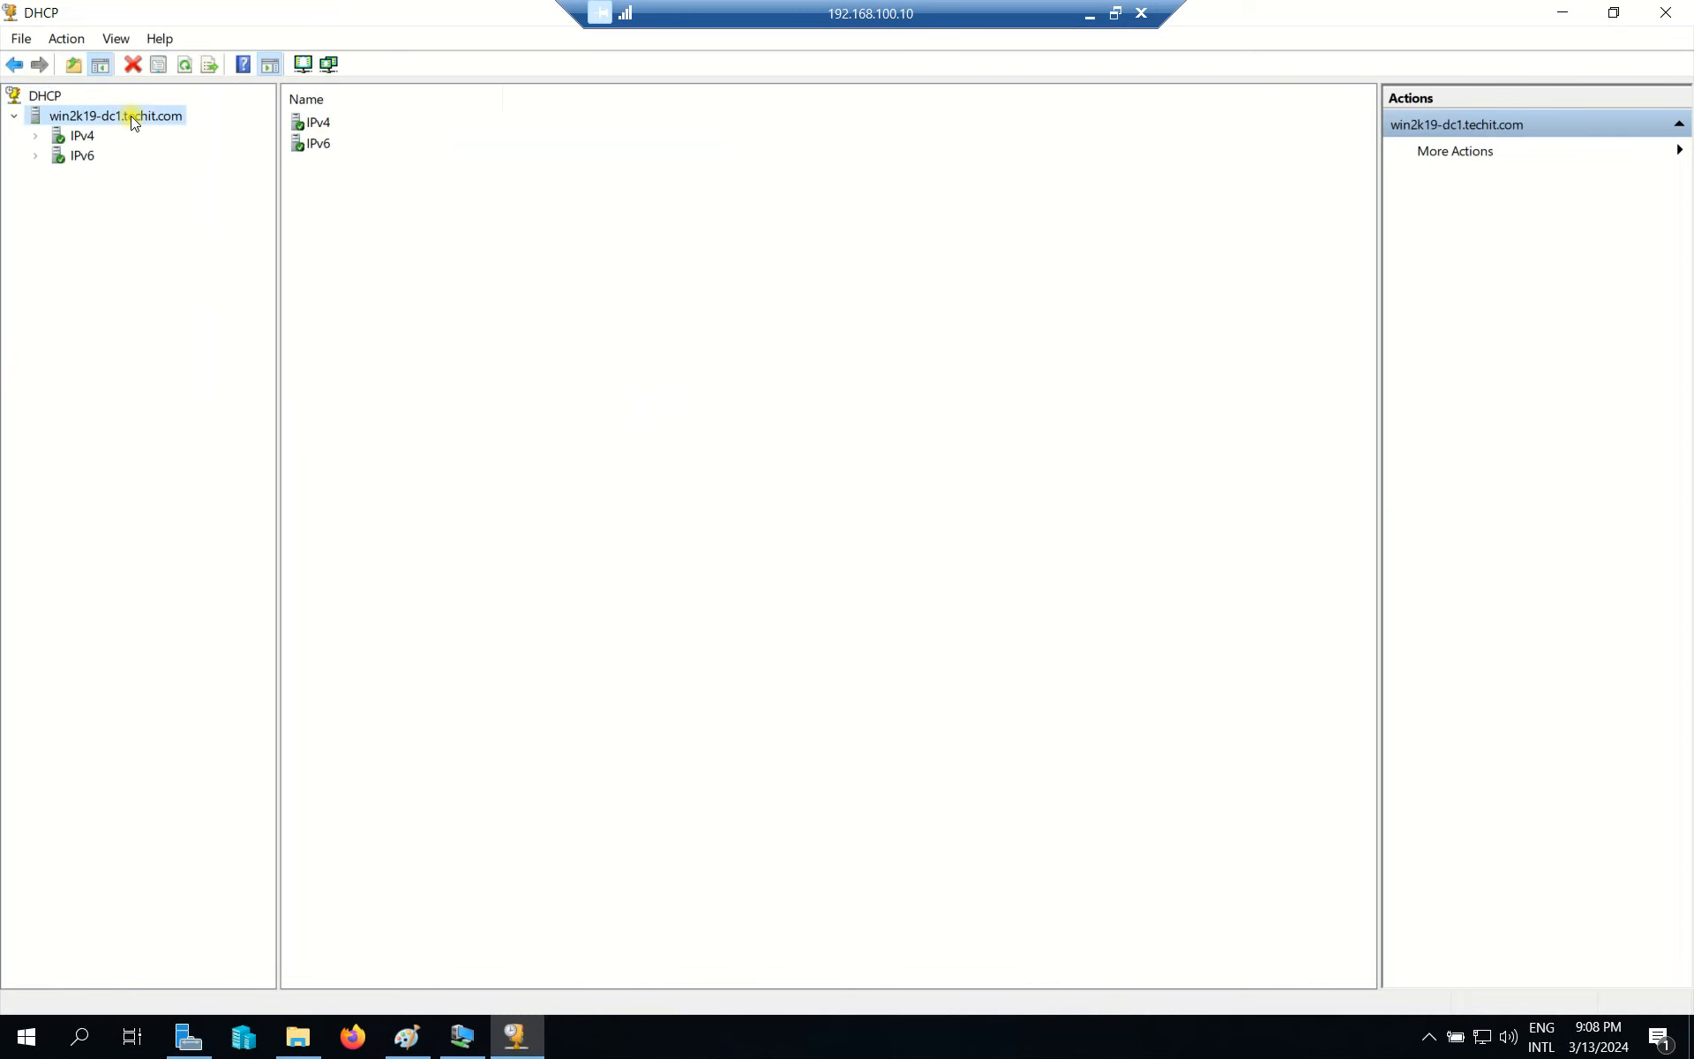
pyautogui.doubleClick(81, 137)
# Start the New Scope Wizard for IPv4 and advance to the scope name page
pyautogui.rightClick(81, 139)
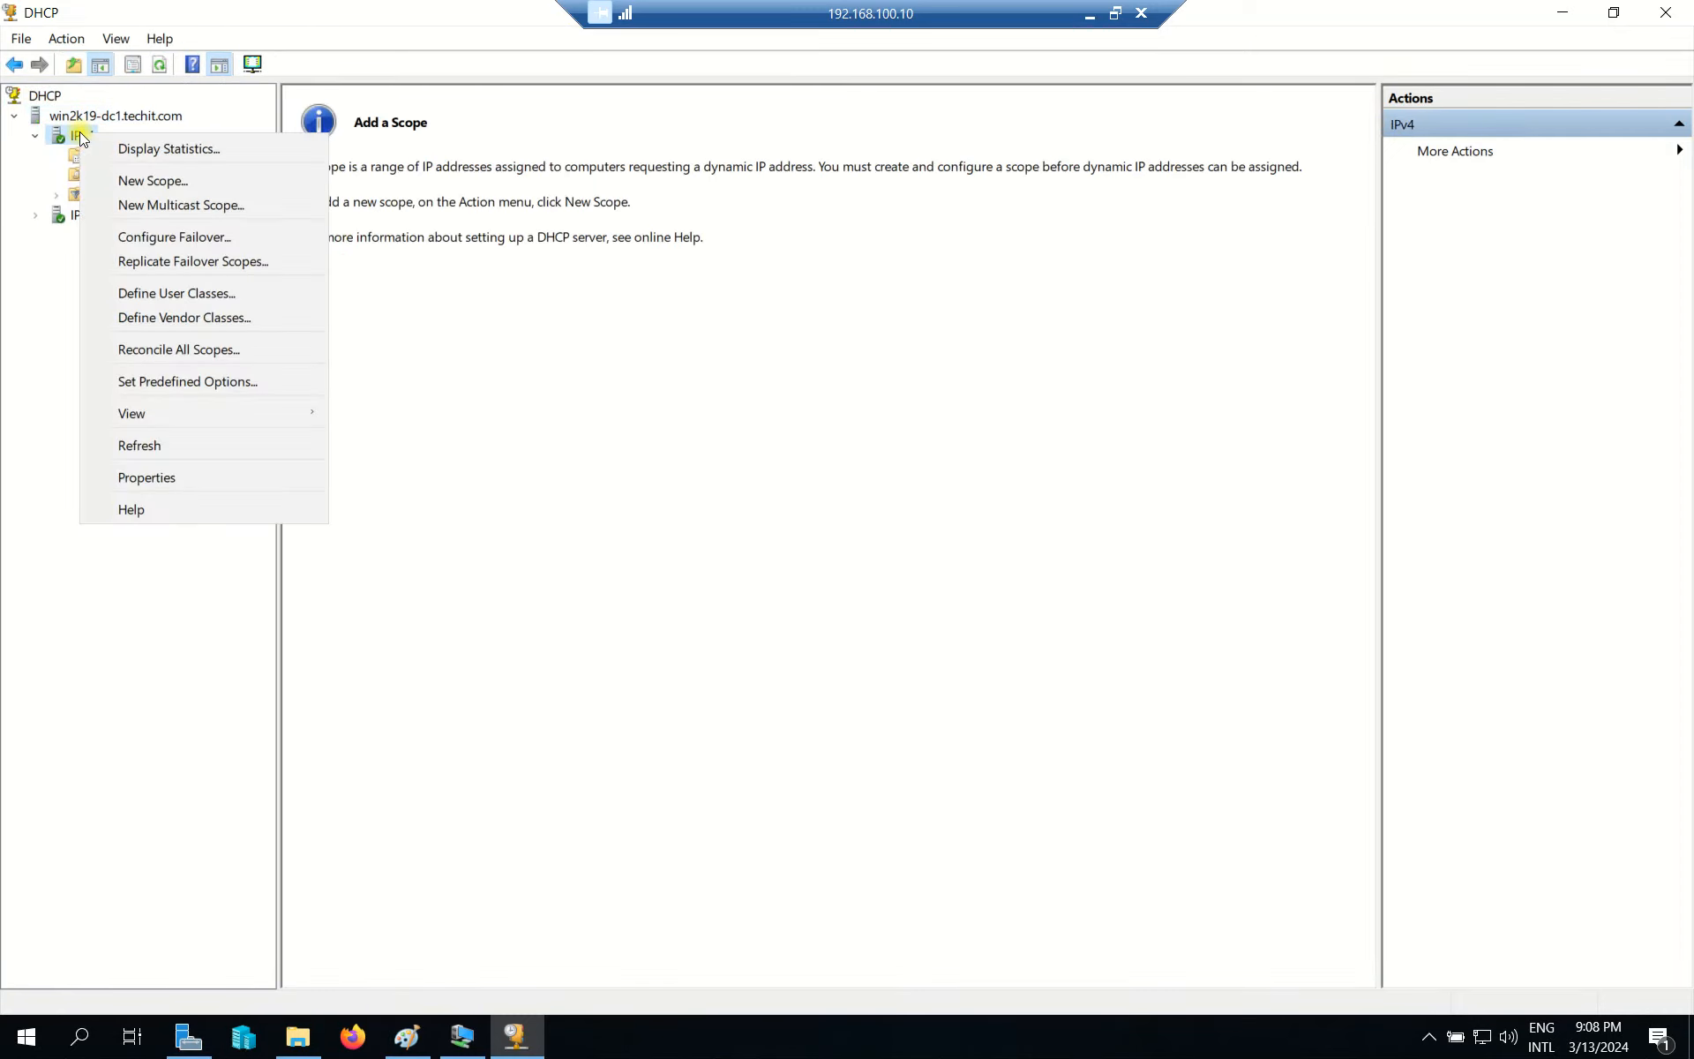
pyautogui.click(167, 180)
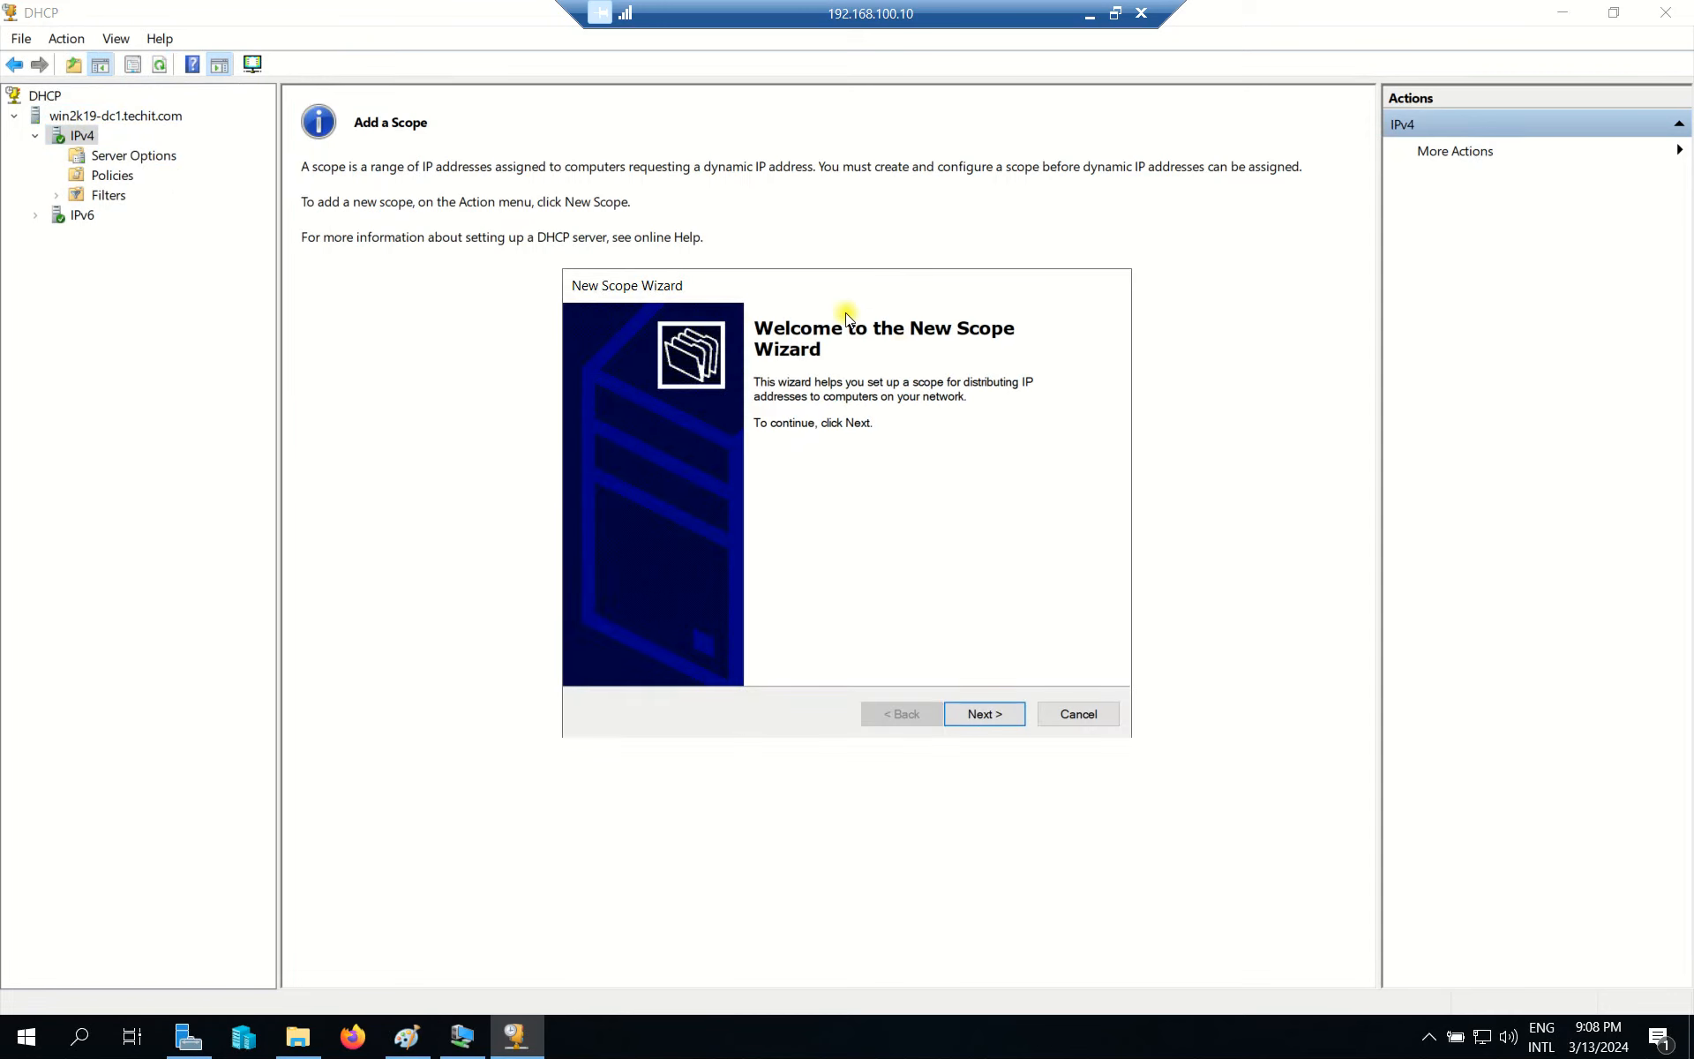
pyautogui.moveTo(779, 279); pyautogui.dragTo(841, 329)
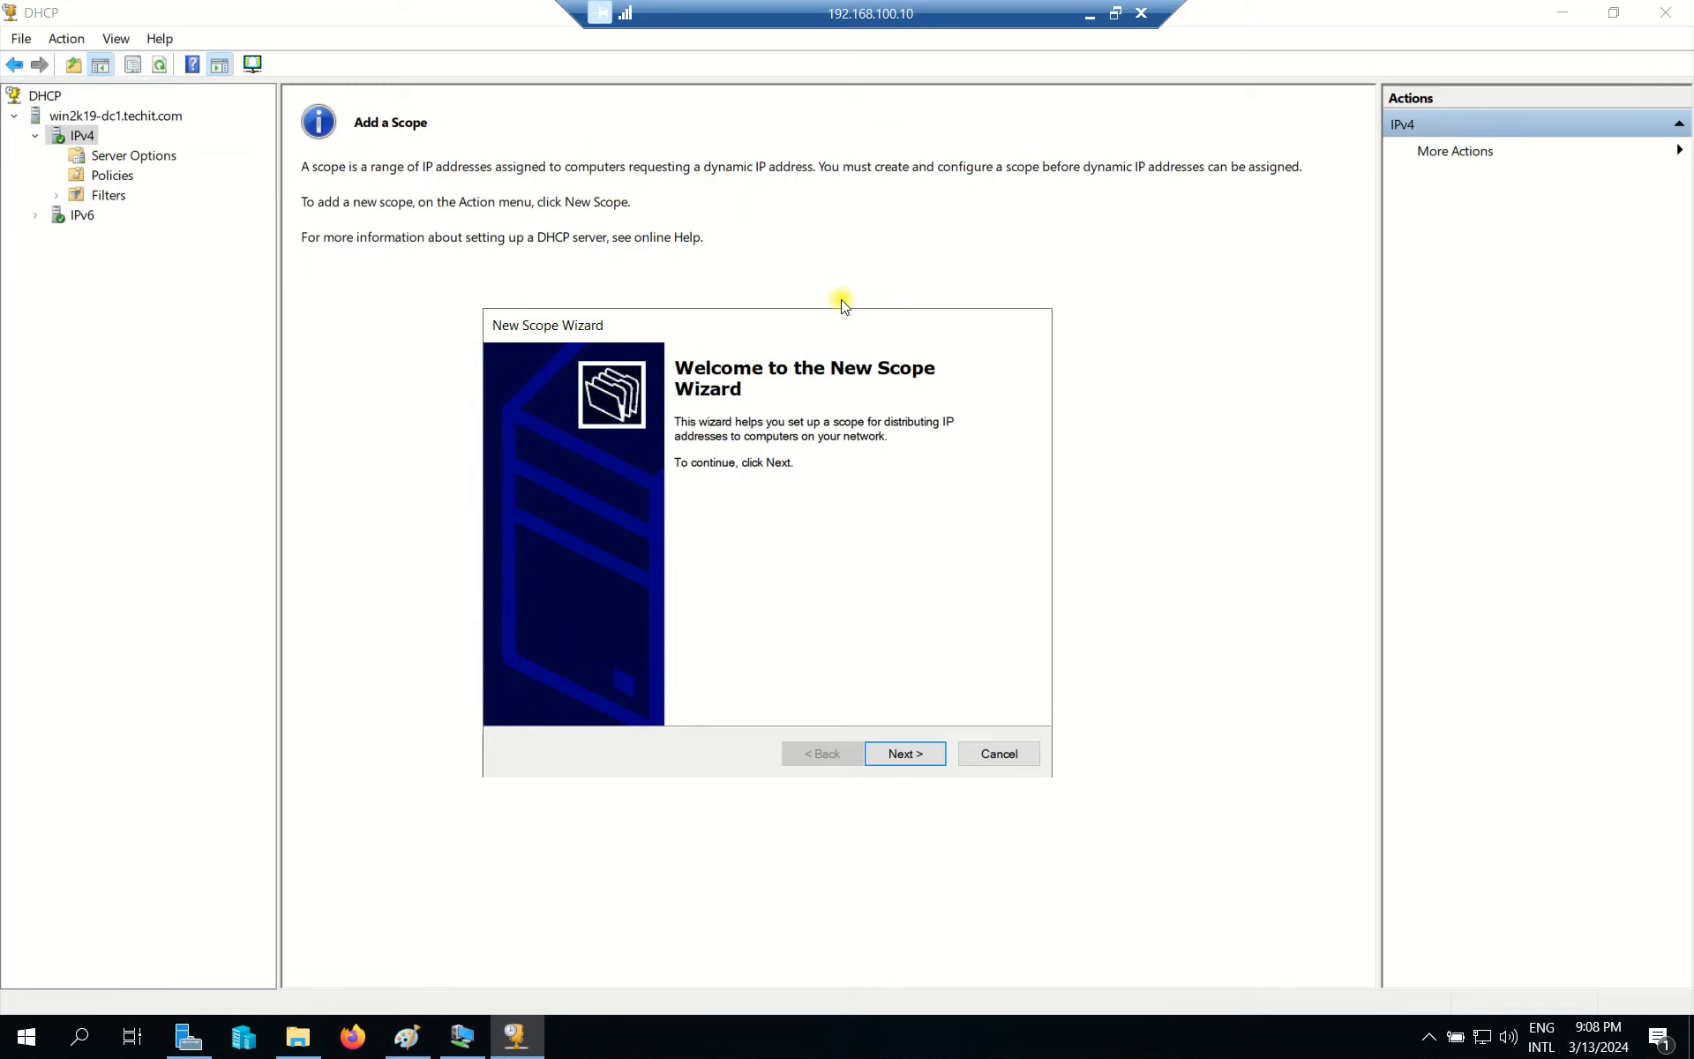
pyautogui.moveTo(848, 315); pyautogui.dragTo(881, 261)
pyautogui.click(933, 697)
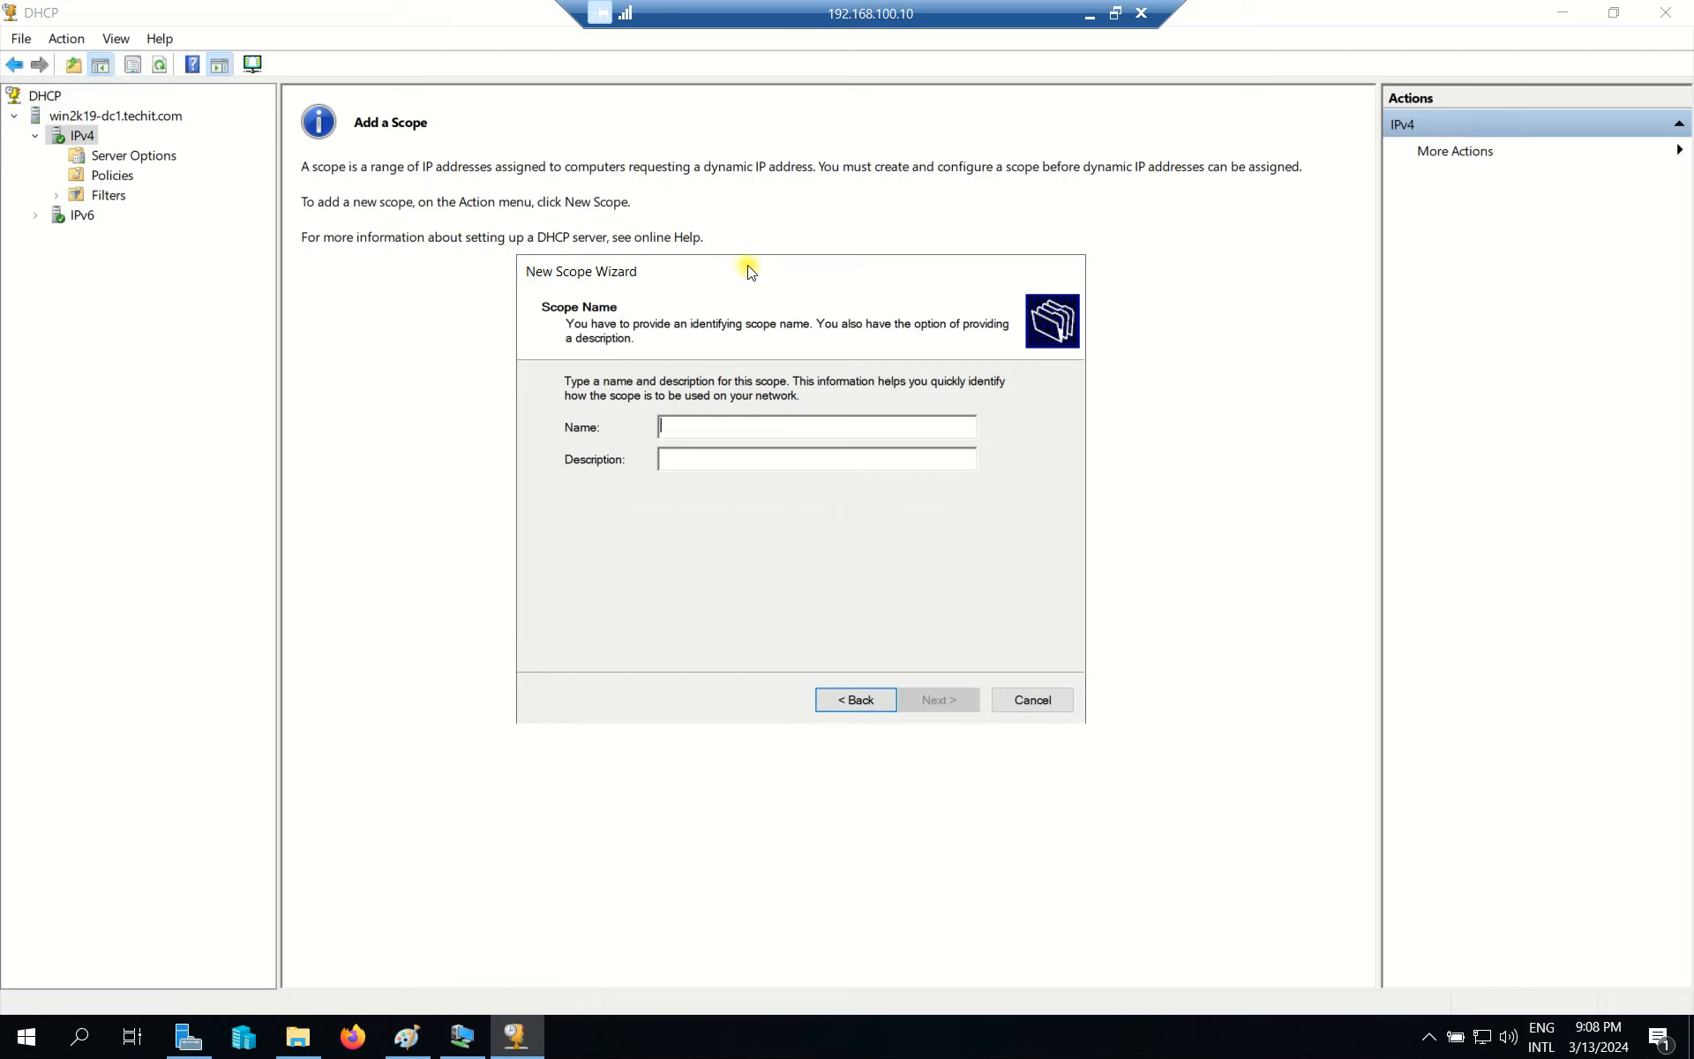
# Name the scope DHCPServer with the description "To Client" and continue to the address range
pyautogui.moveTo(746, 270); pyautogui.dragTo(720, 307)
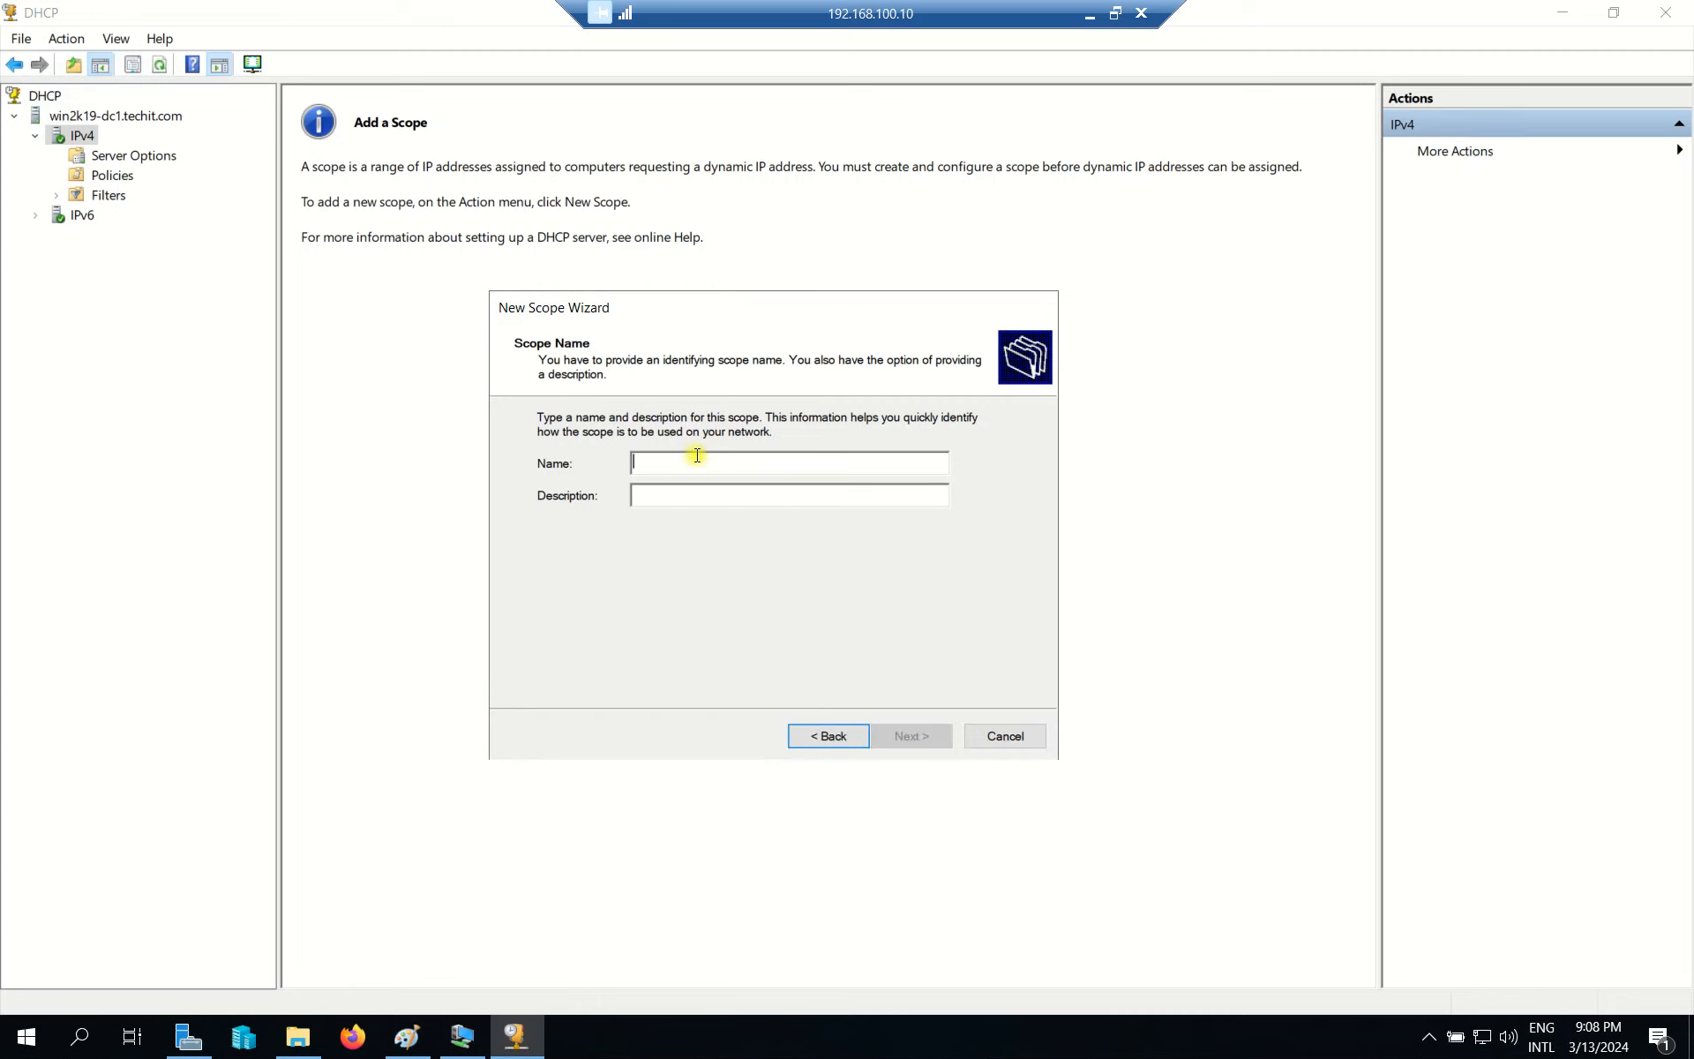
pyautogui.write('DC')
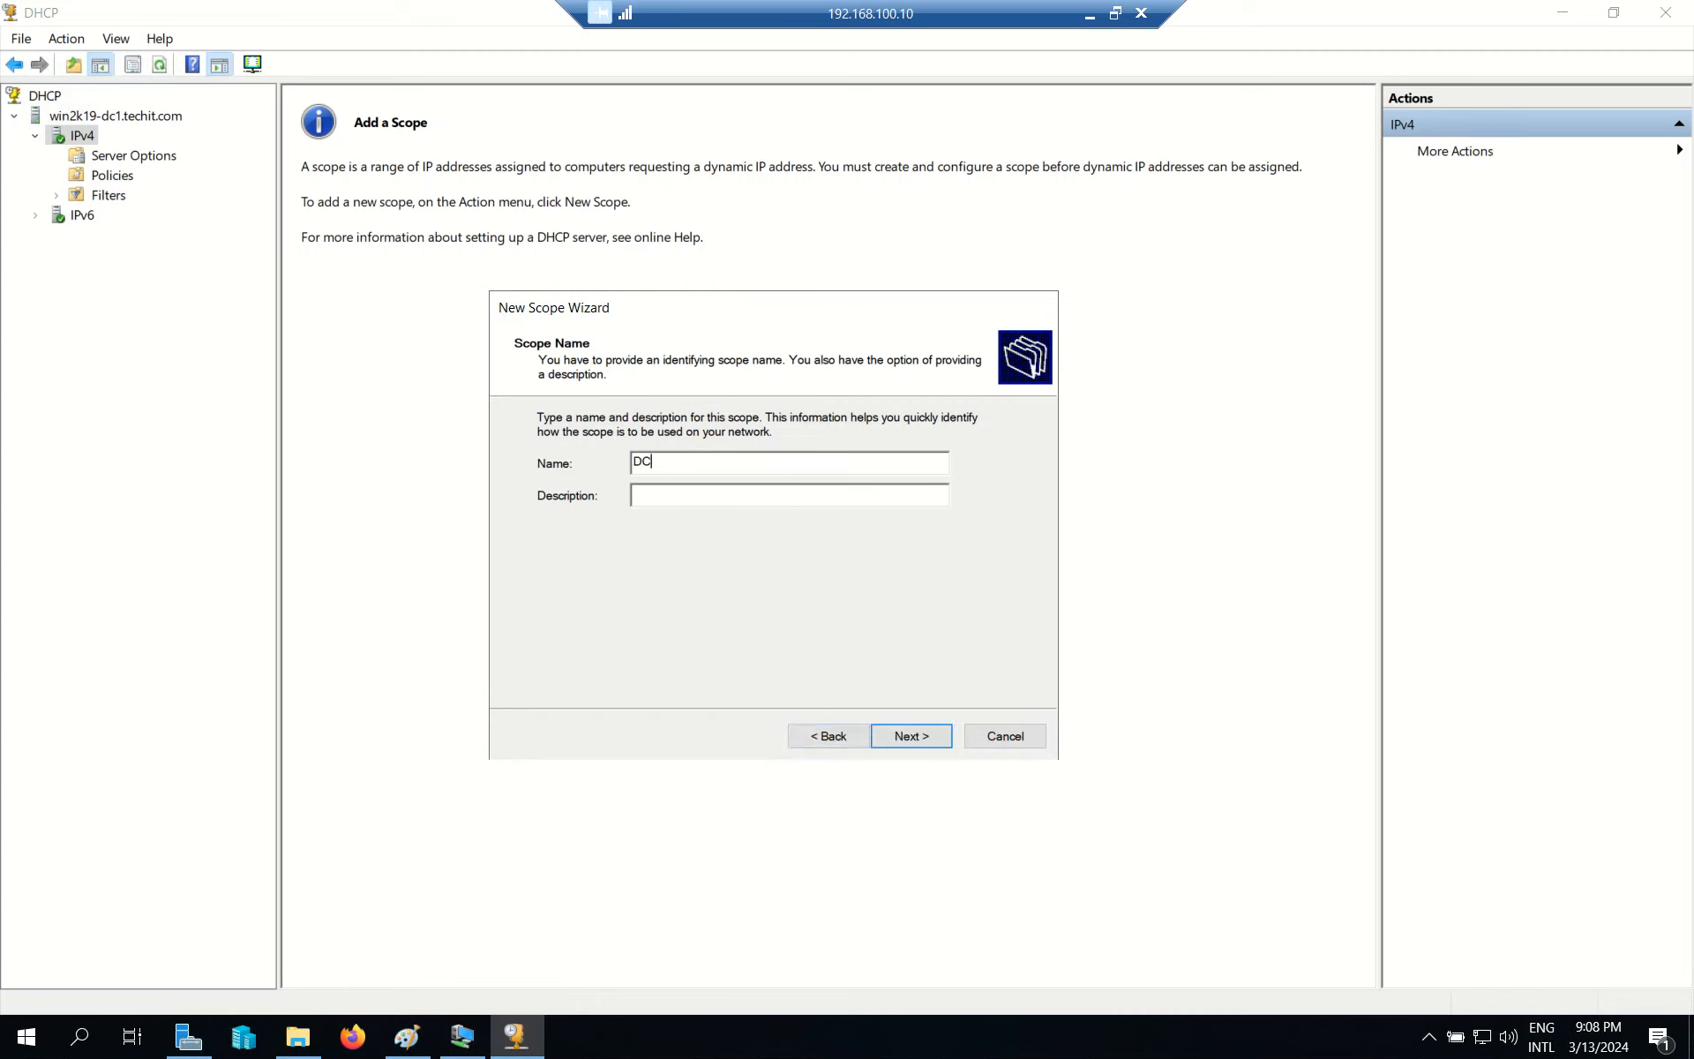
pyautogui.press('BackSpace')
pyautogui.press('BackSpace')
pyautogui.write('D')
pyautogui.write('HCPServer')
pyautogui.write('To Client')
pyautogui.moveTo(707, 500); pyautogui.dragTo(609, 468)
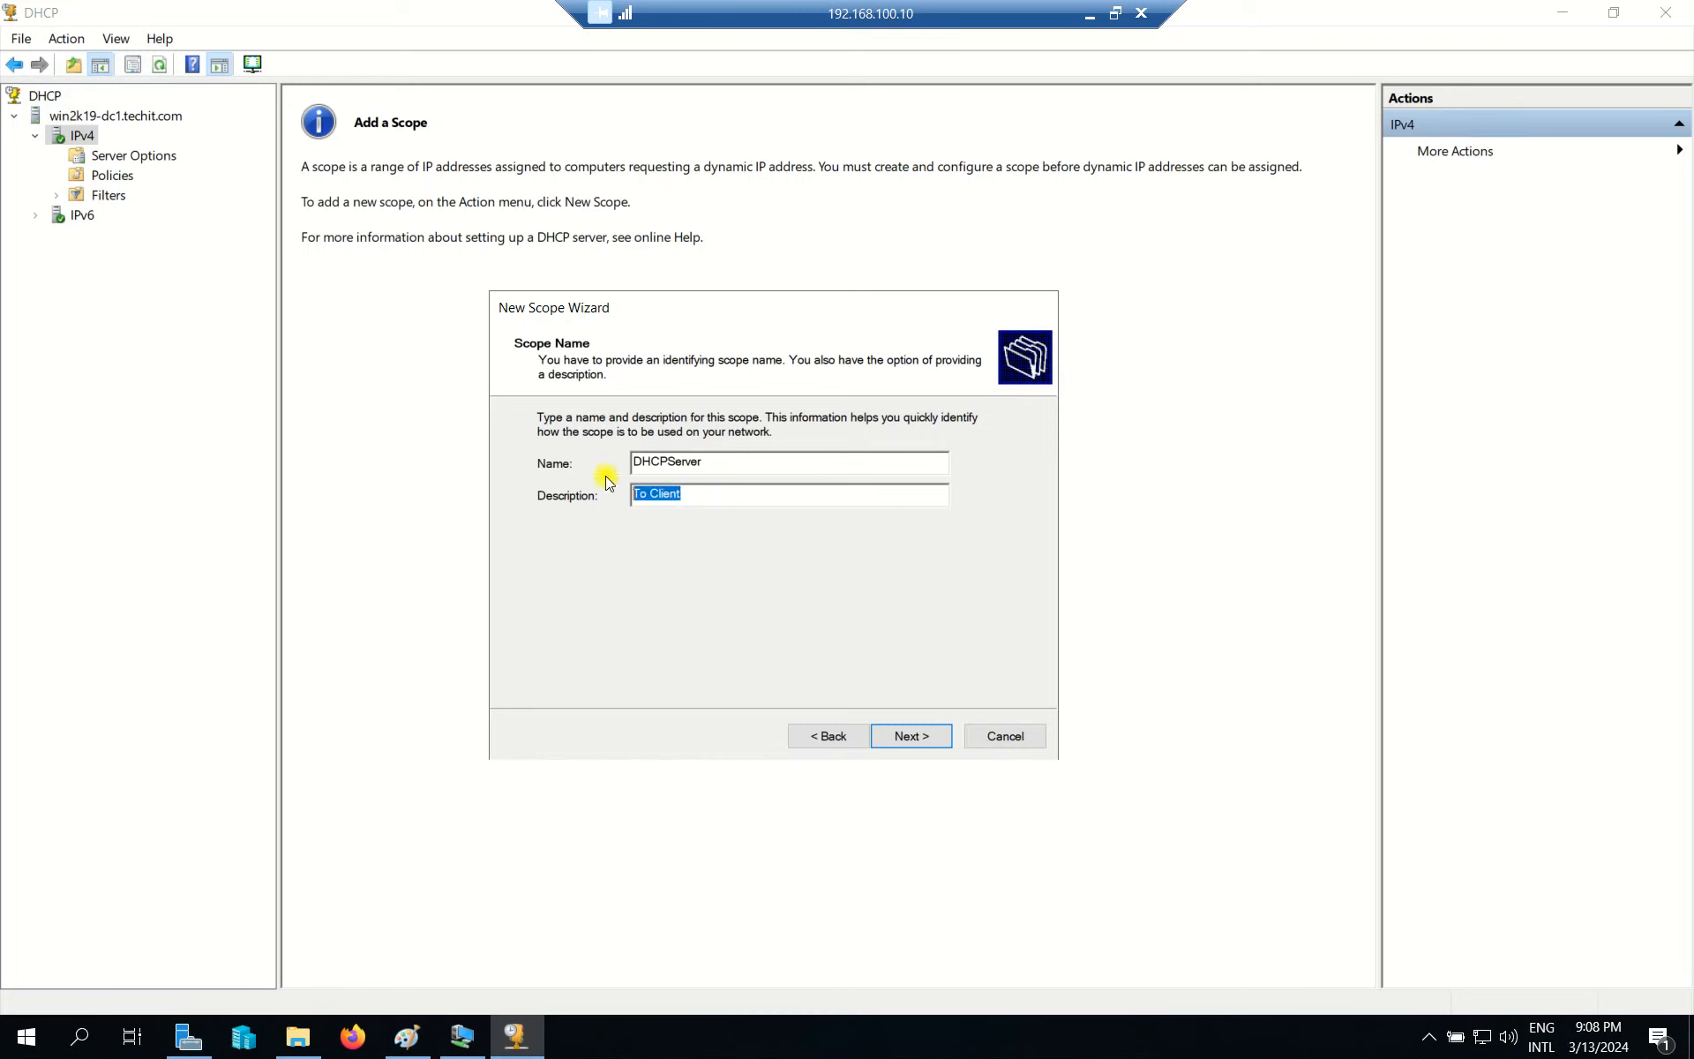
pyautogui.moveTo(714, 462); pyautogui.dragTo(602, 441)
pyautogui.click(914, 742)
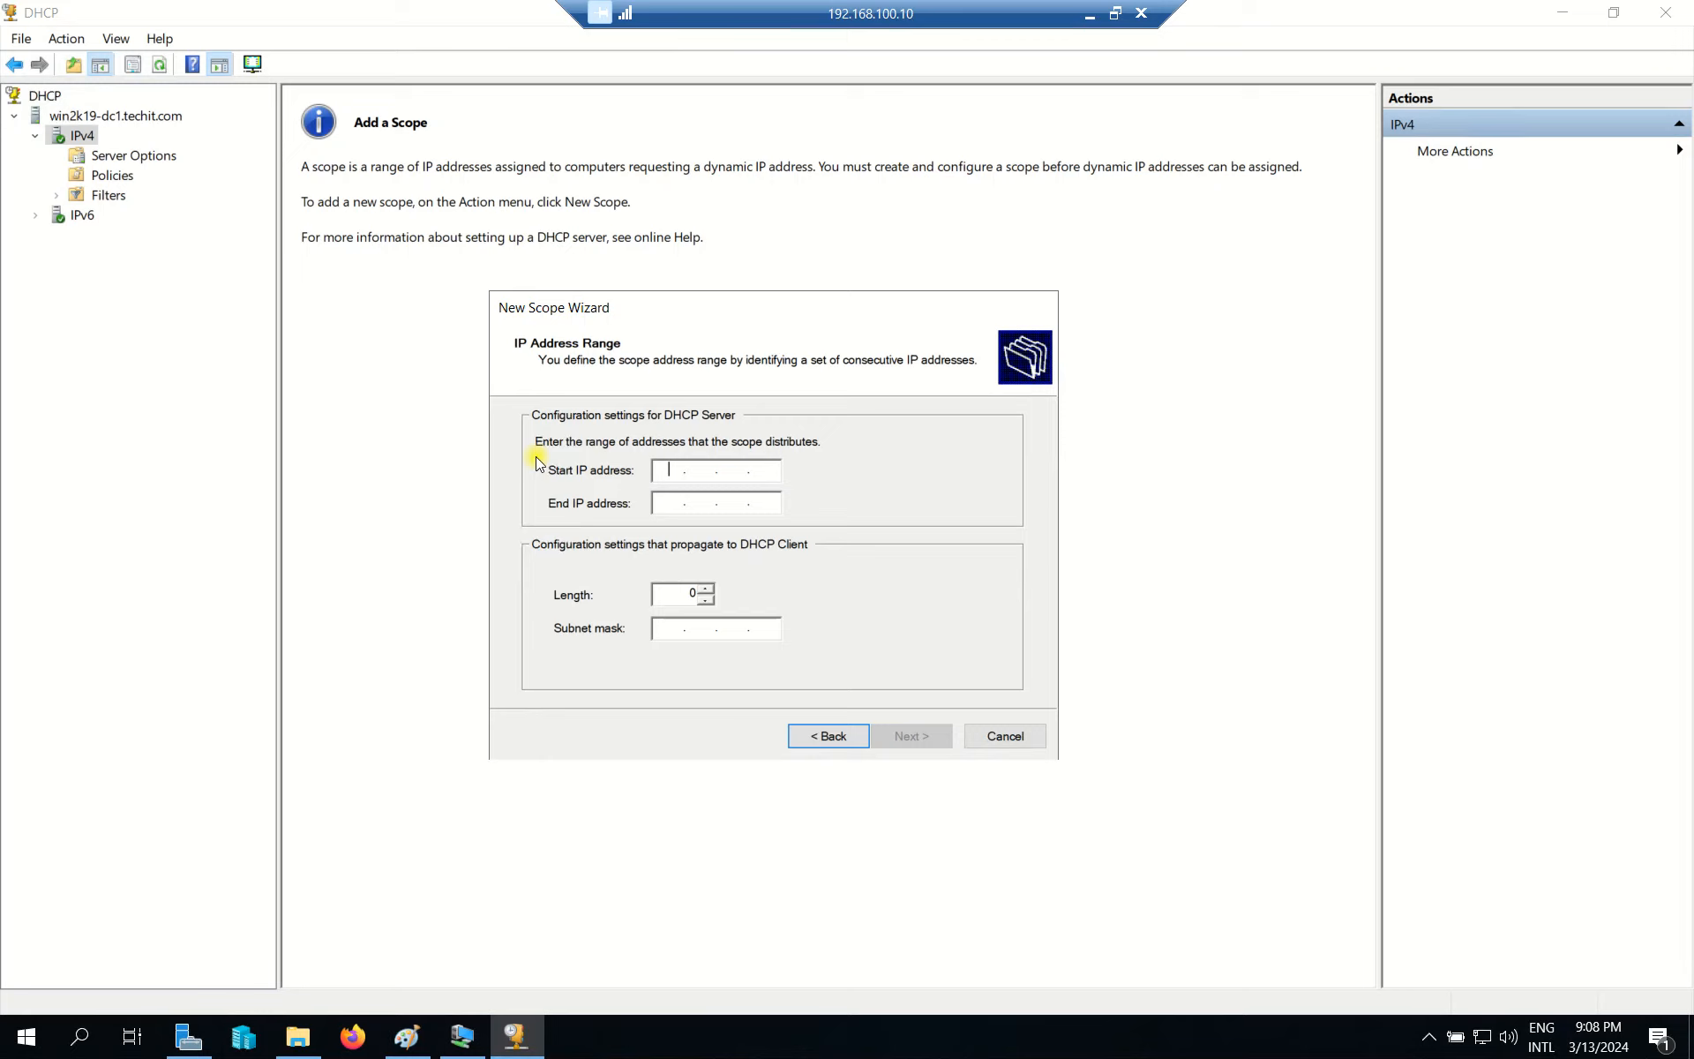
# Set the scope's address range from 192.168.100.30 to 192.168.100.60 and continue to the exclusions
pyautogui.write('192 . 168 . 100')
pyautogui.click(666, 502)
pyautogui.write('192 . 168 . 100')
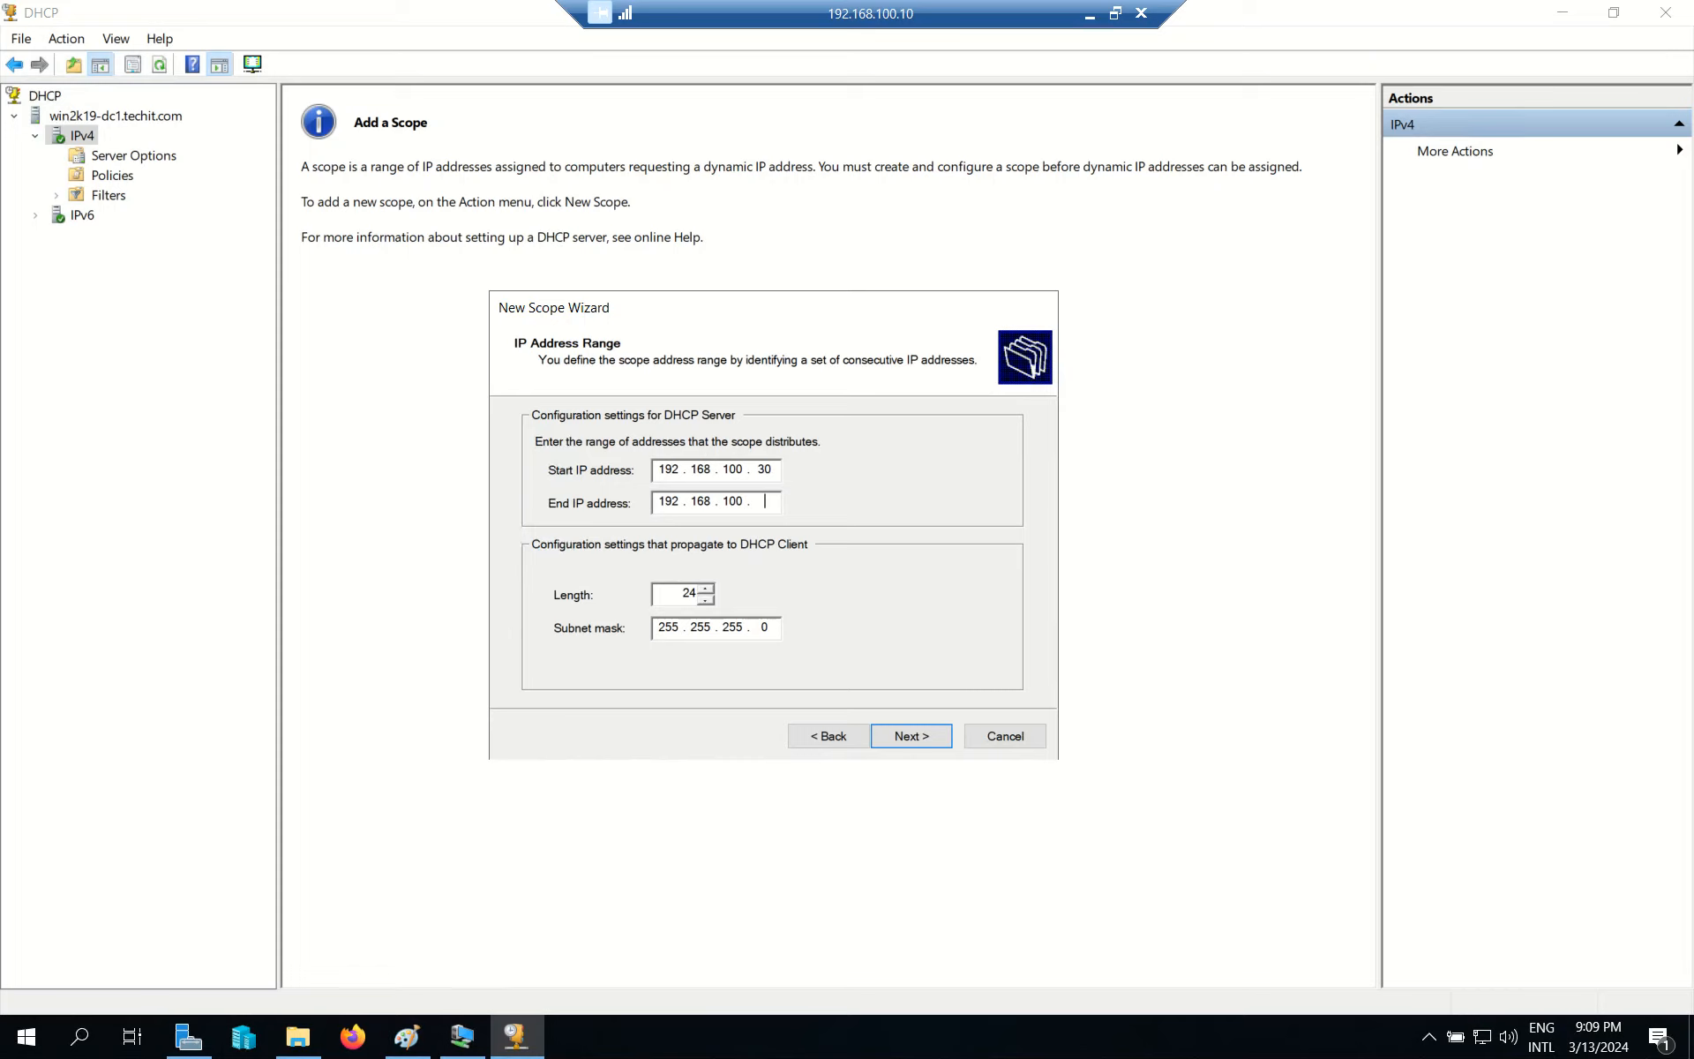
pyautogui.moveTo(664, 470); pyautogui.dragTo(639, 506)
pyautogui.click(768, 472)
pyautogui.click(677, 592)
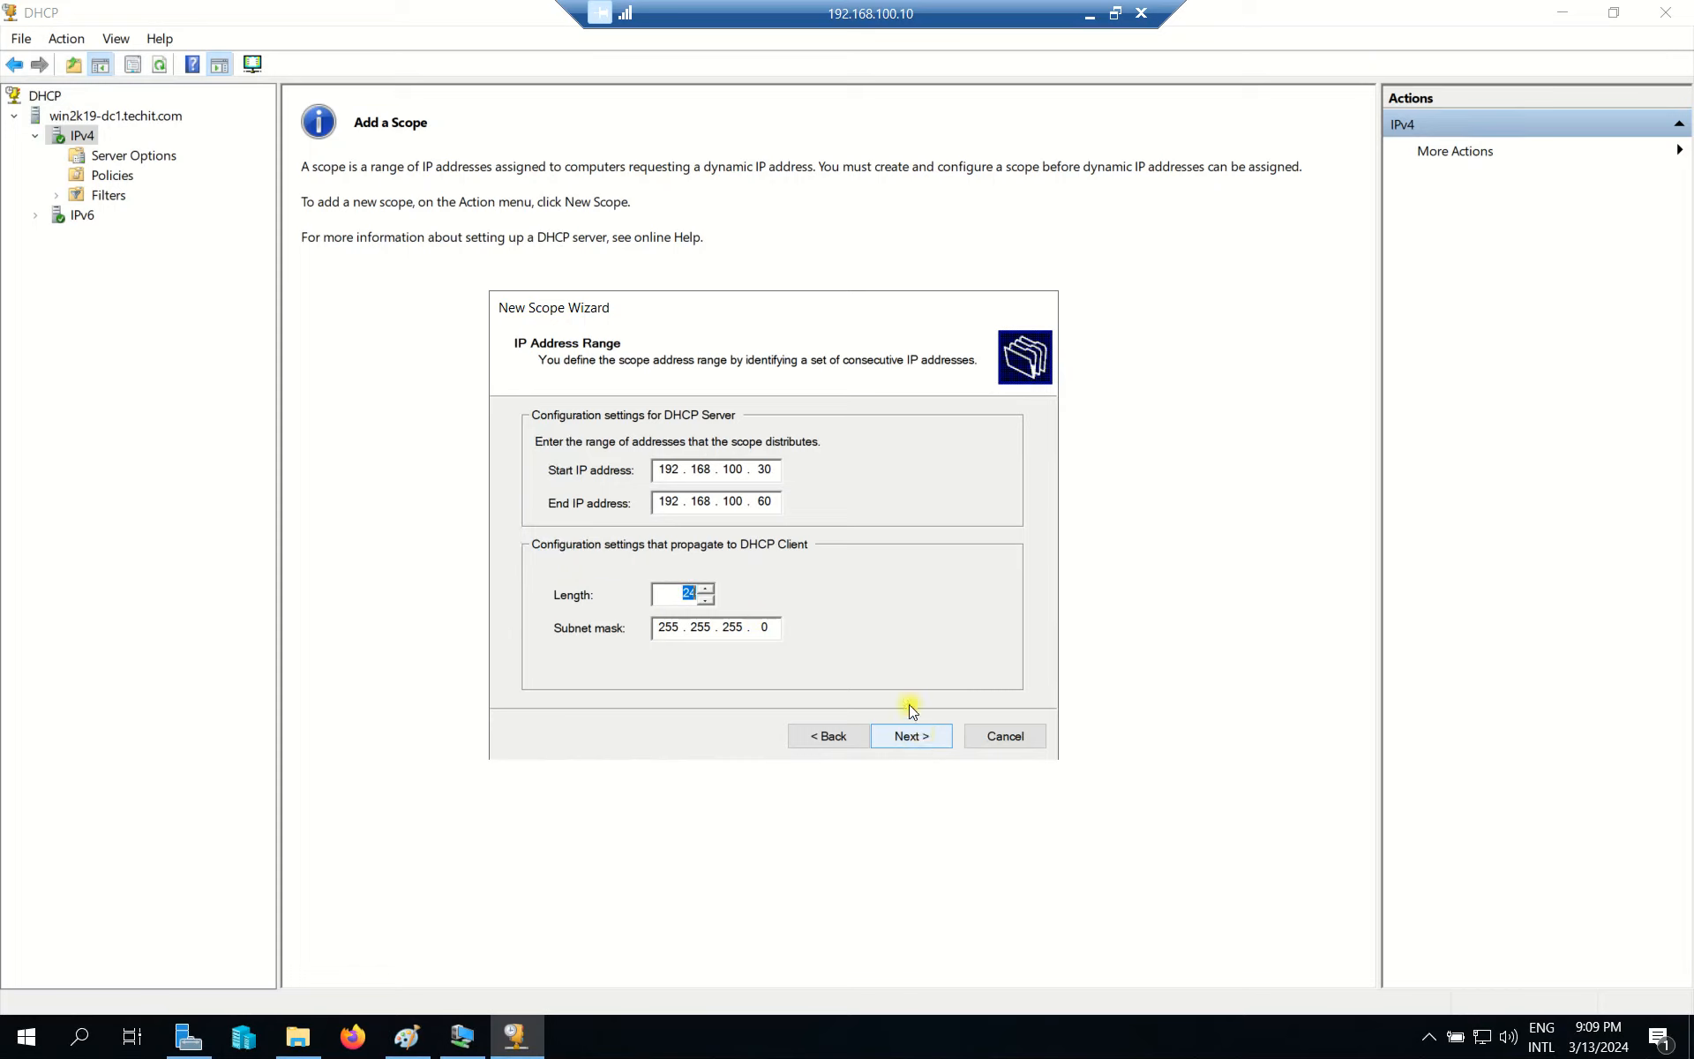
pyautogui.moveTo(664, 469); pyautogui.dragTo(788, 464)
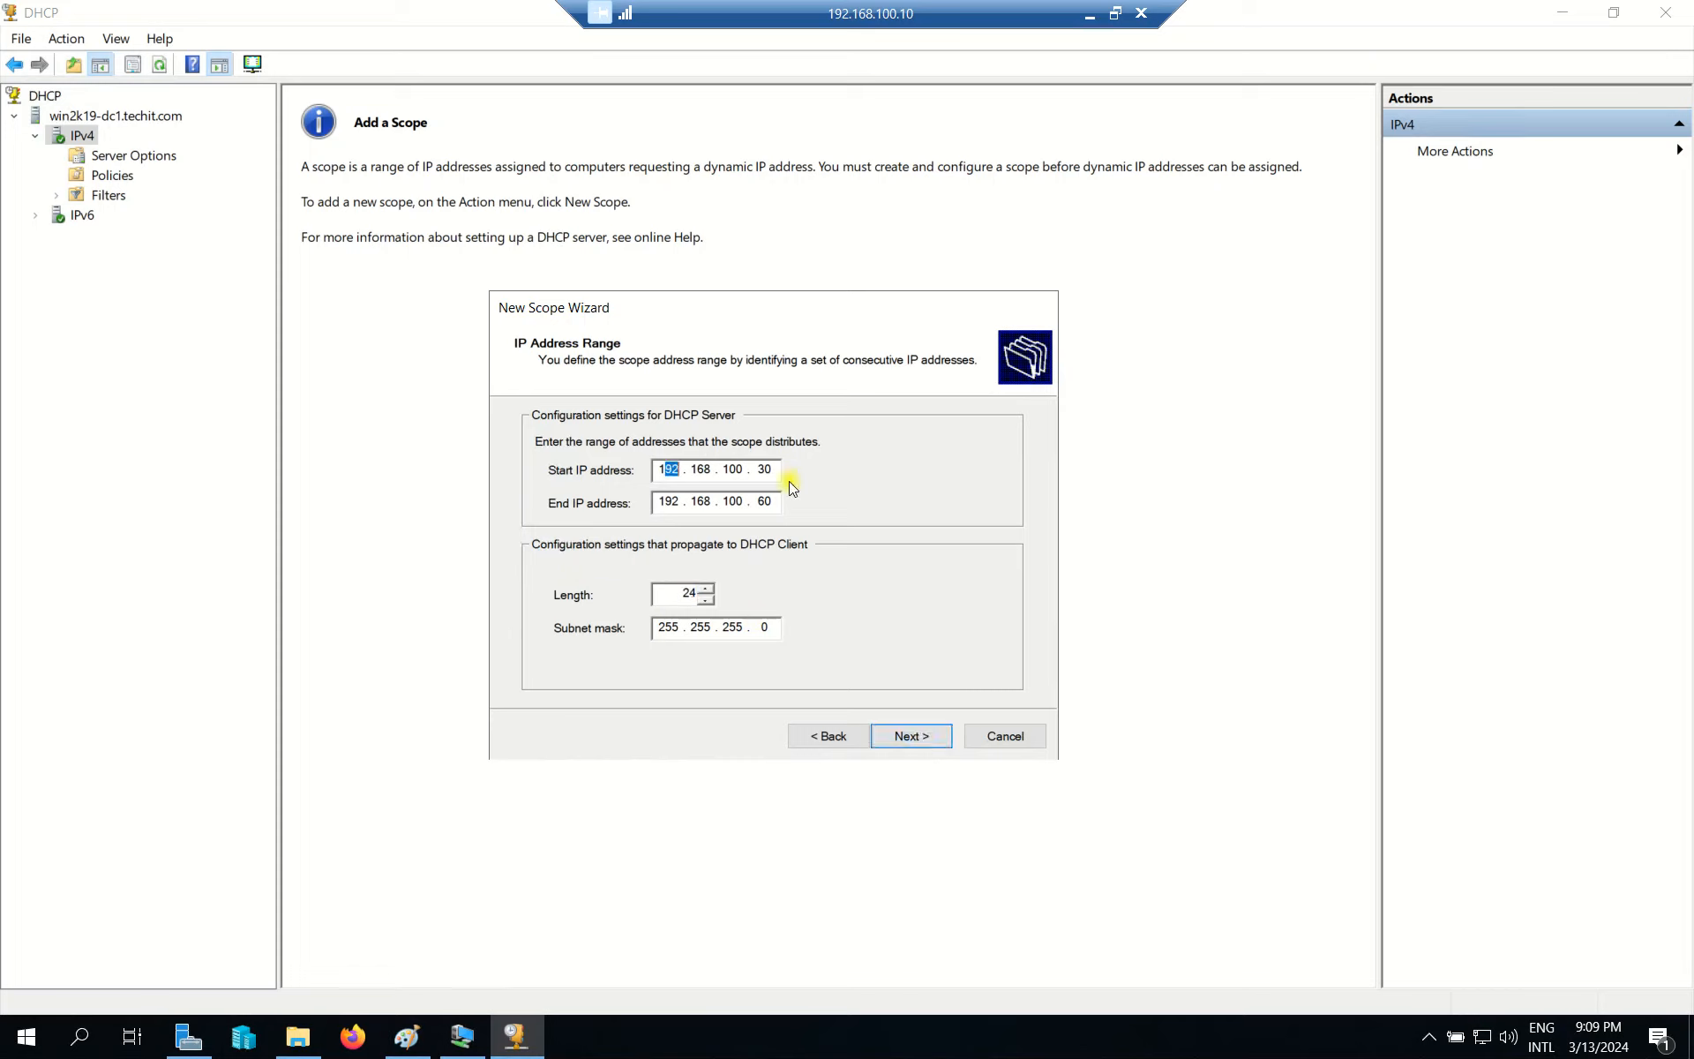
pyautogui.click(666, 473)
pyautogui.moveTo(666, 471); pyautogui.dragTo(856, 471)
pyautogui.click(675, 502)
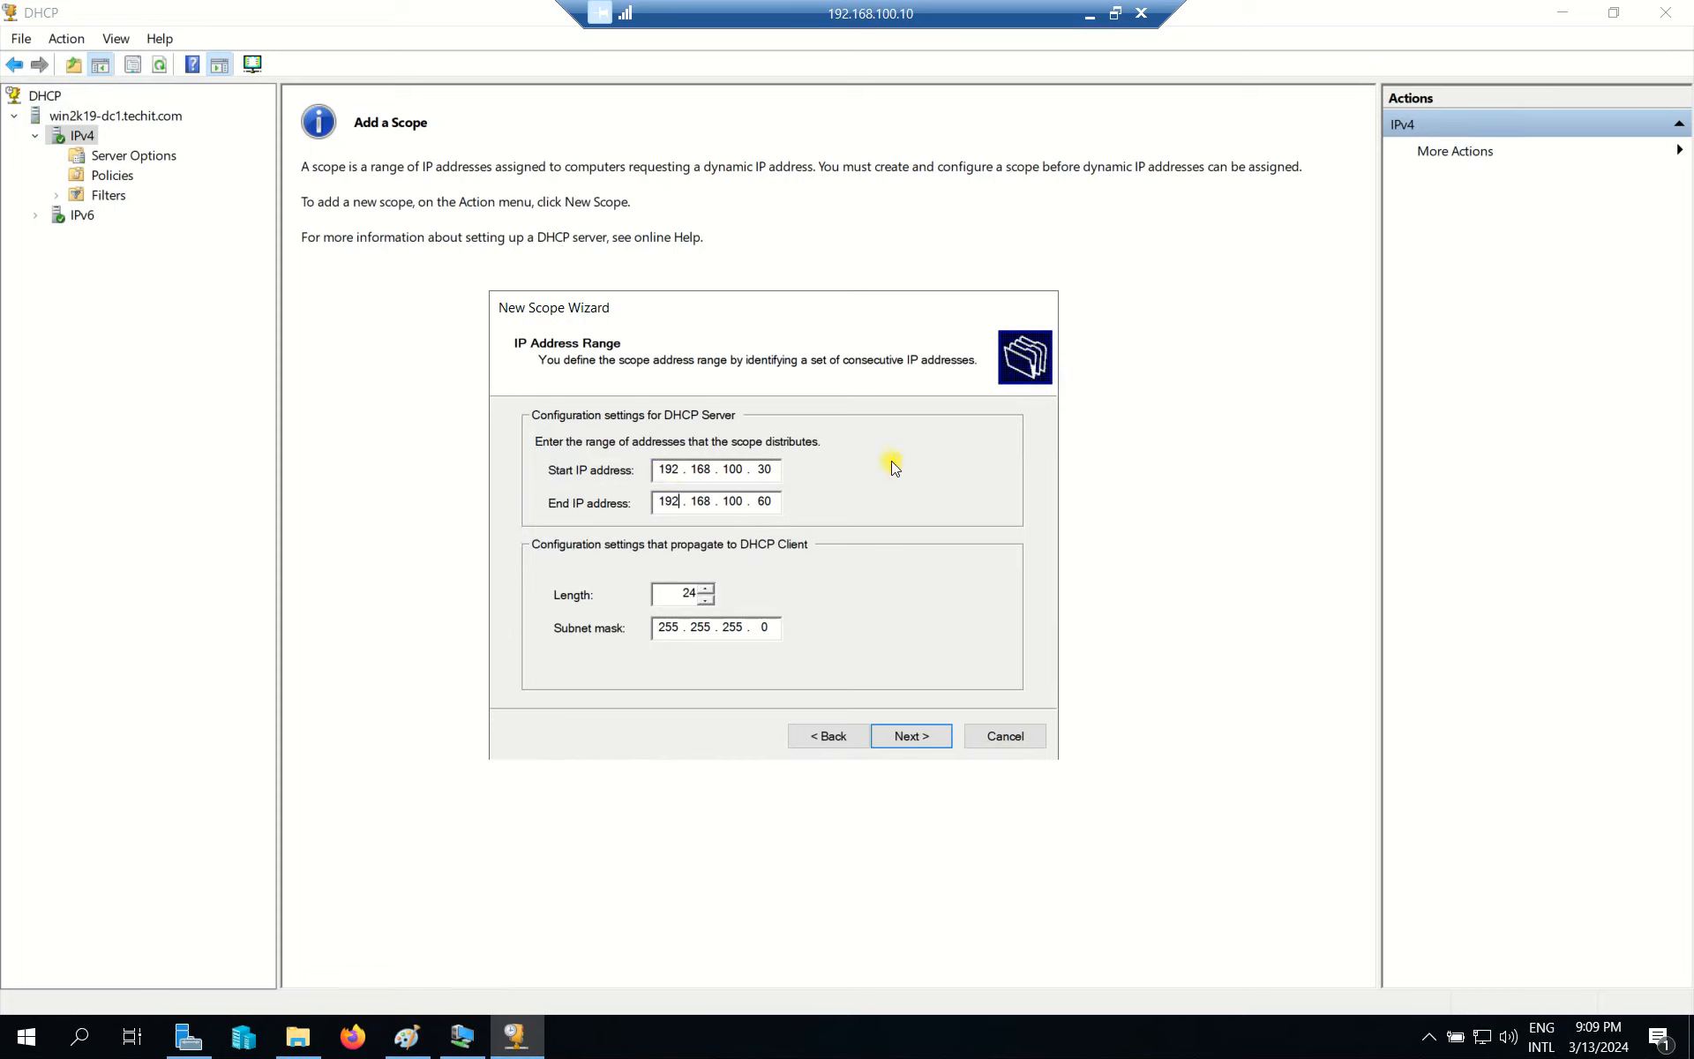
pyautogui.click(909, 741)
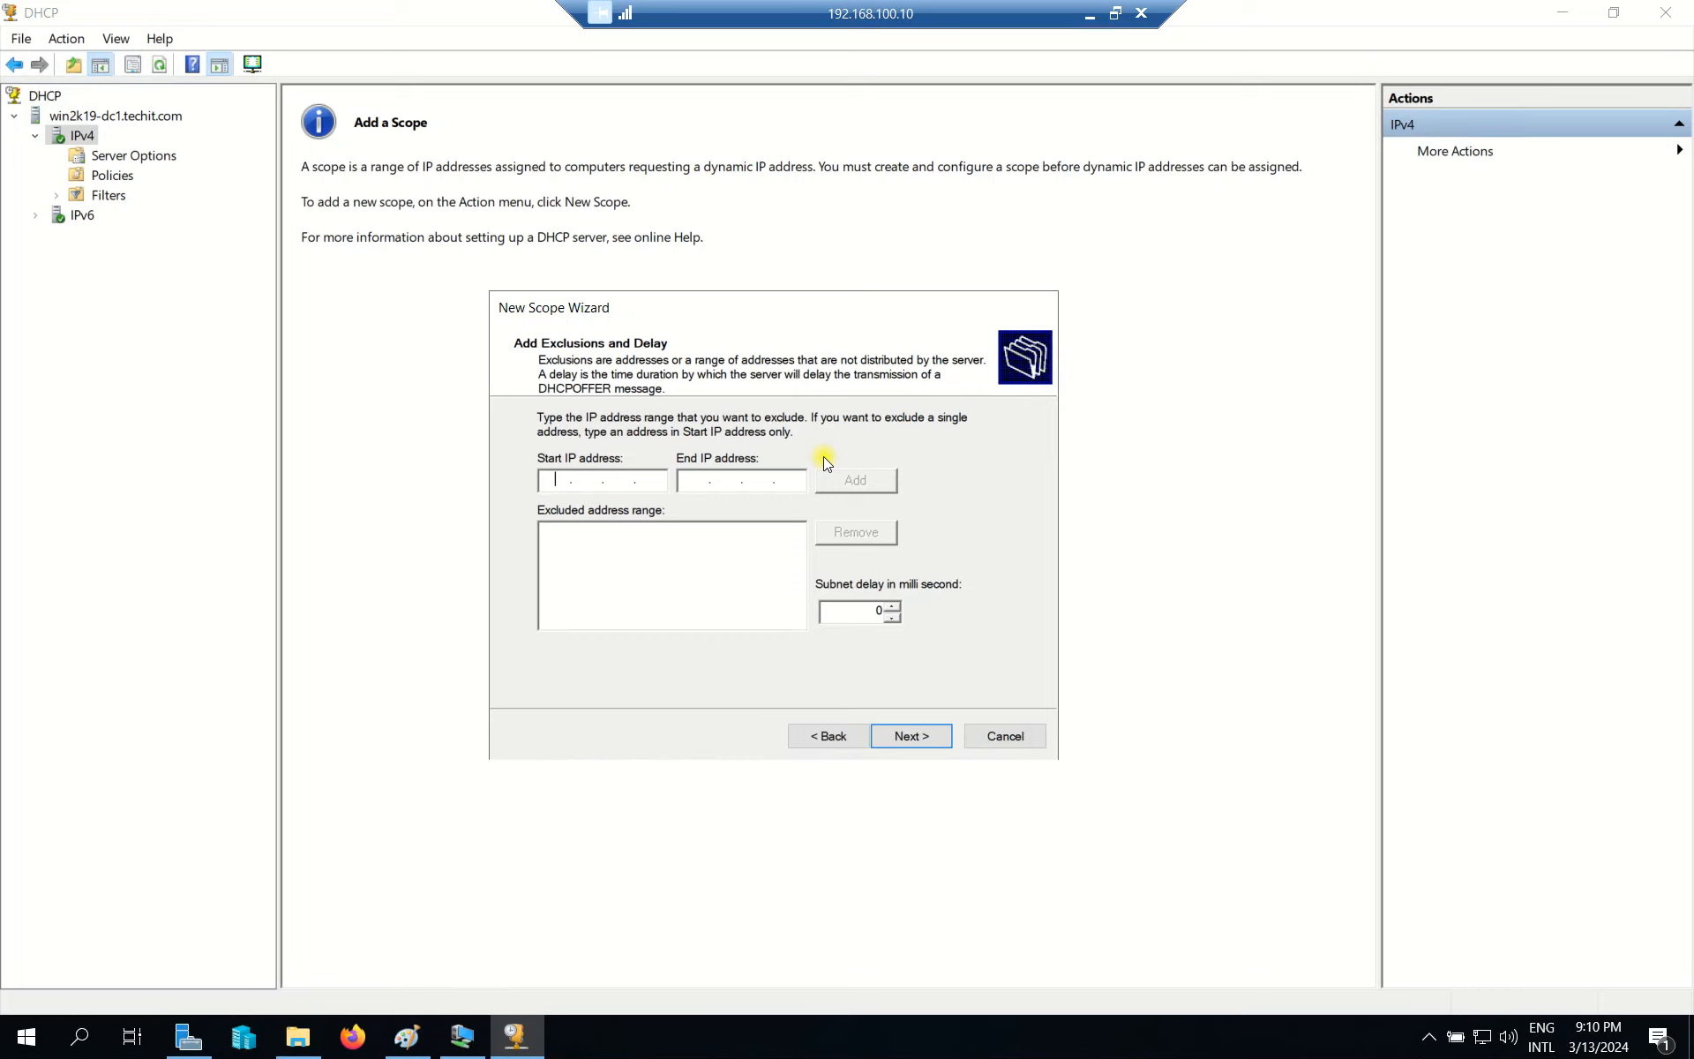
# Enter 192.168.100.35 as the start IP address for the exclusion
pyautogui.write('192 . 168 . 100 .')
pyautogui.write('35')
pyautogui.click(687, 479)
pyautogui.write('192 . 168 . 100 . 255')
pyautogui.click(1029, 549)
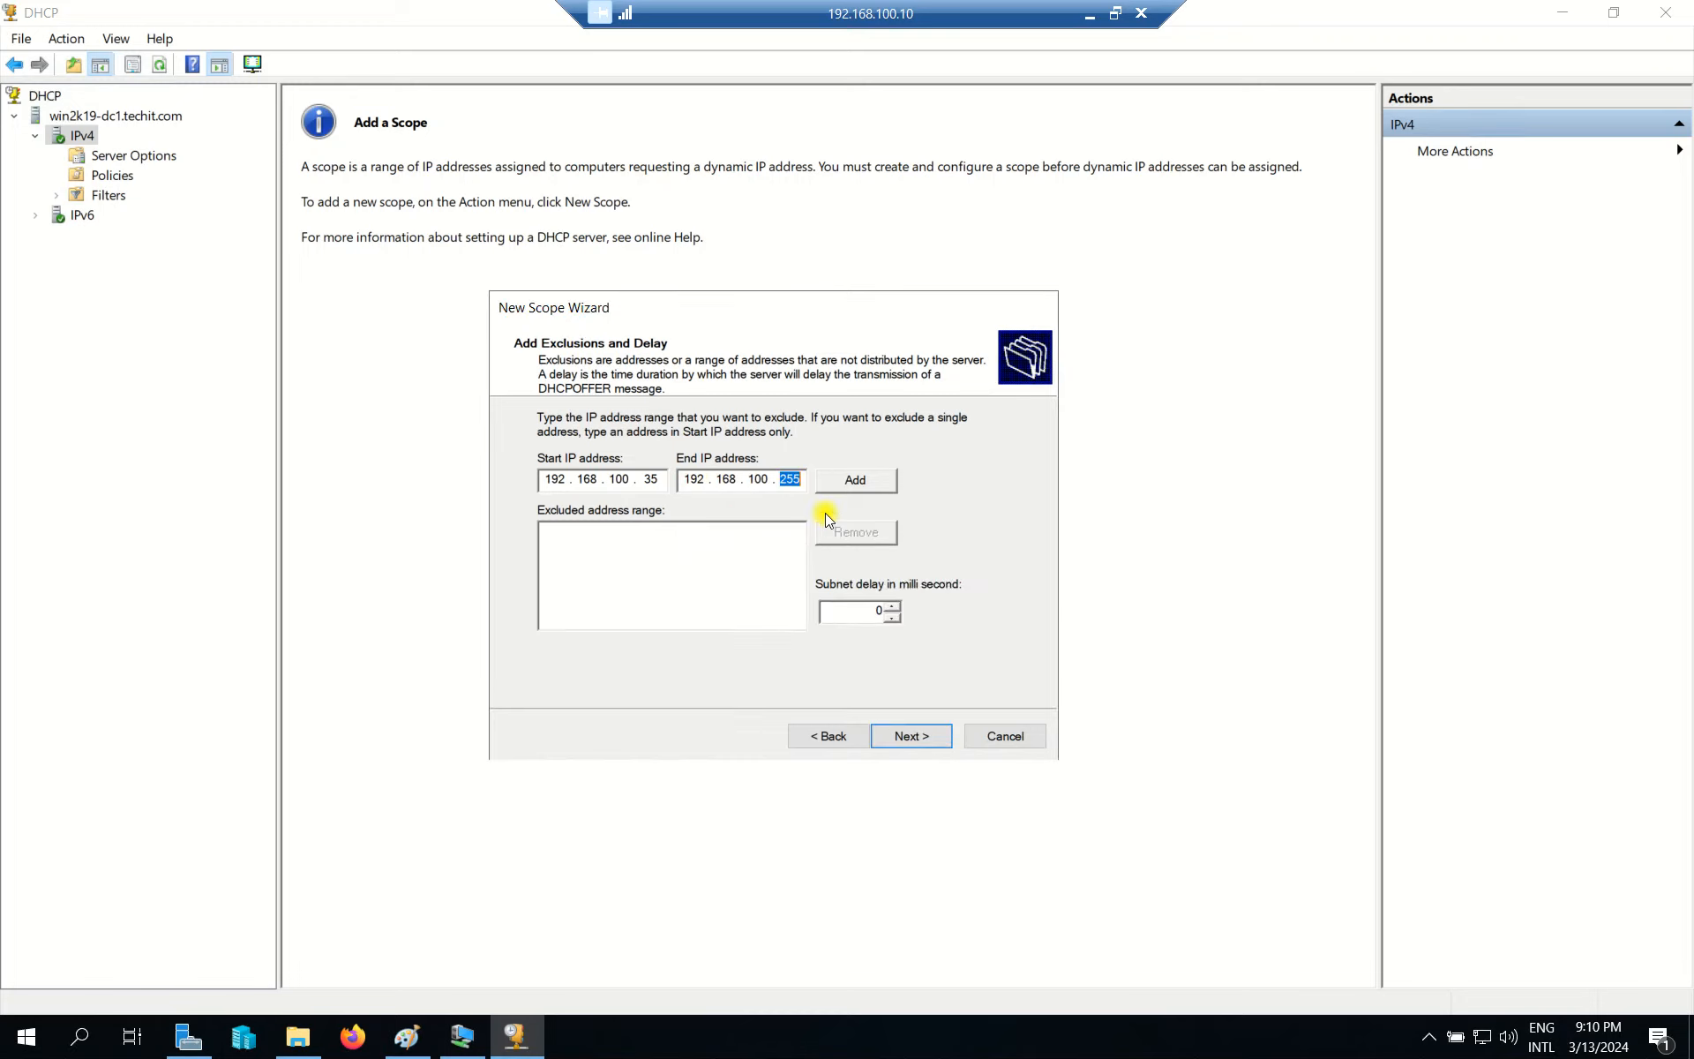
pyautogui.write('40')
pyautogui.press('BackSpace')
pyautogui.press('BackSpace')
pyautogui.press('BackSpace')
pyautogui.press('BackSpace')
pyautogui.press('BackSpace')
pyautogui.press('BackSpace')
pyautogui.press('BackSpace')
pyautogui.press('BackSpace')
pyautogui.press('BackSpace')
pyautogui.press('BackSpace')
pyautogui.press('BackSpace')
pyautogui.press('BackSpace')
# Add the single entered address to the exclusions and accept the default lease duration
pyautogui.click(891, 484)
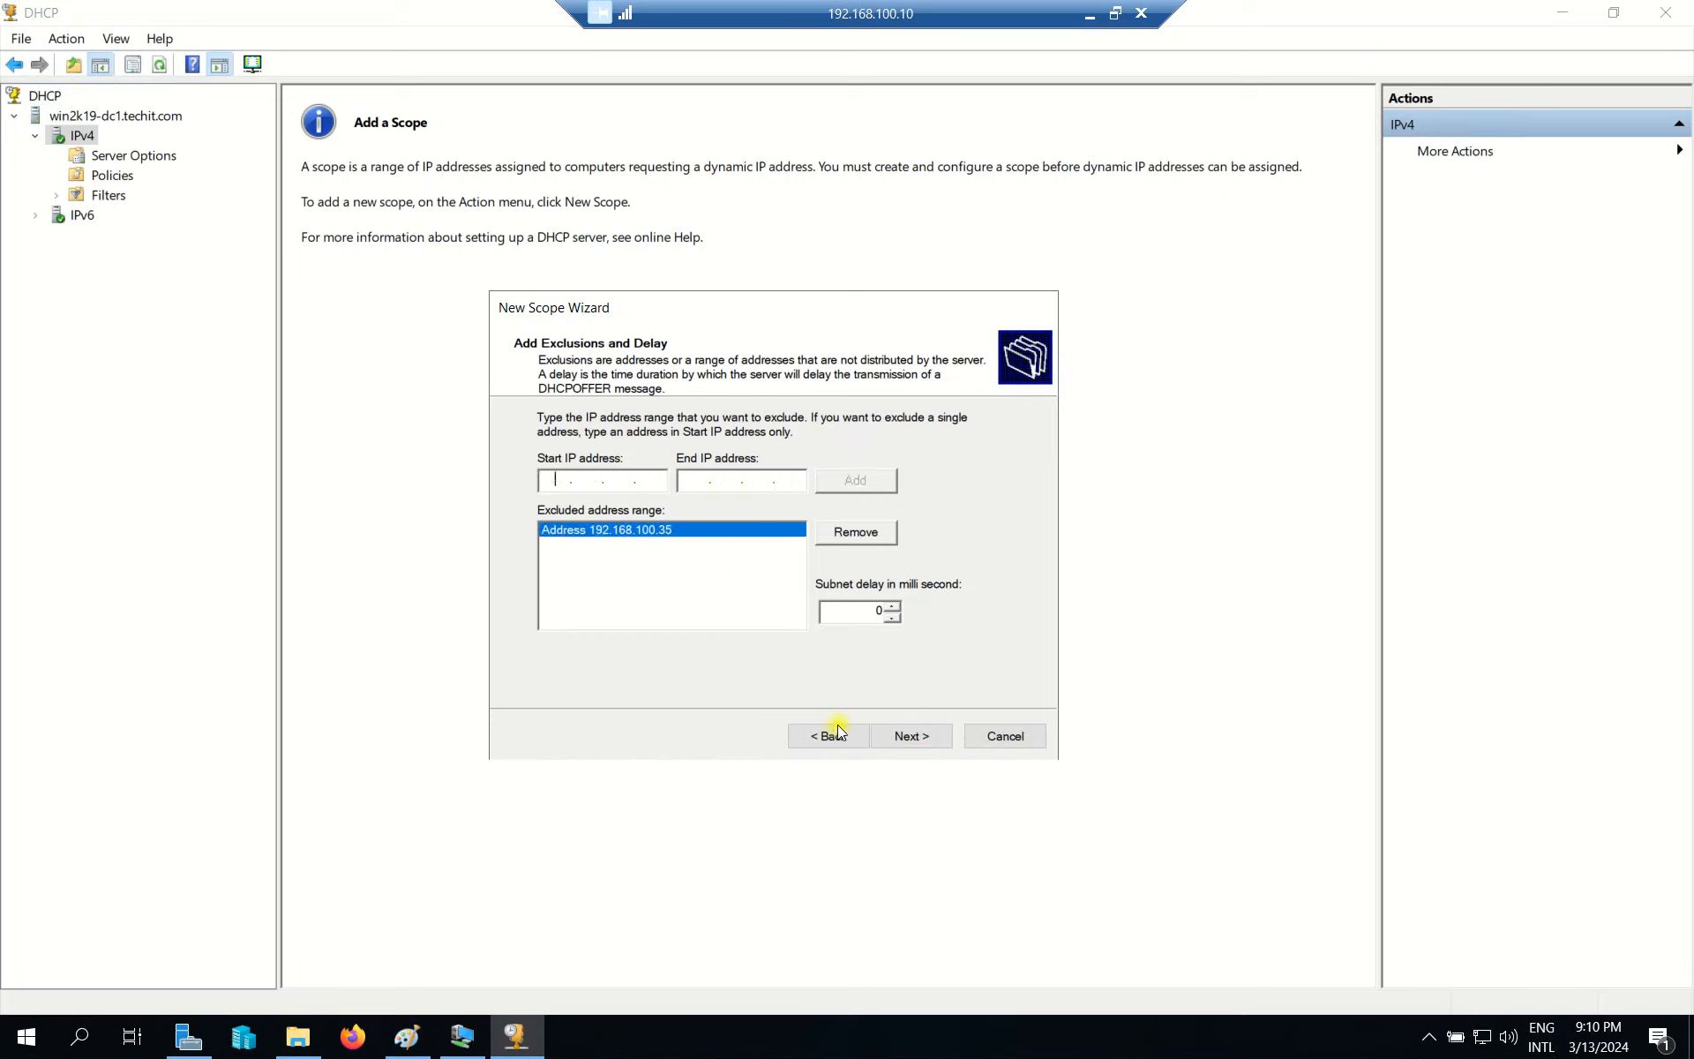
pyautogui.click(909, 738)
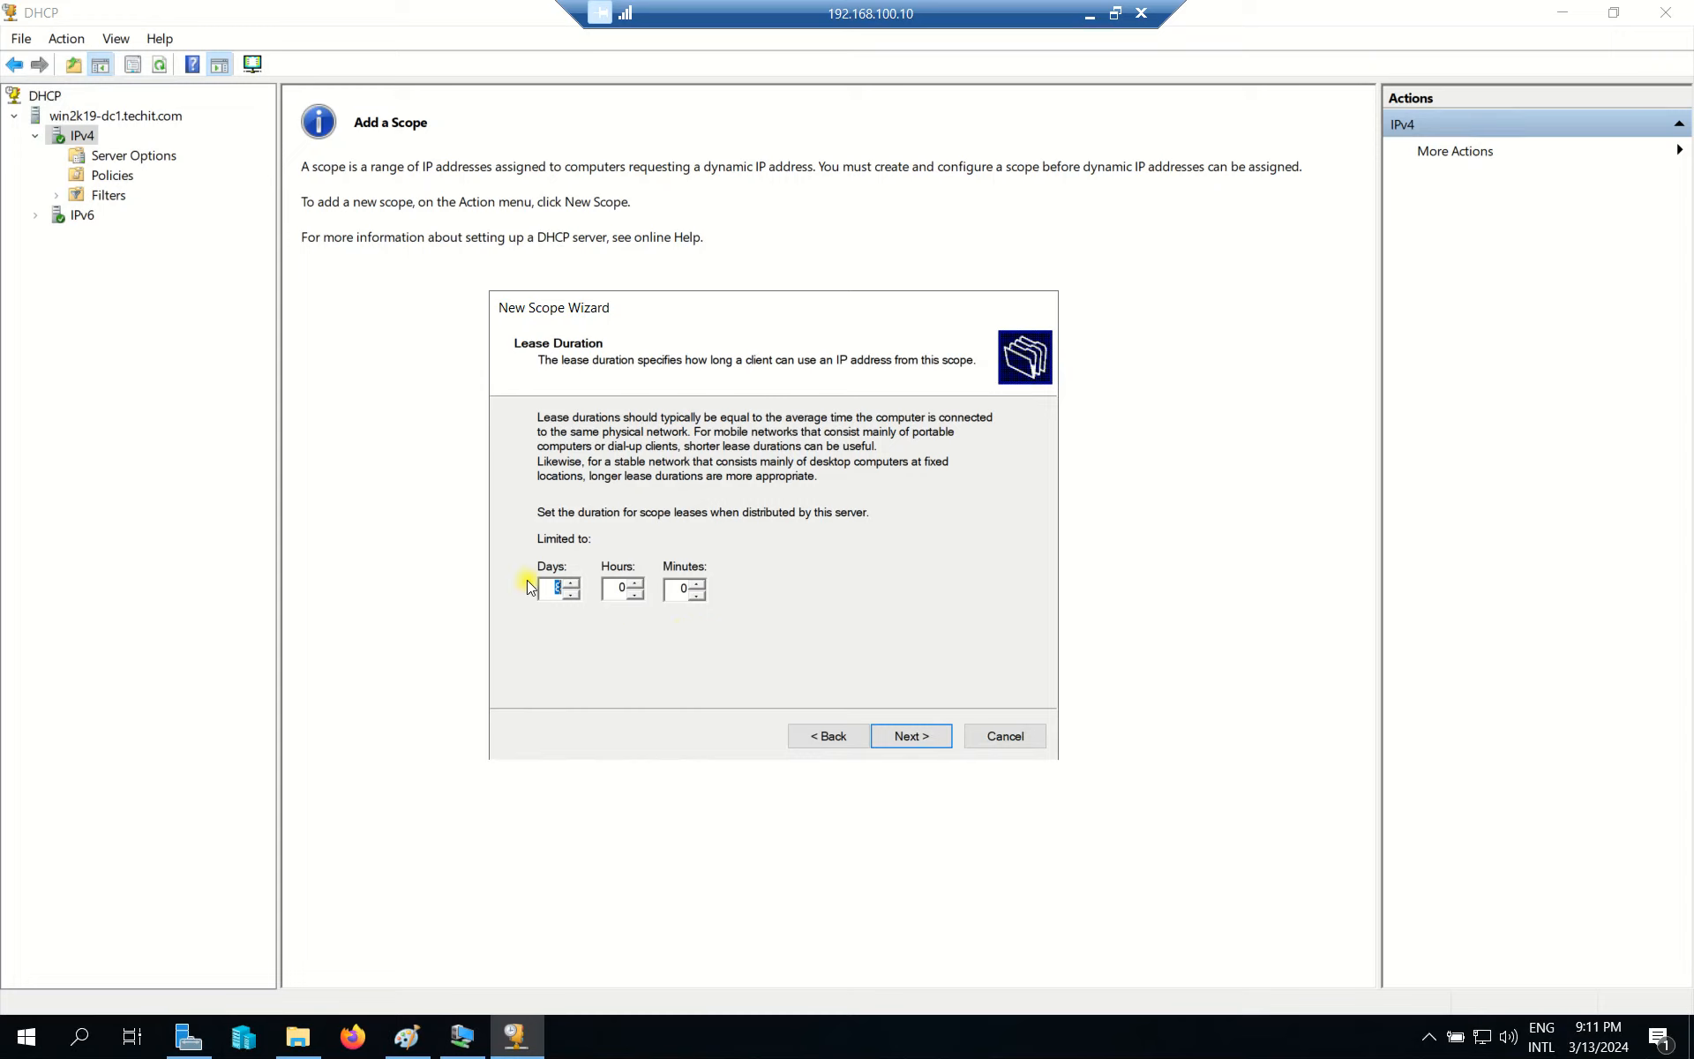
pyautogui.click(909, 735)
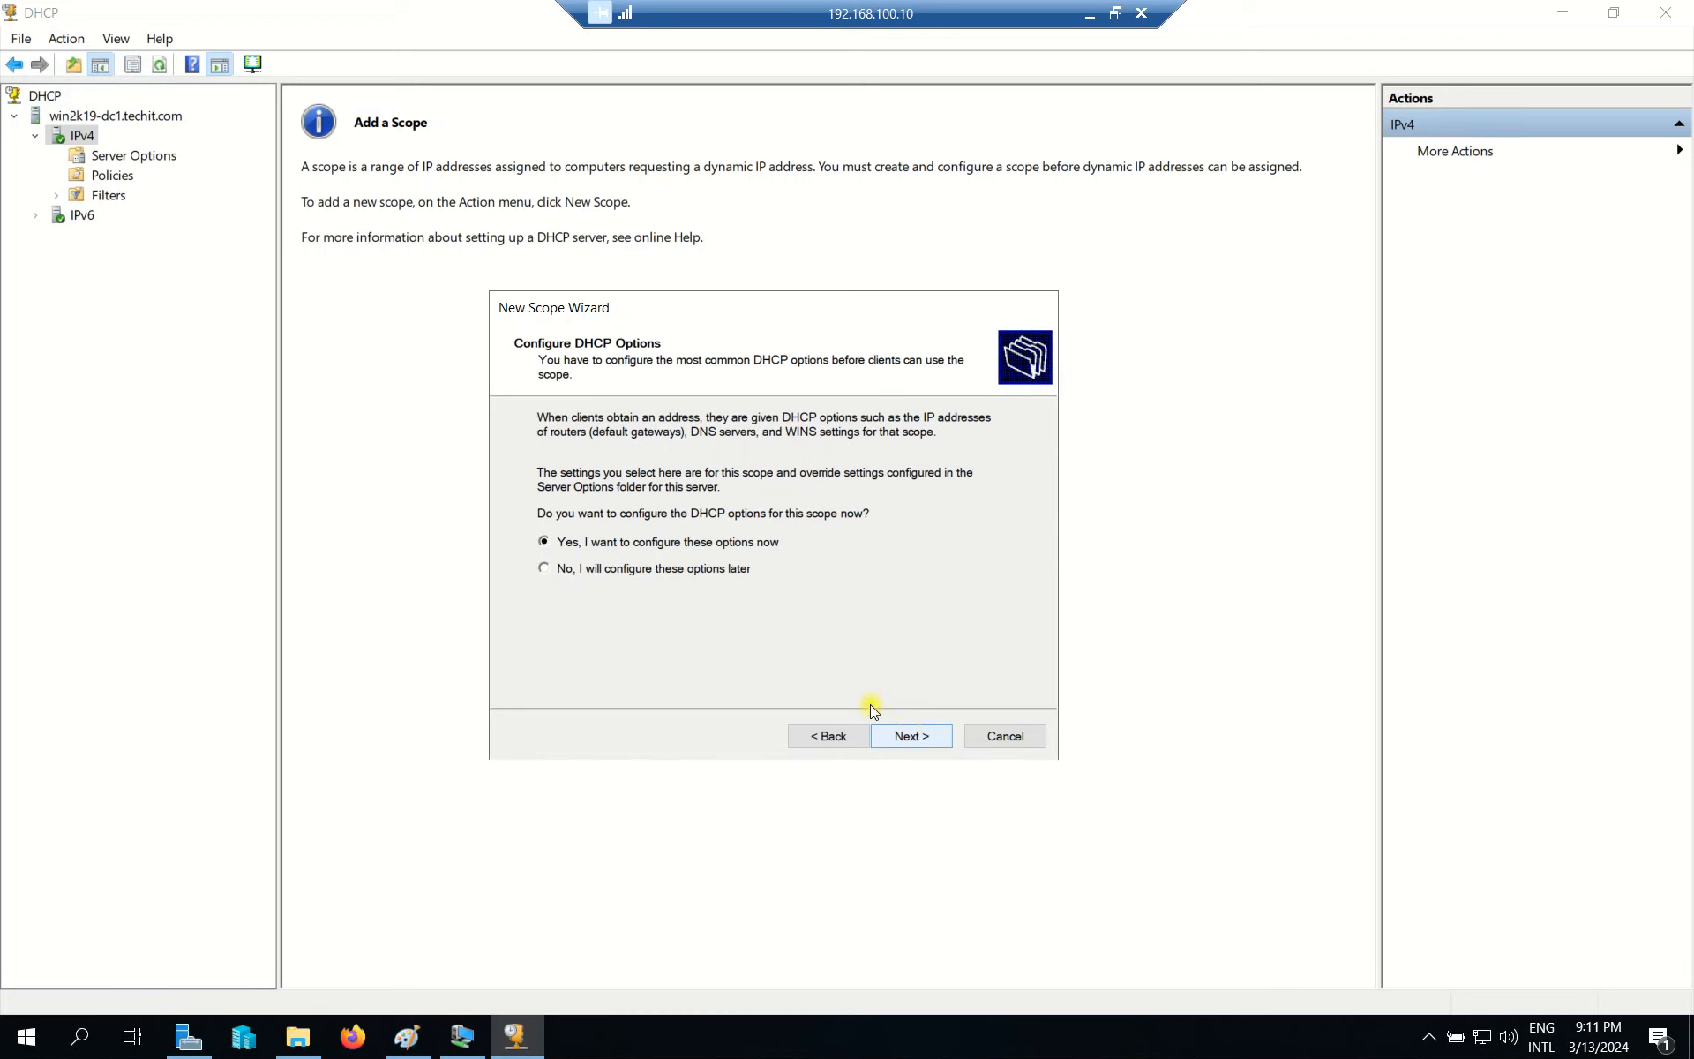
# Choose to configure the DHCP options now, add 192.168.100.1 as the router (default gateway), and continue to the DNS settings
pyautogui.click(930, 738)
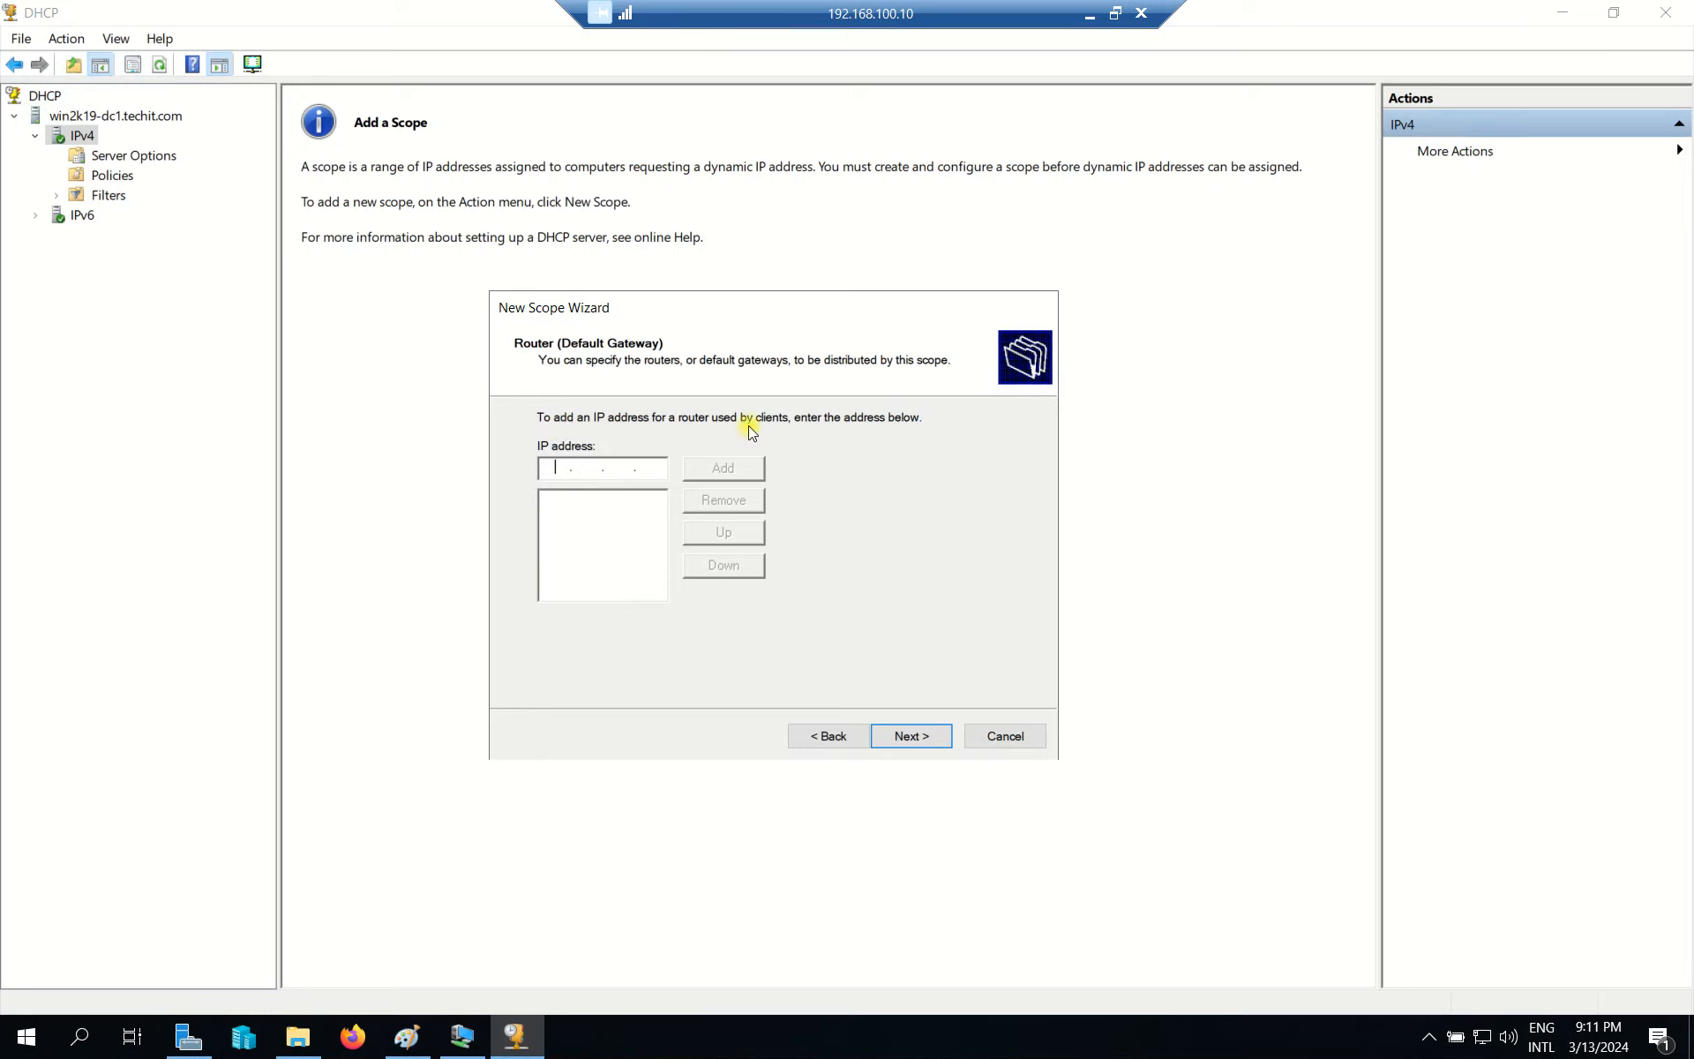
pyautogui.write('192 . 168 . 100 . 1')
pyautogui.click(571, 468)
pyautogui.click(740, 472)
pyautogui.click(912, 738)
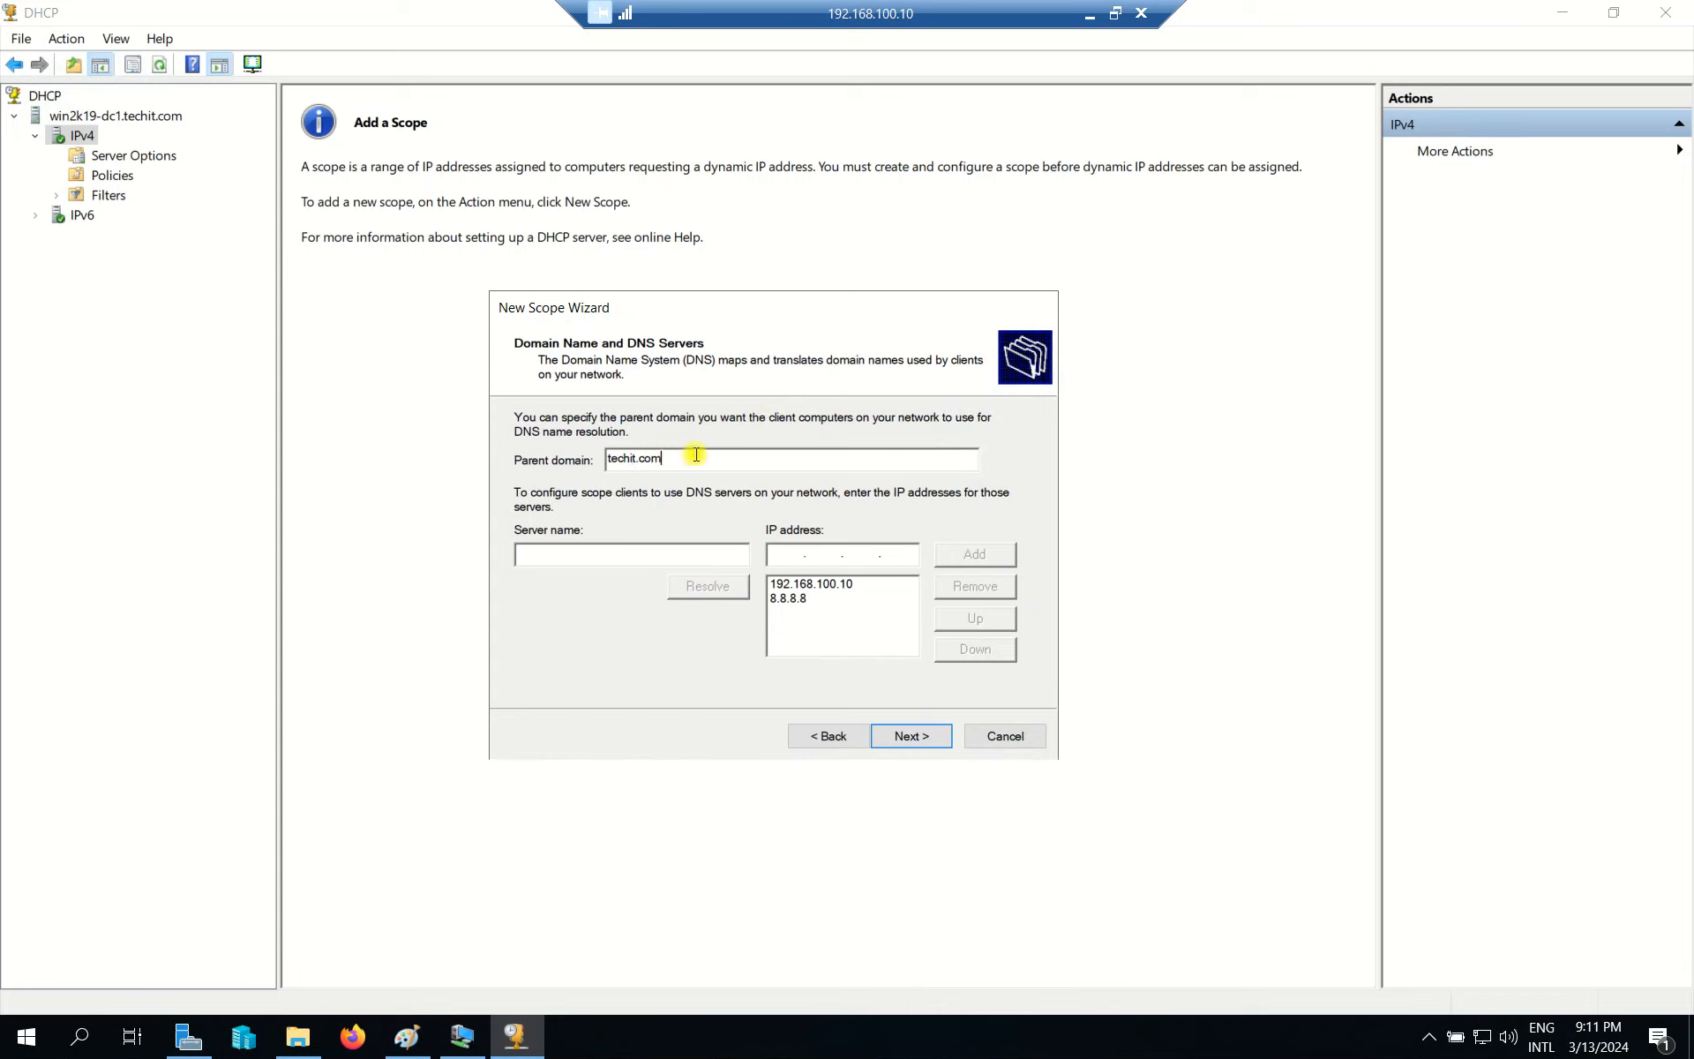
# Check the parent domain and DNS server entries, keep techit.com with 192.168.100.10 and 8.8.8.8, and continue to the WINS settings
pyautogui.click(610, 459)
pyautogui.click(821, 584)
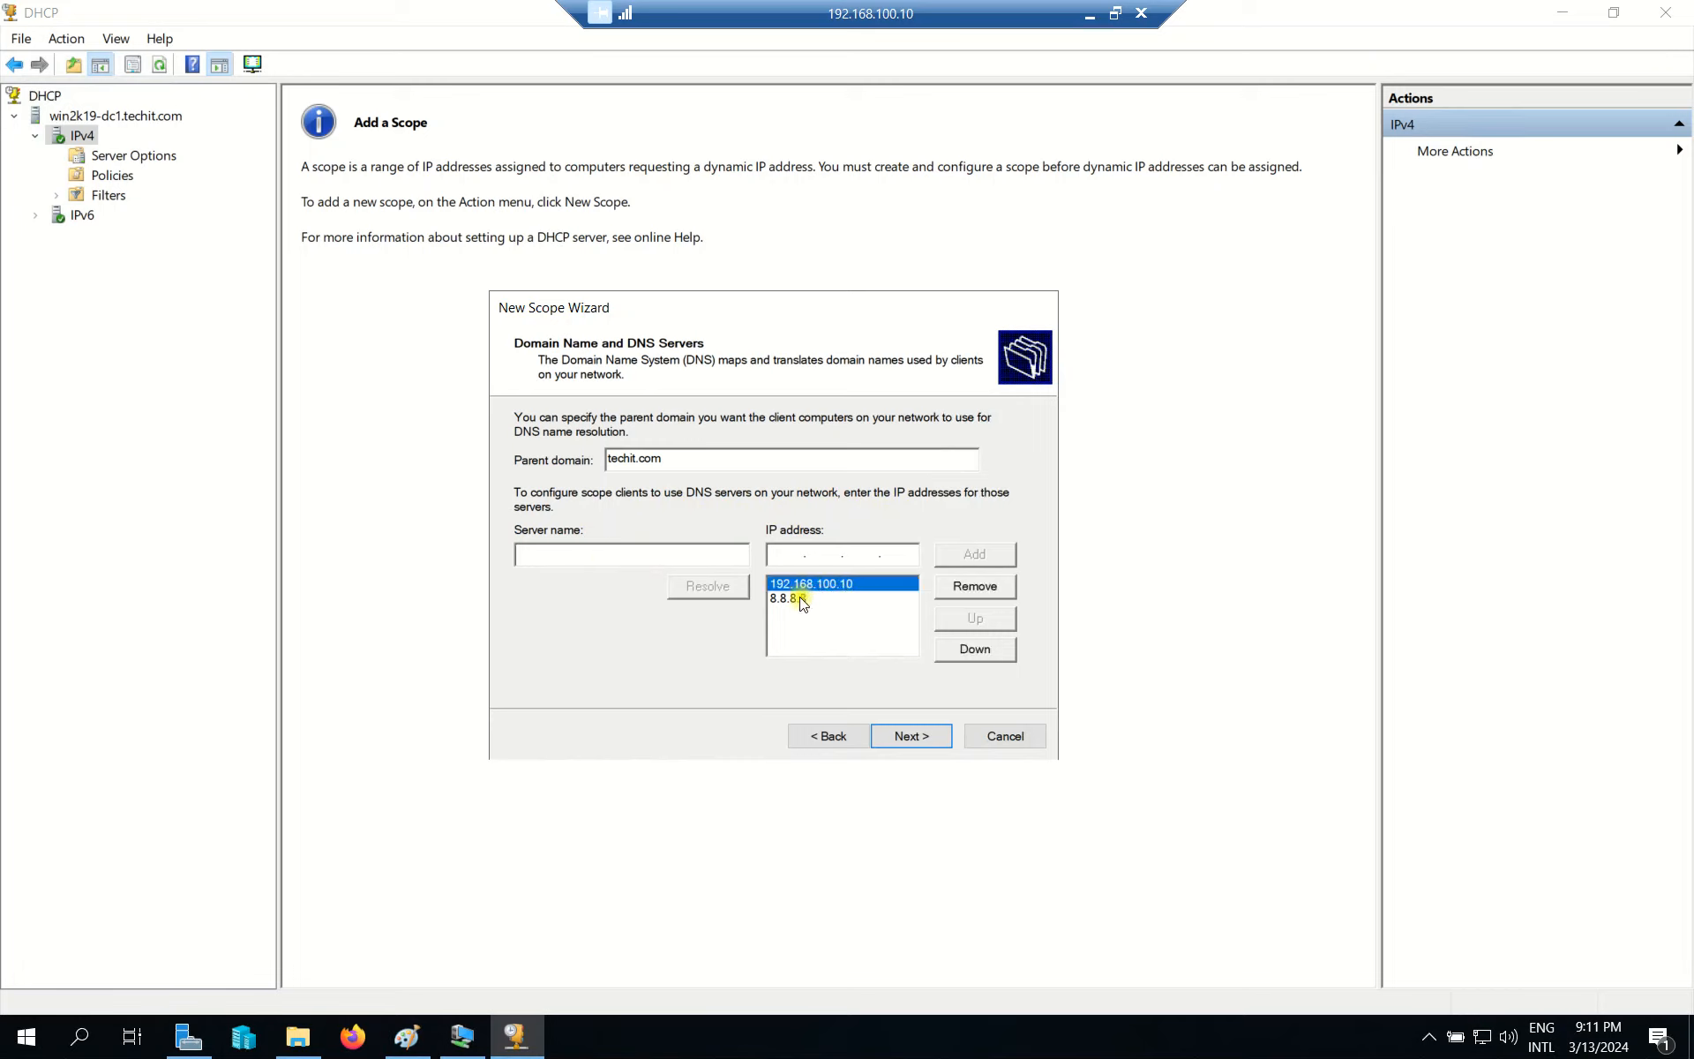
pyautogui.click(822, 599)
pyautogui.click(835, 582)
pyautogui.click(796, 602)
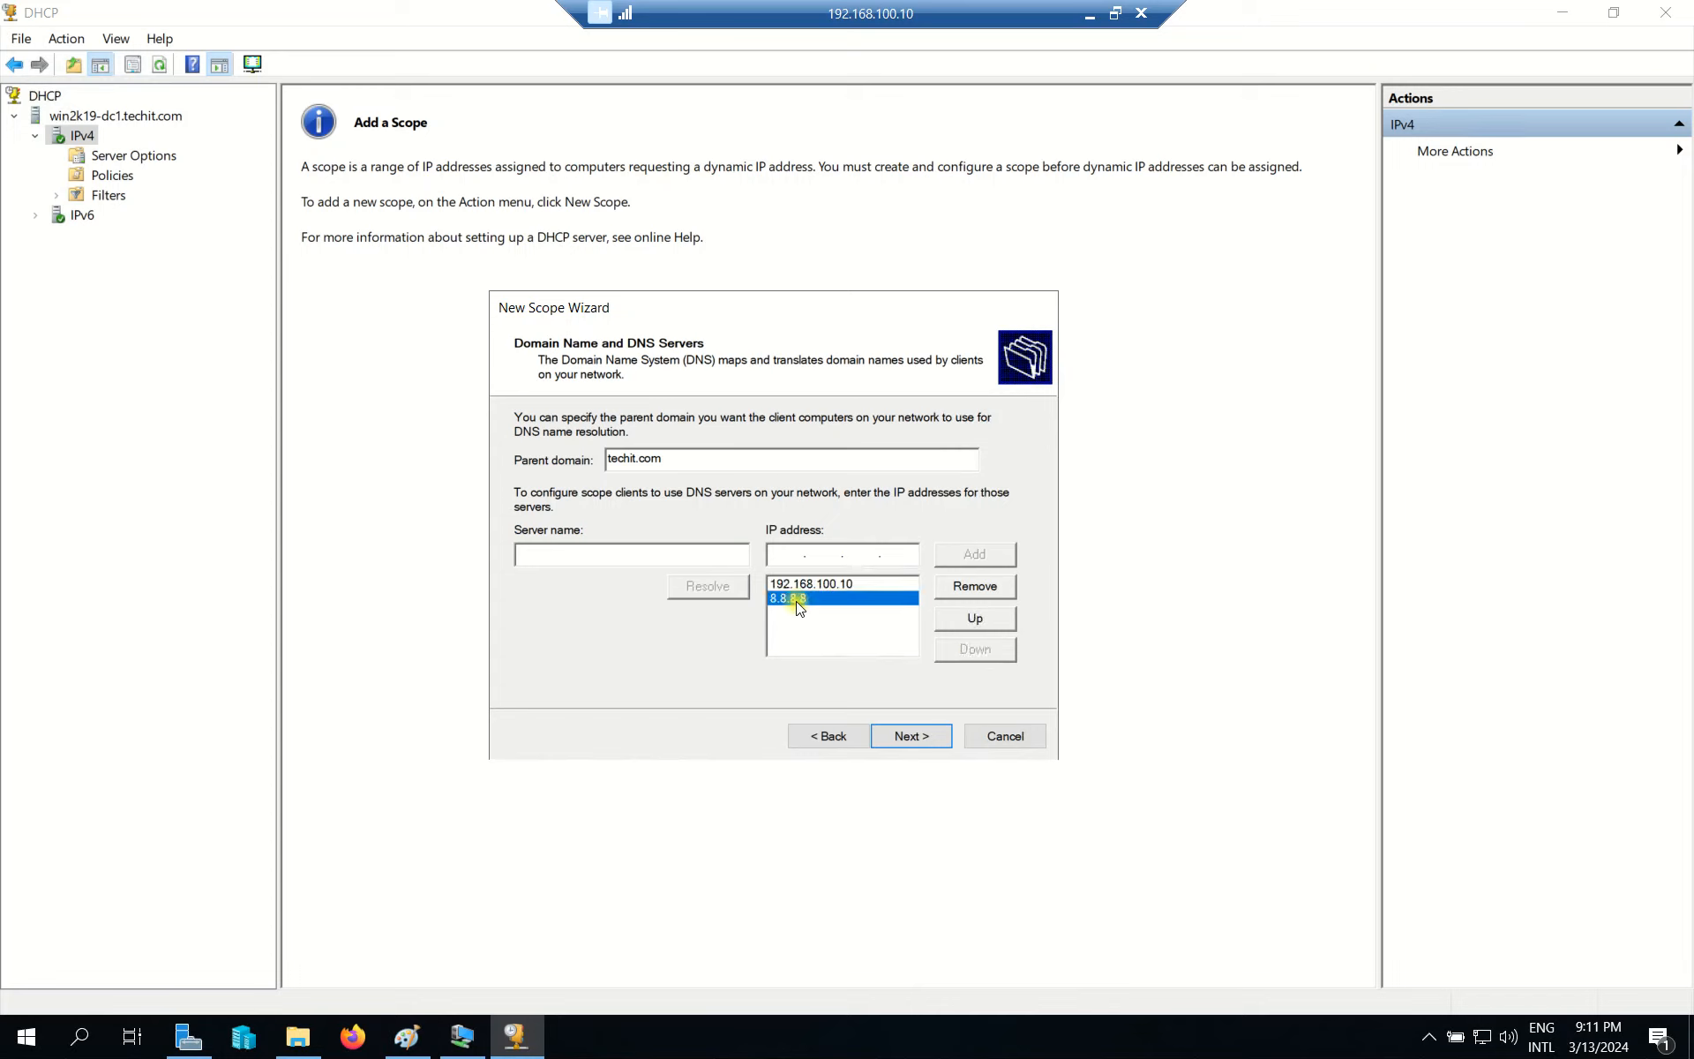
pyautogui.click(664, 555)
pyautogui.click(792, 556)
pyautogui.click(935, 738)
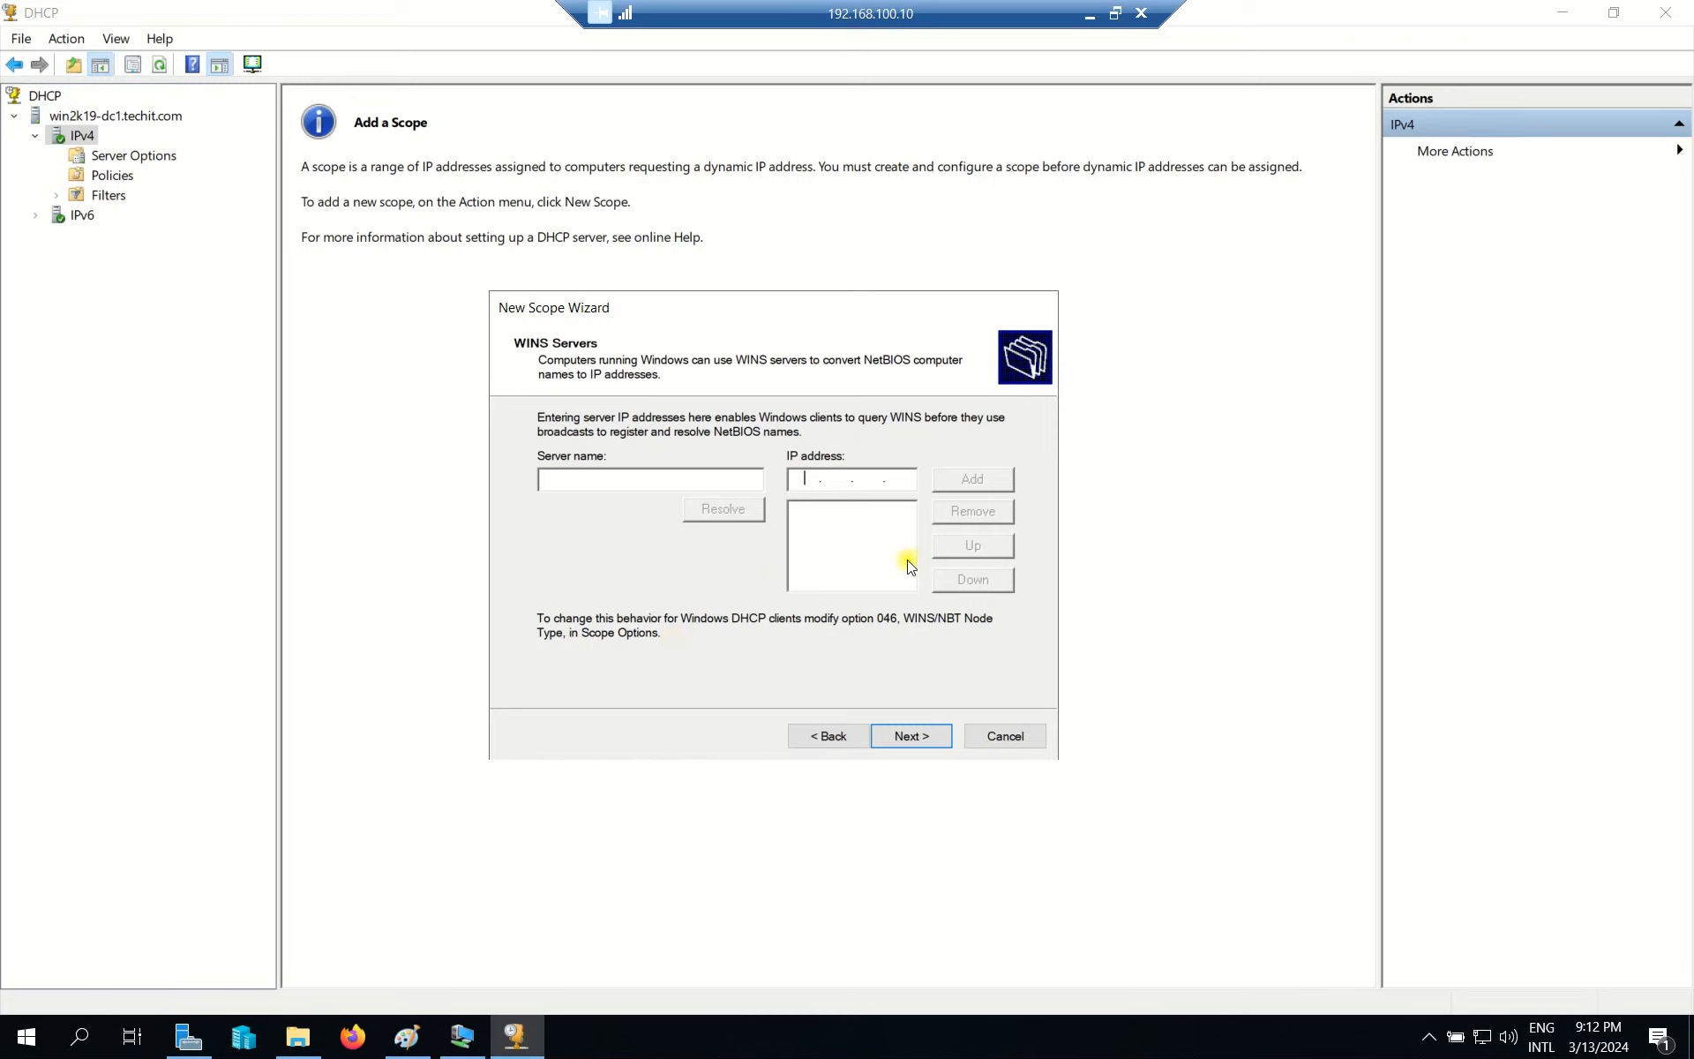
# Leave the WINS servers empty, choose to activate the scope now, and finish creating it
pyautogui.click(902, 736)
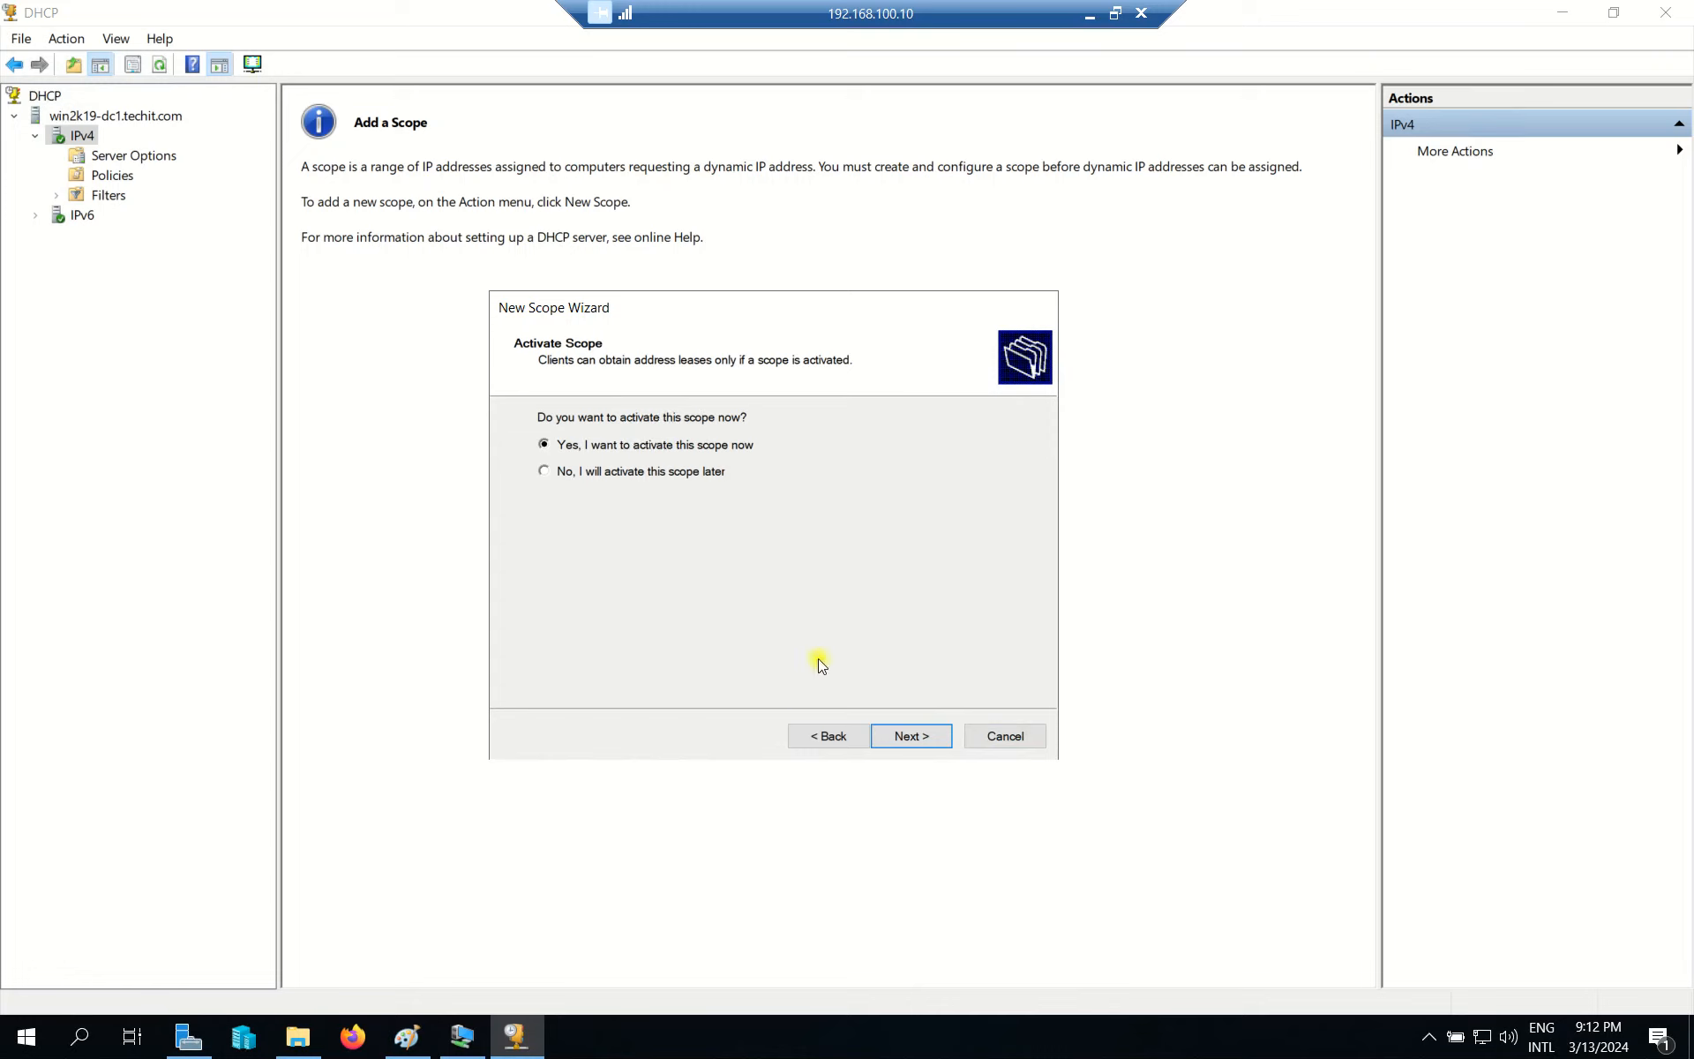
pyautogui.click(909, 736)
pyautogui.click(909, 733)
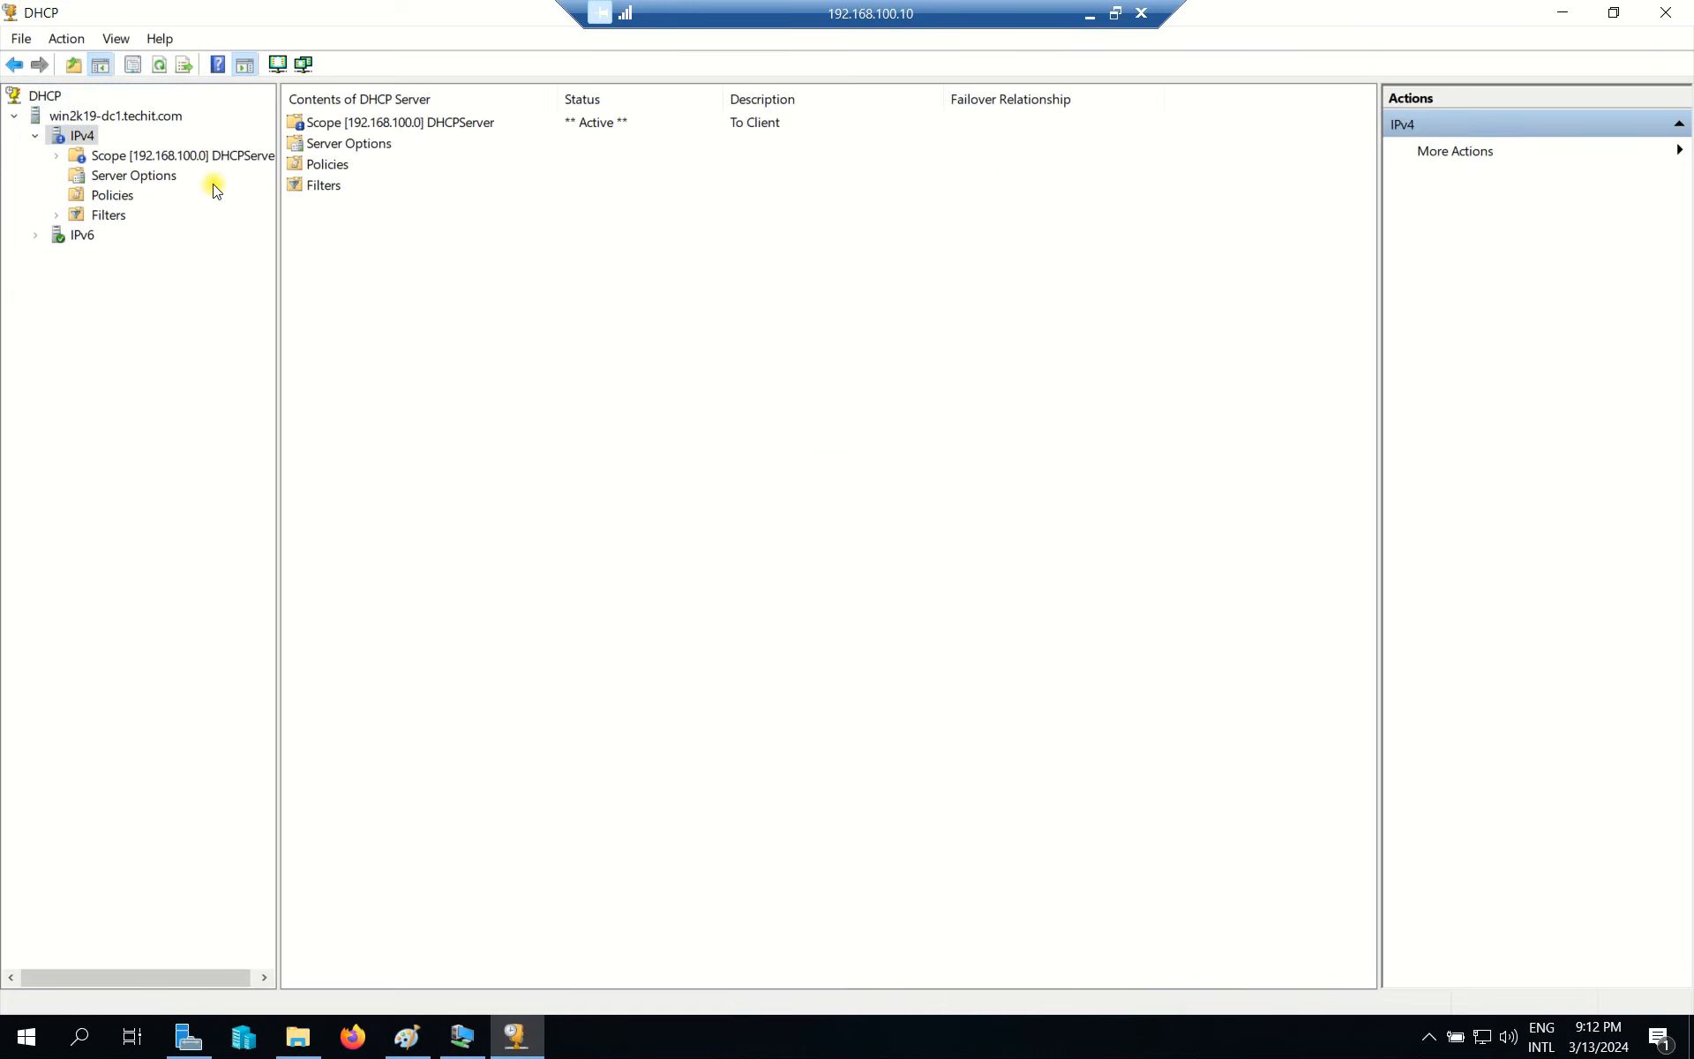
# Expand the new DHCPServer scope and examine the distribution range and the excluded address in its address pool
pyautogui.doubleClick(163, 155)
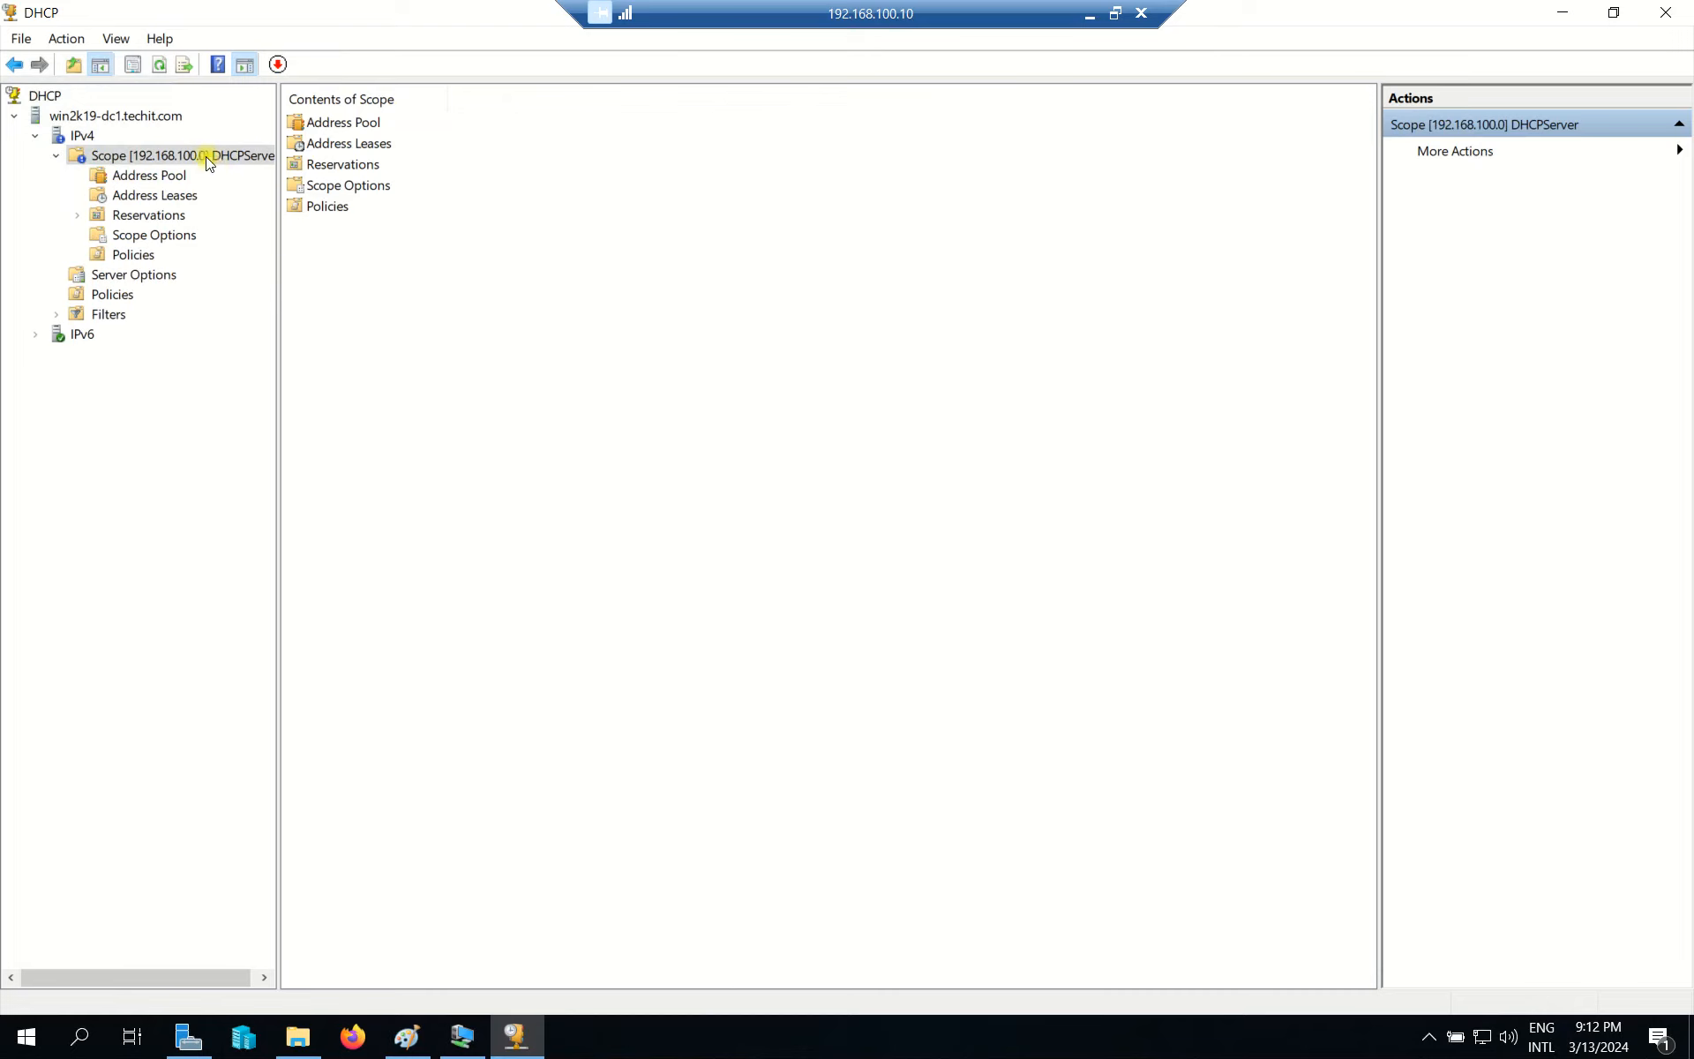
pyautogui.click(172, 155)
pyautogui.click(182, 177)
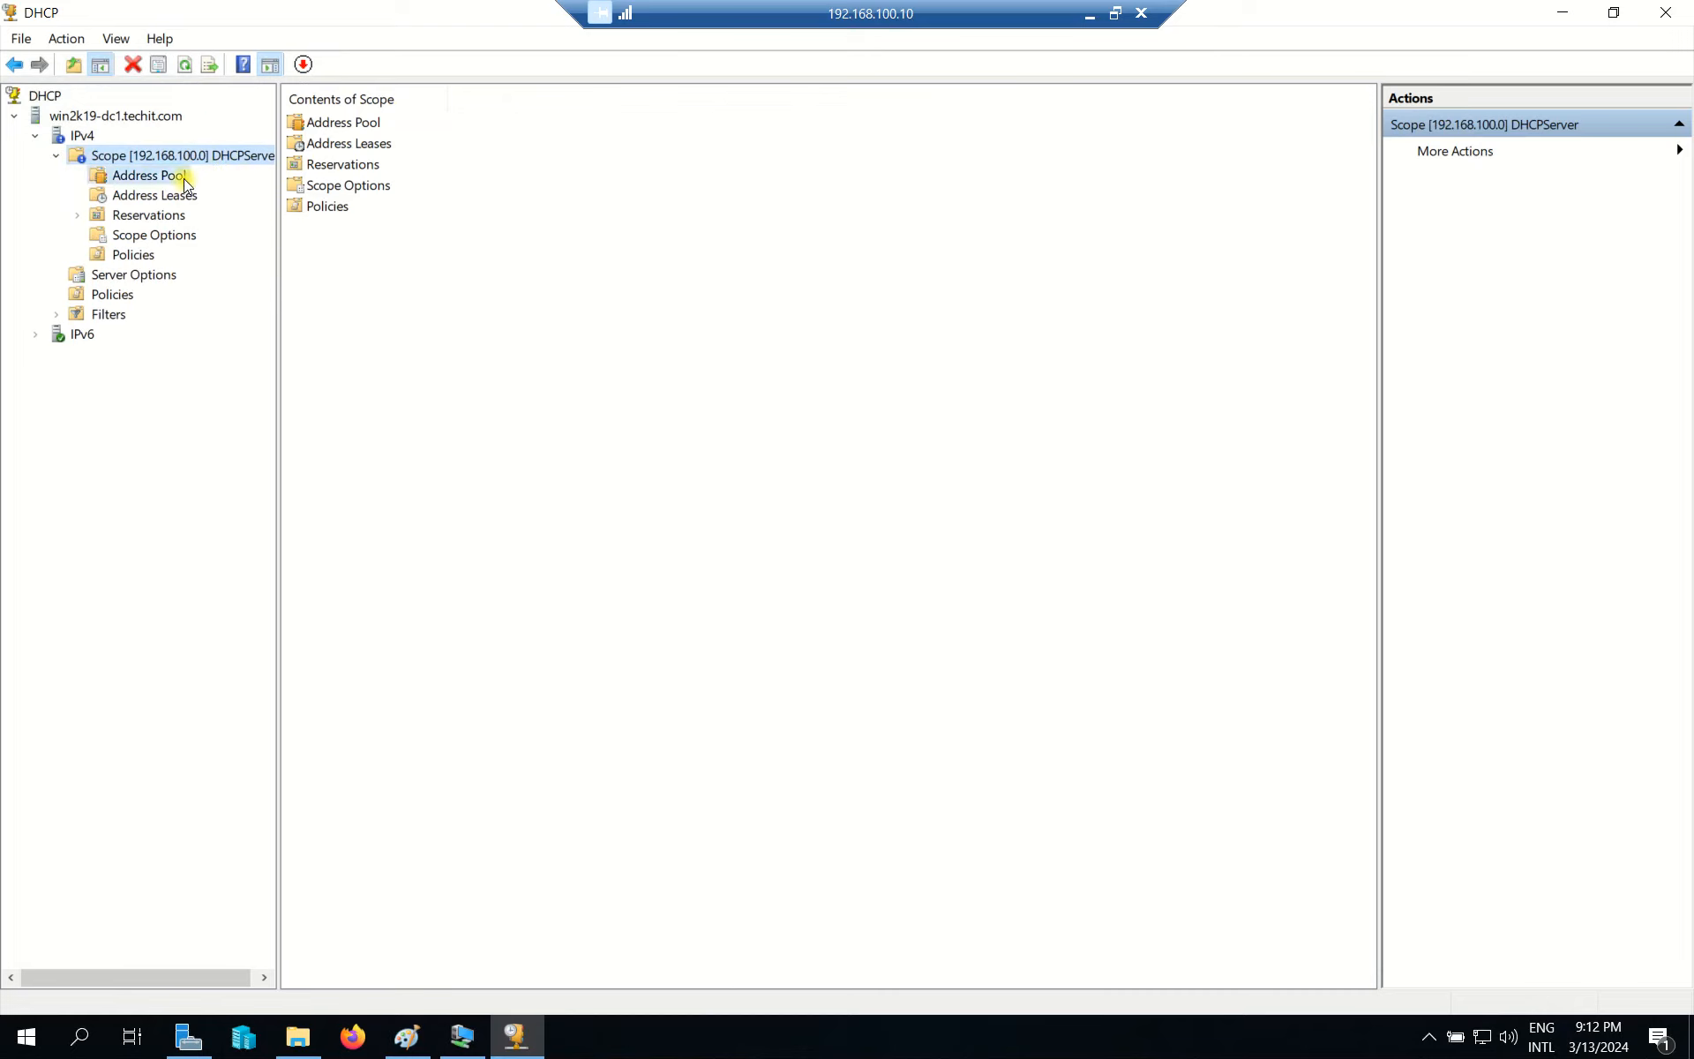
pyautogui.click(446, 126)
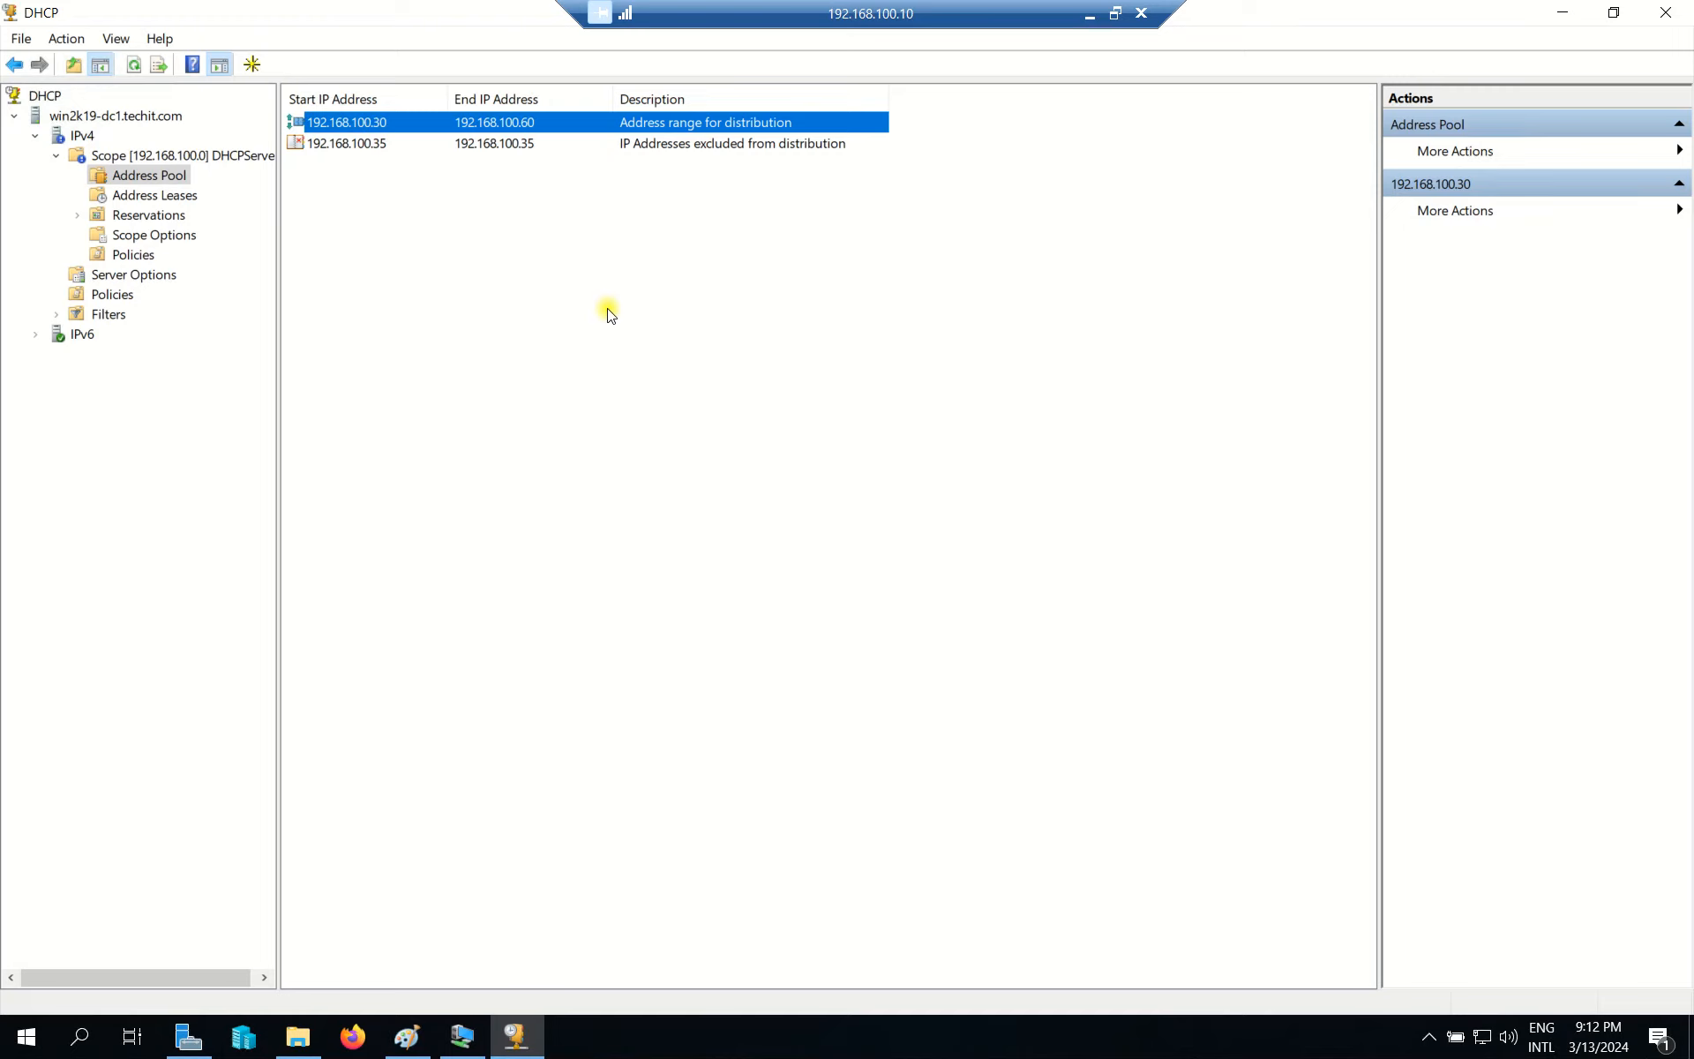
pyautogui.click(685, 150)
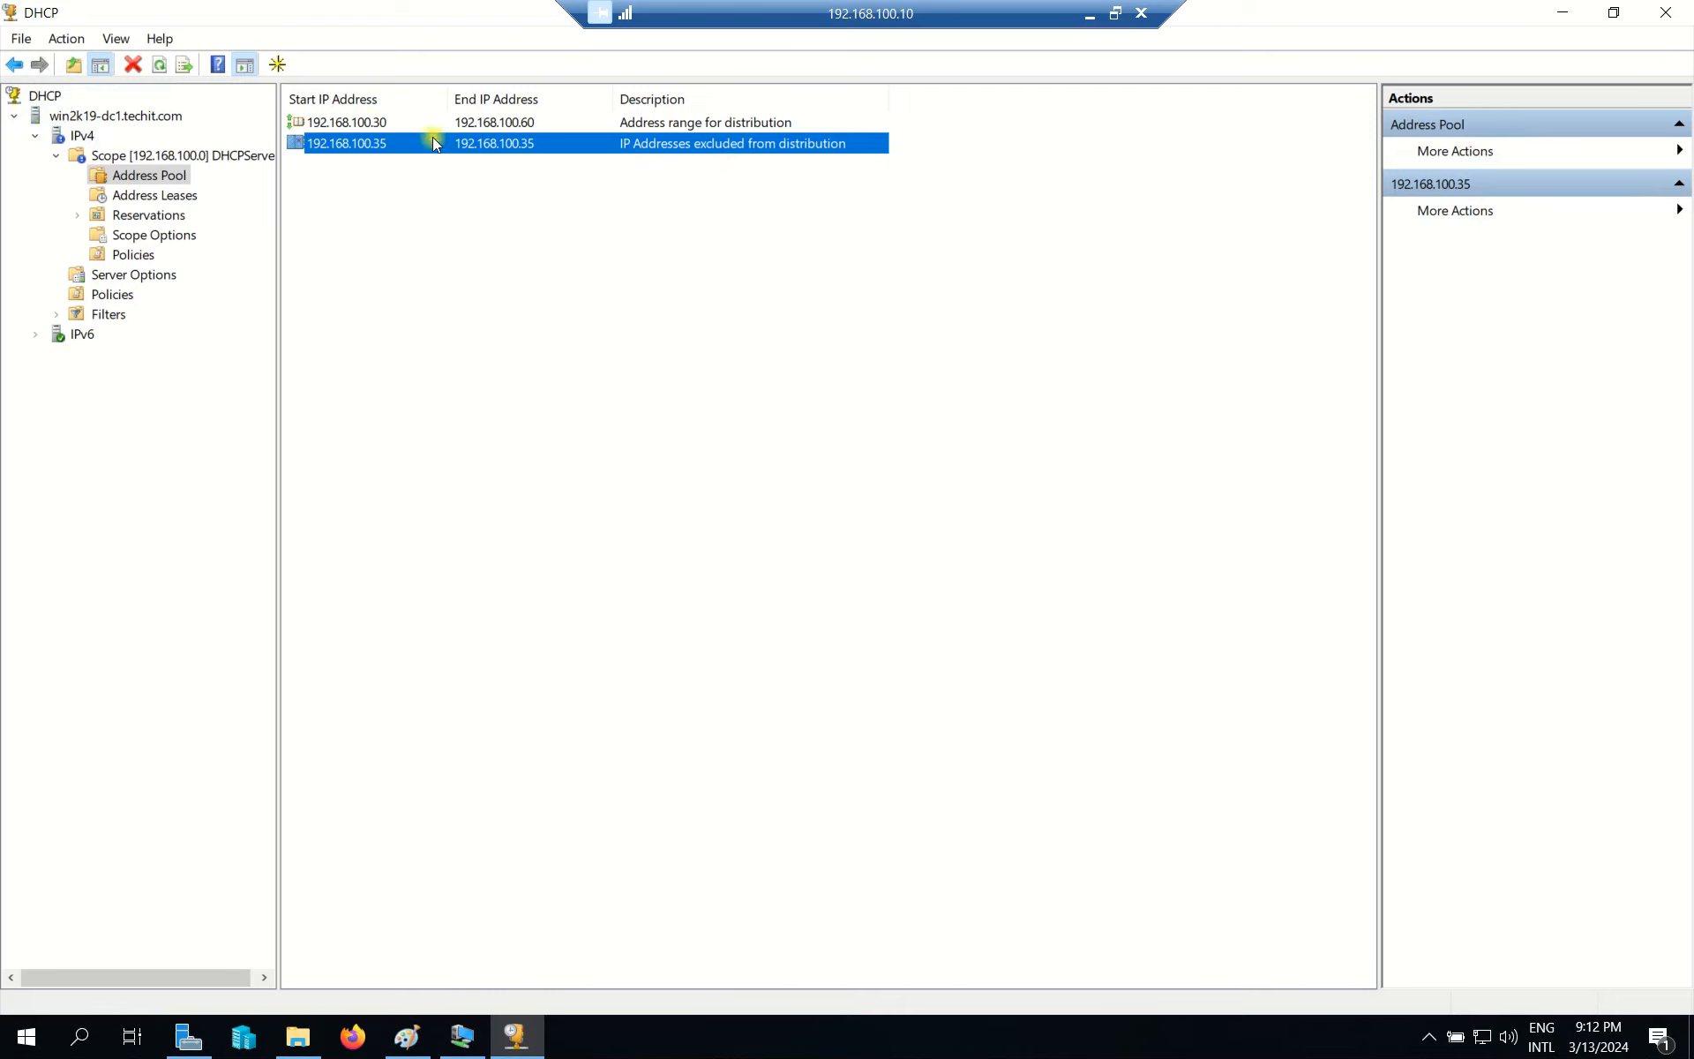
pyautogui.click(466, 126)
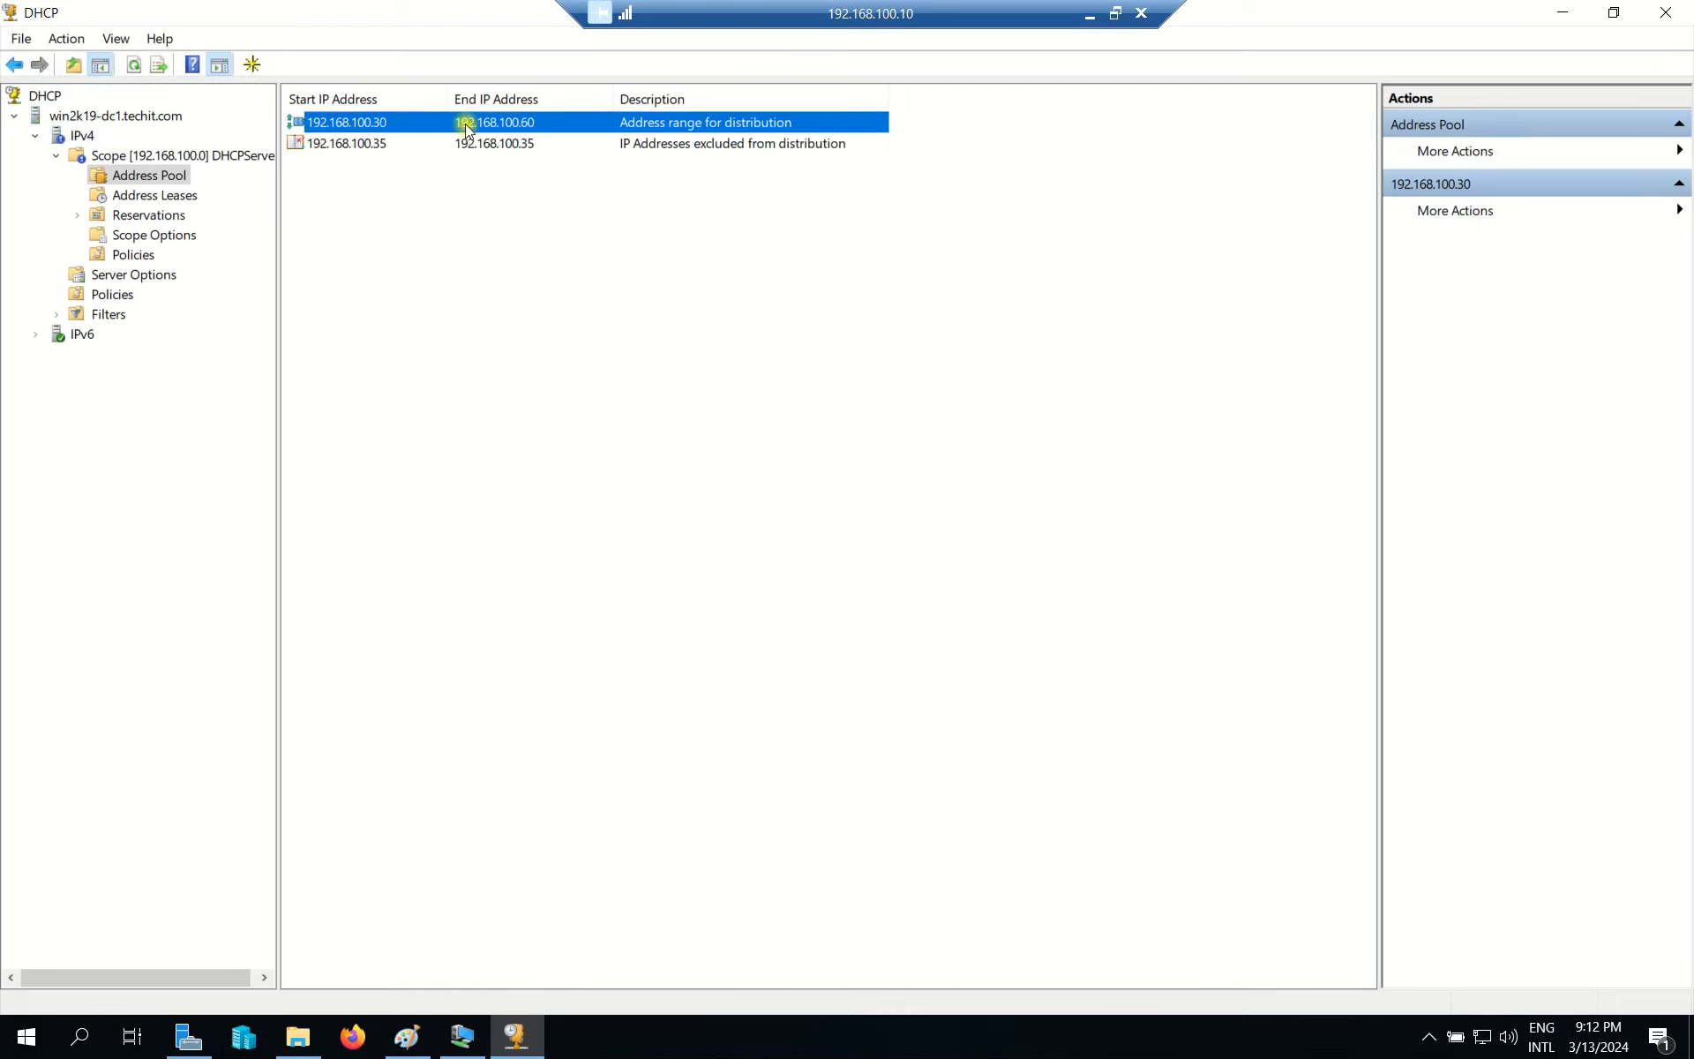
pyautogui.click(379, 143)
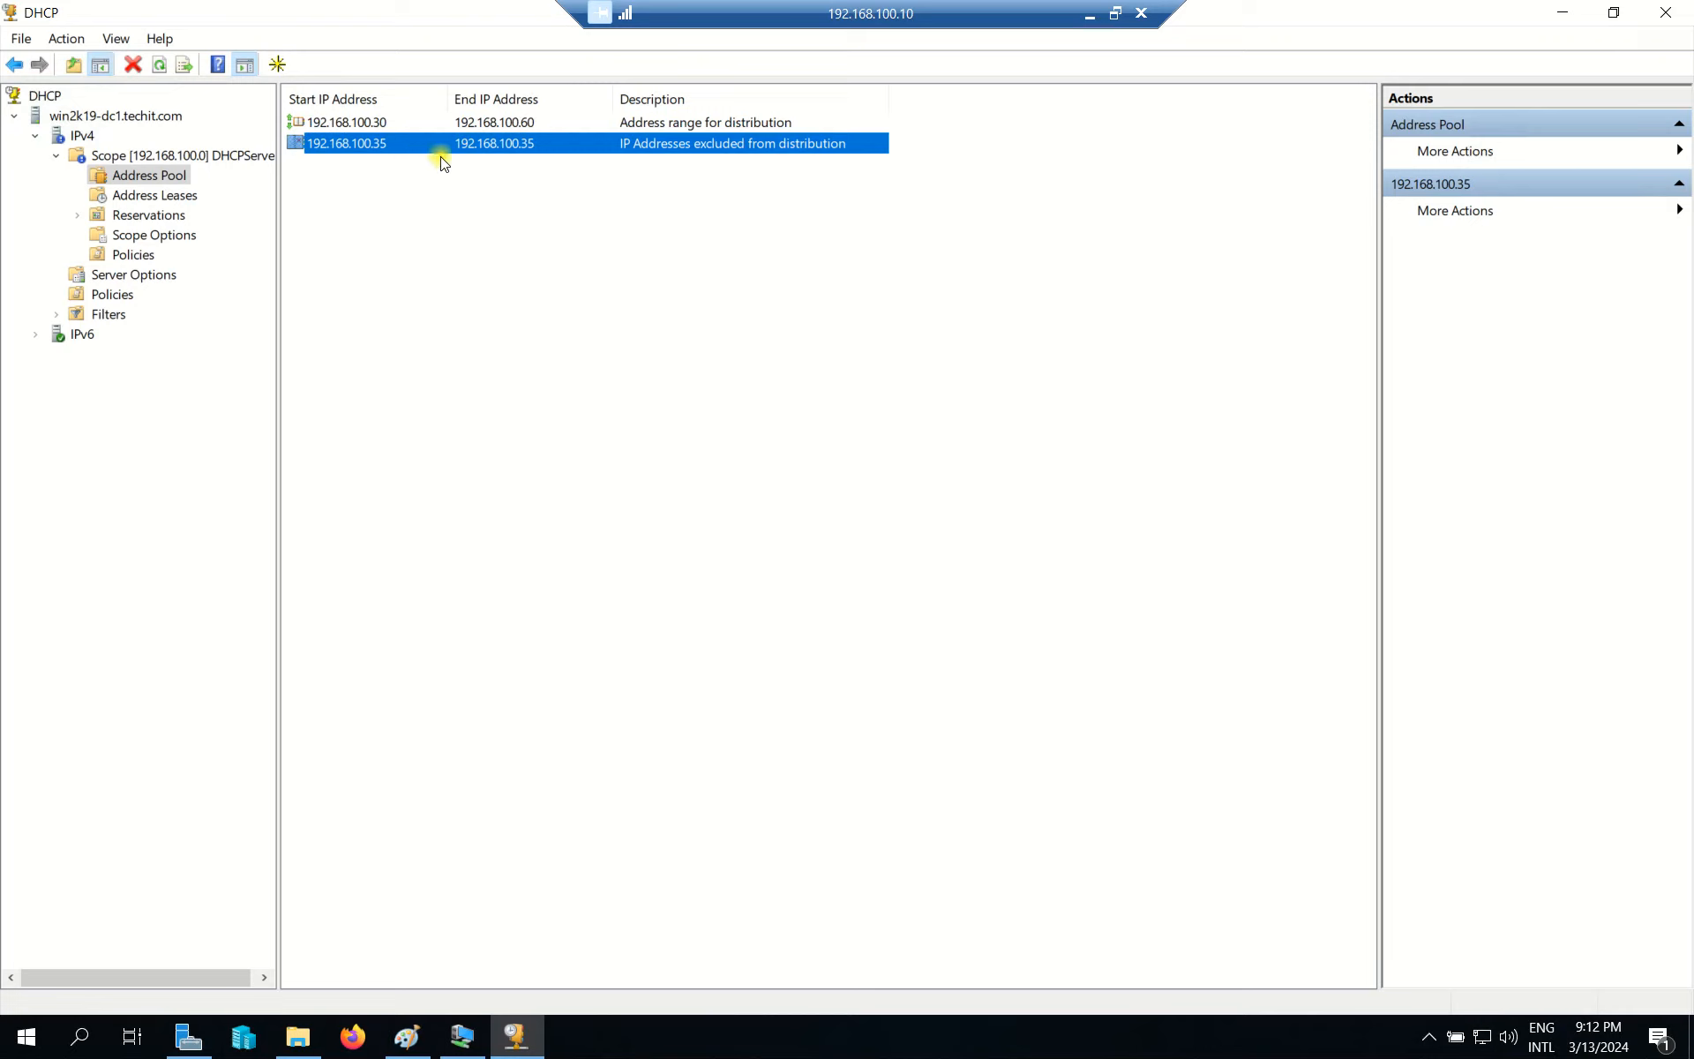
# Examine the scope's address leases, reservations and scope options
pyautogui.click(152, 199)
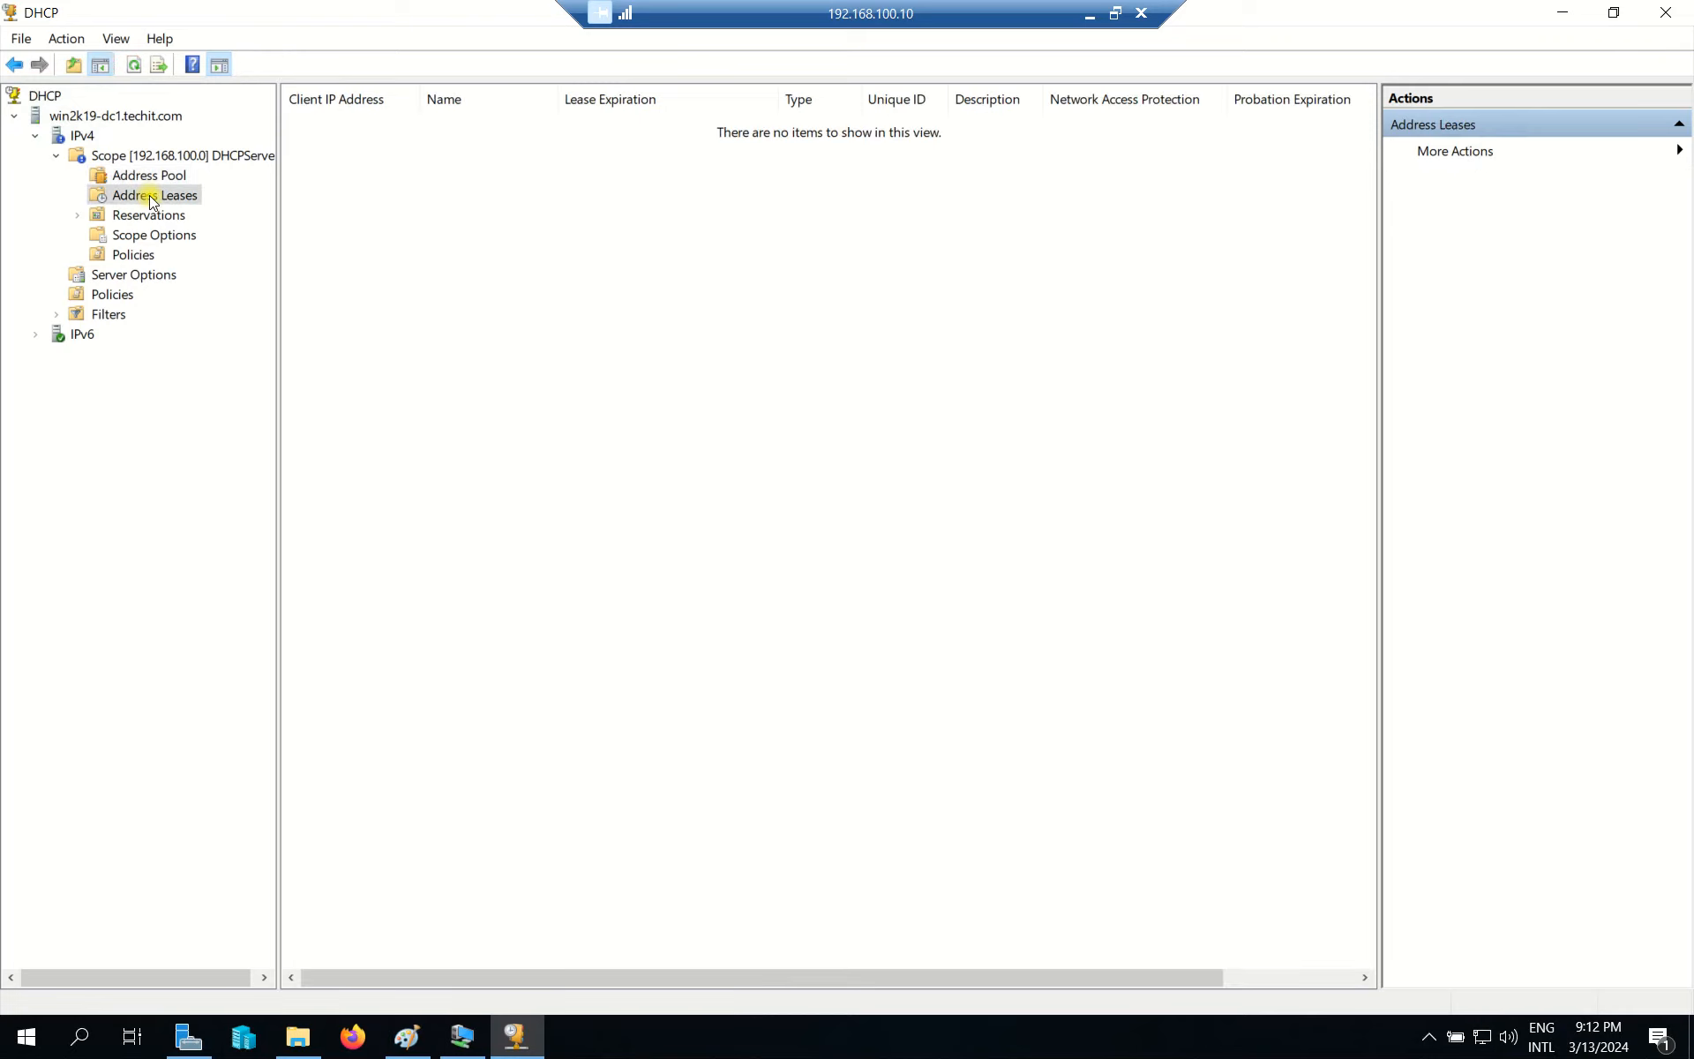
pyautogui.click(156, 216)
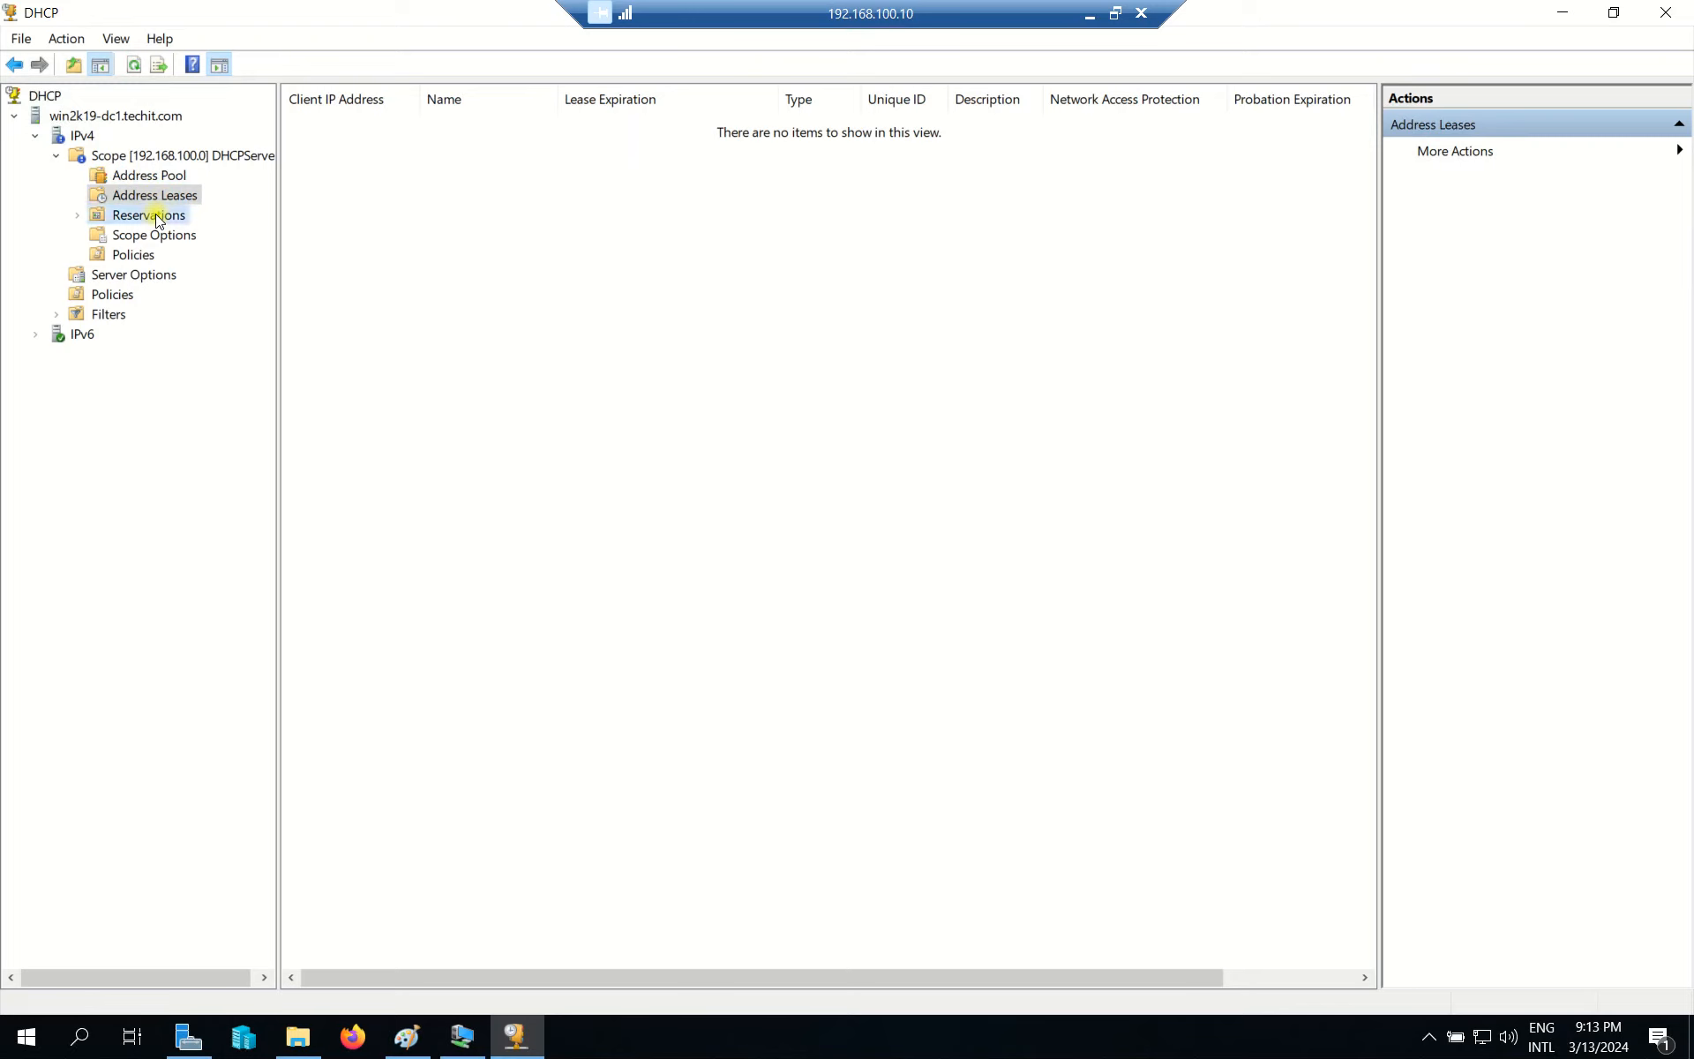
pyautogui.click(162, 198)
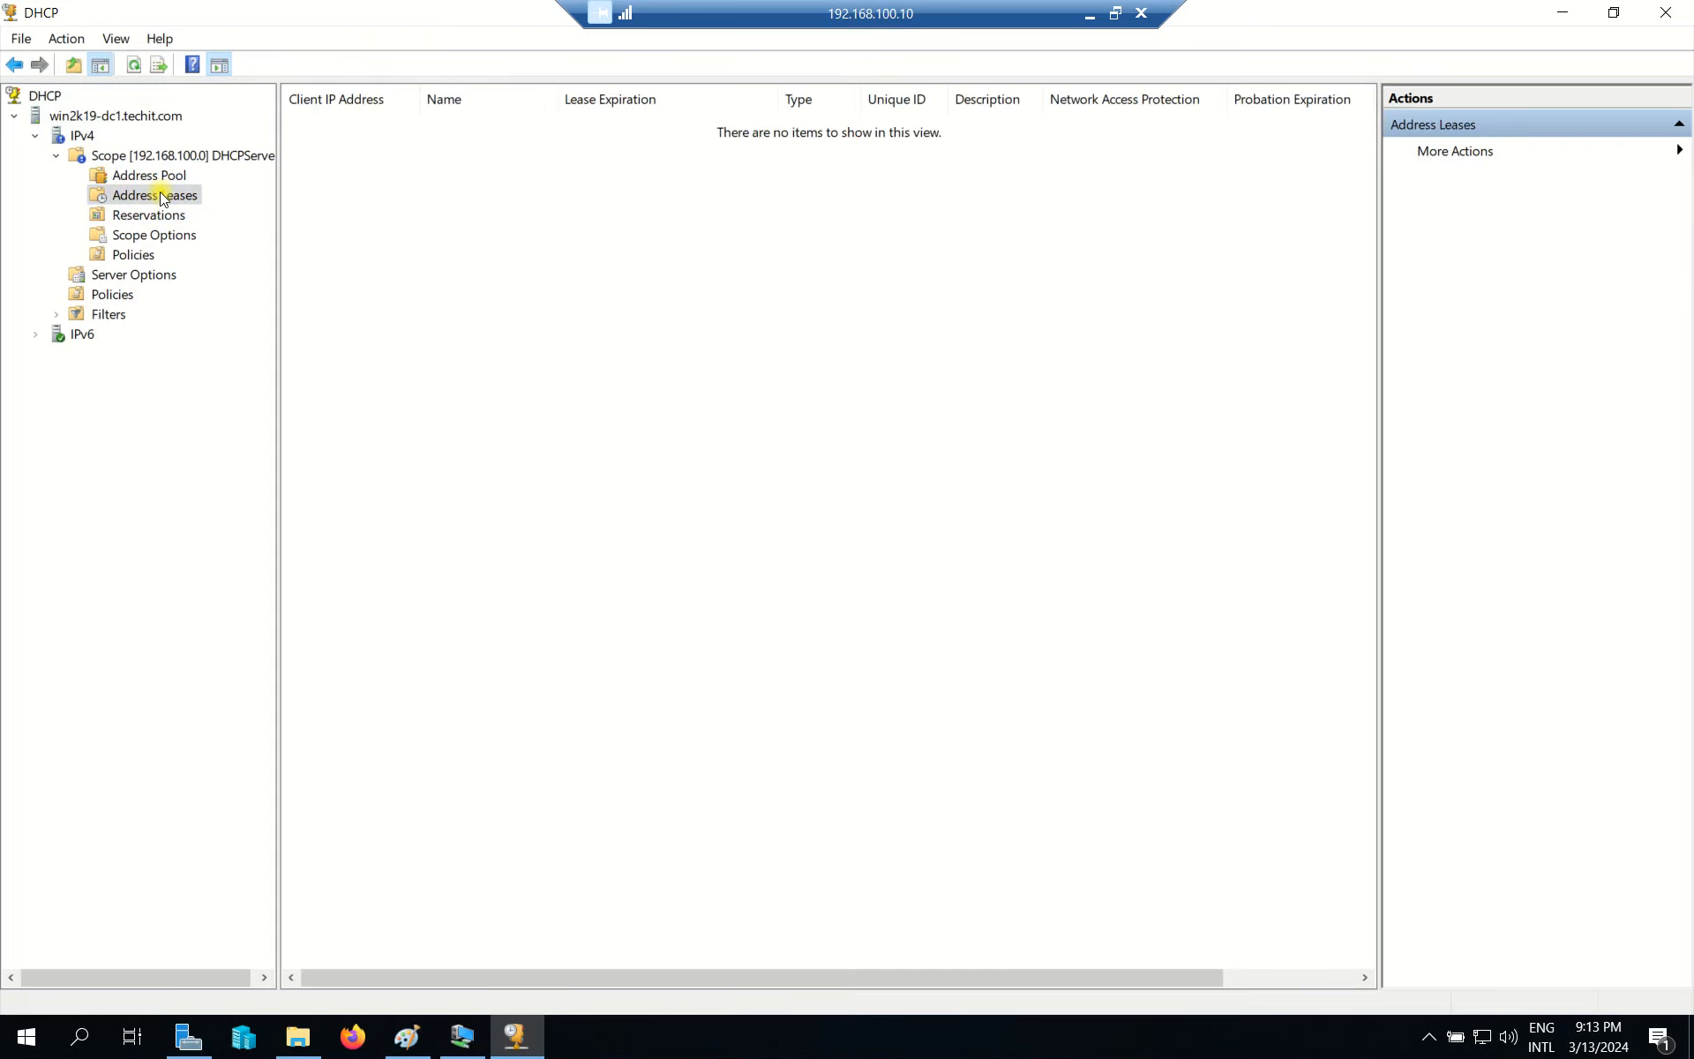
pyautogui.click(157, 216)
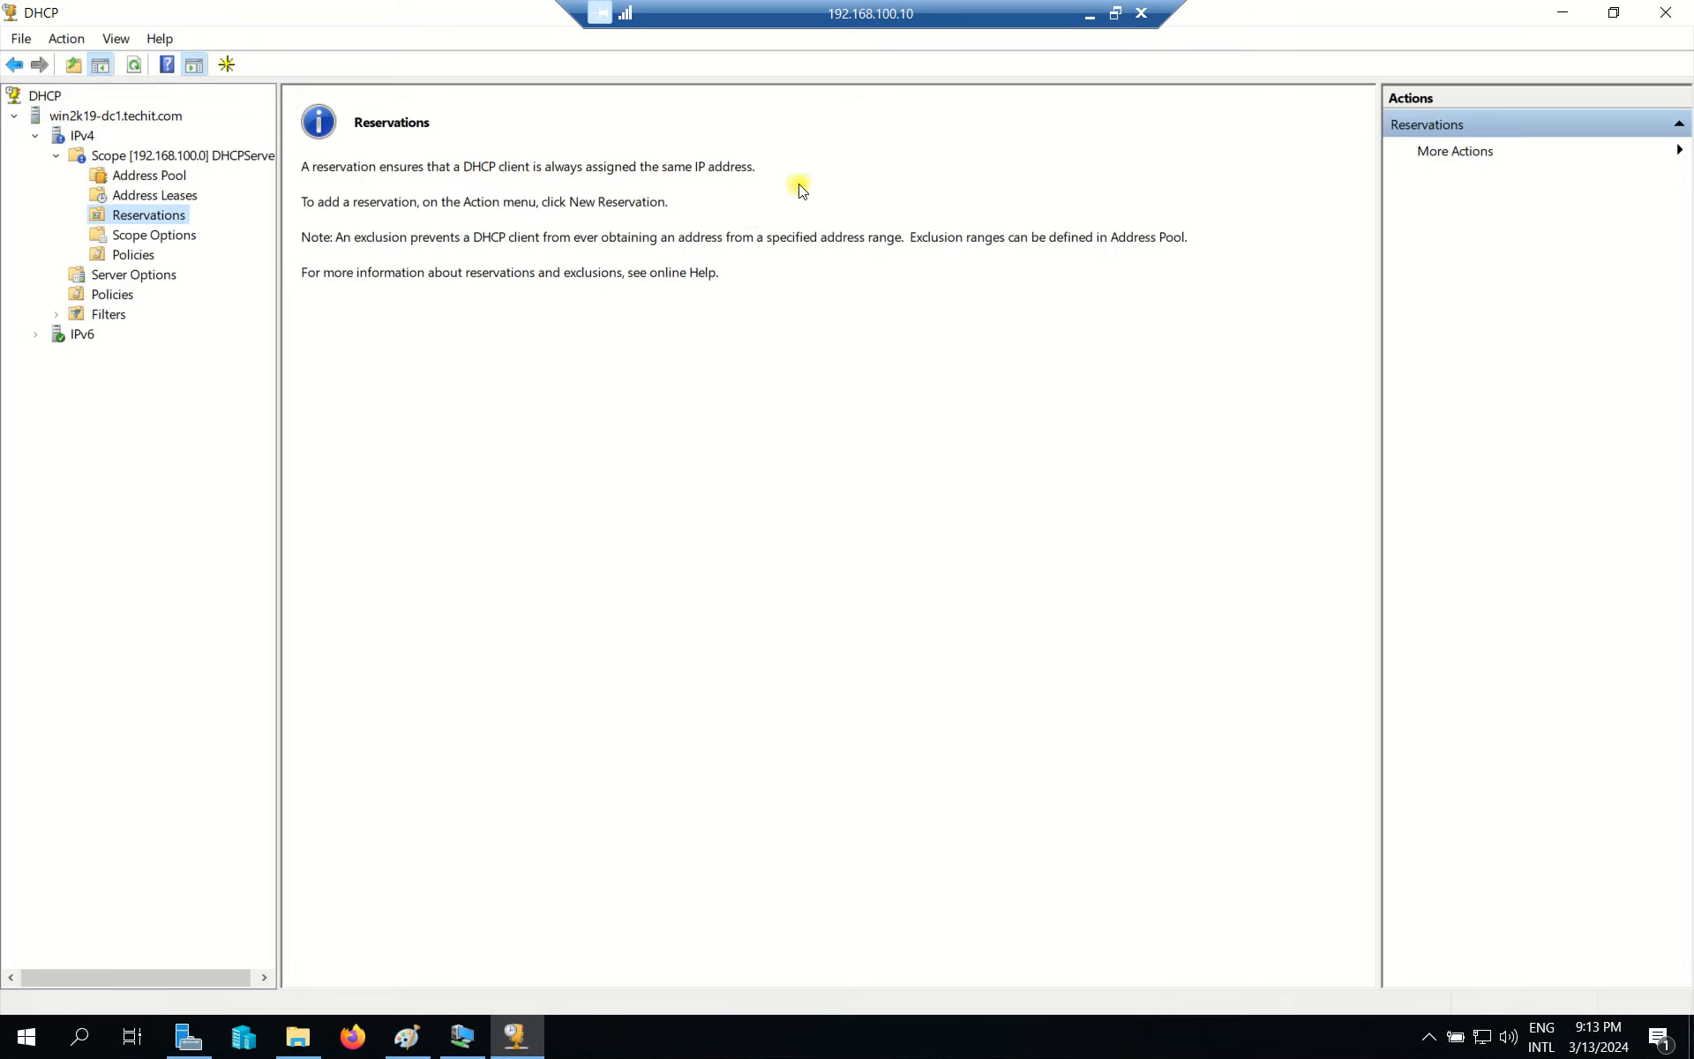
pyautogui.click(181, 198)
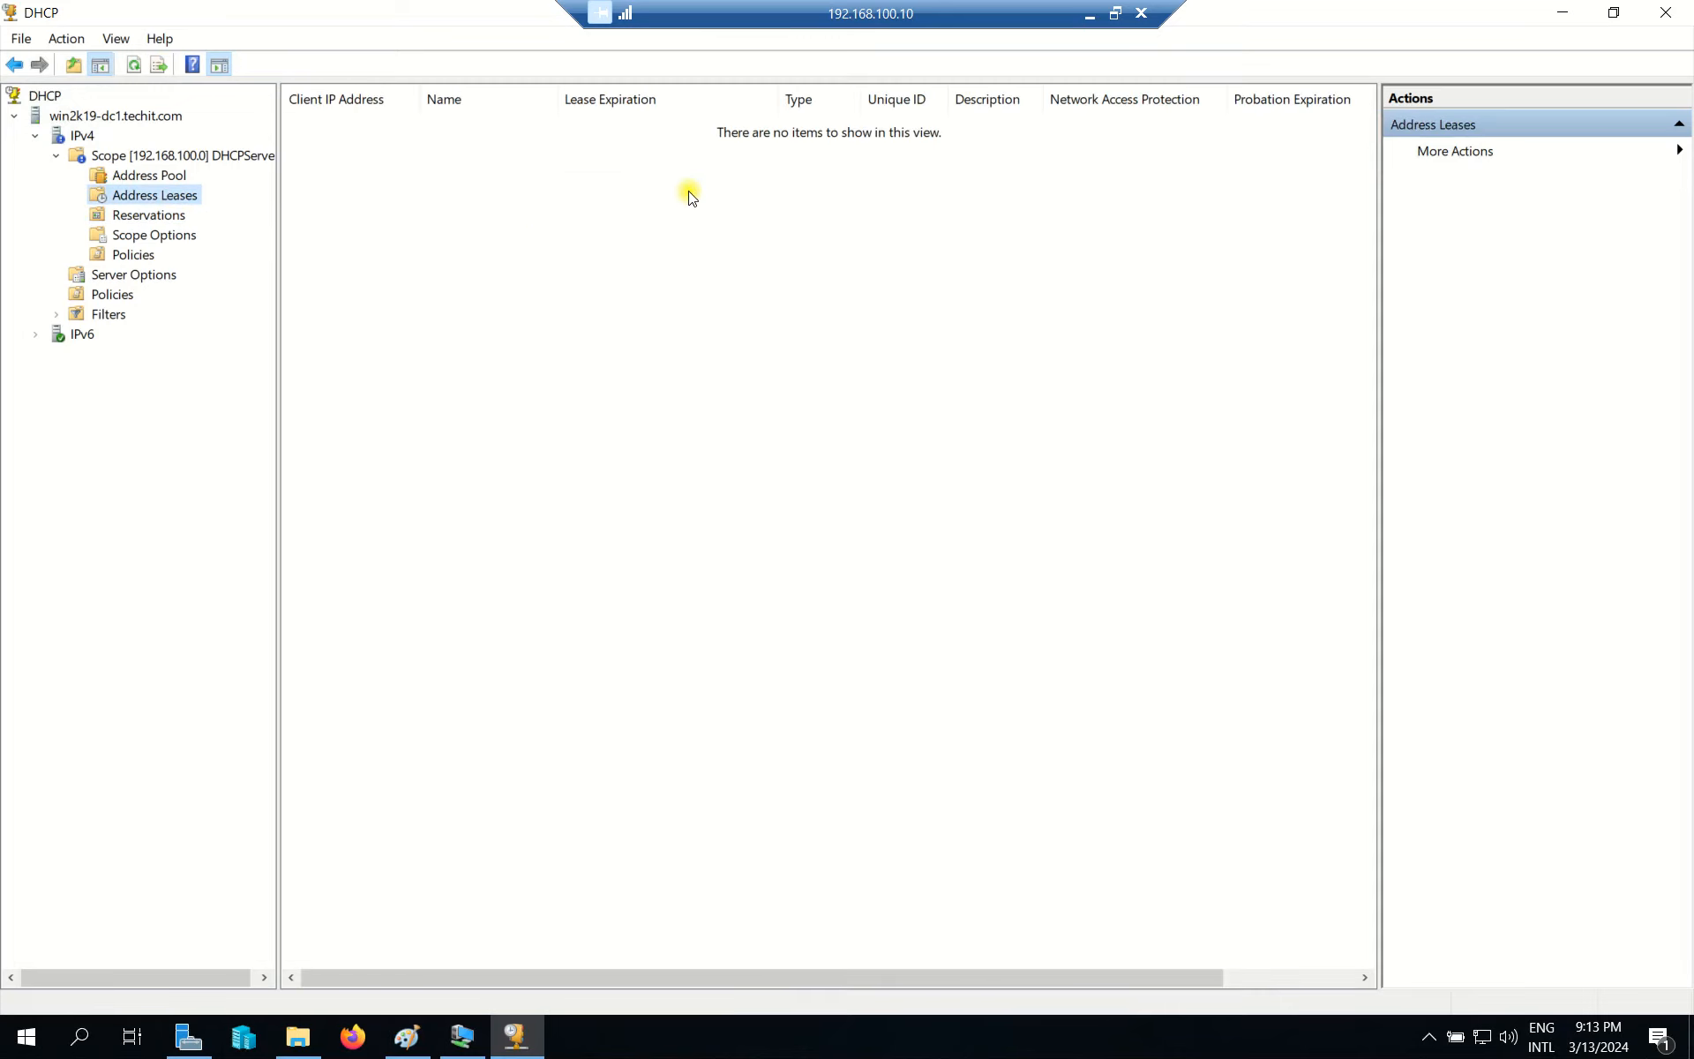
pyautogui.click(168, 215)
pyautogui.click(169, 234)
pyautogui.click(176, 214)
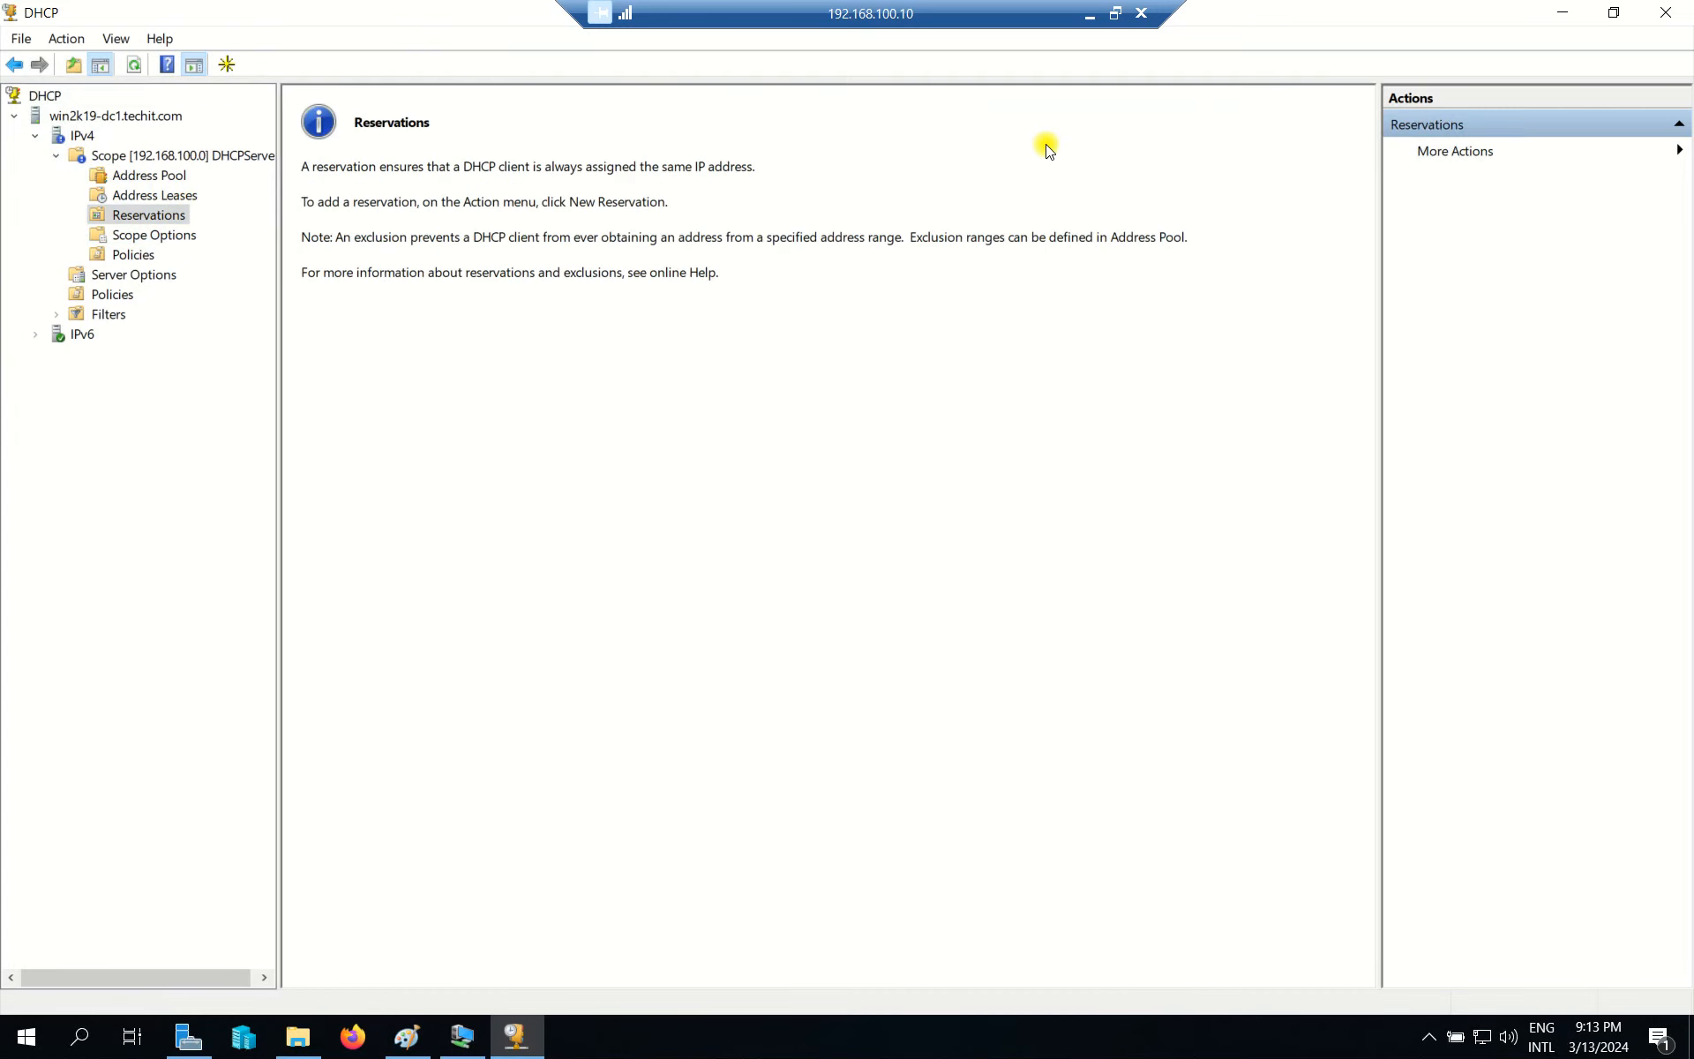
# Clear the server desktop by minimizing DHCP and Server Manager and closing Hyper-V Manager
pyautogui.click(1562, 13)
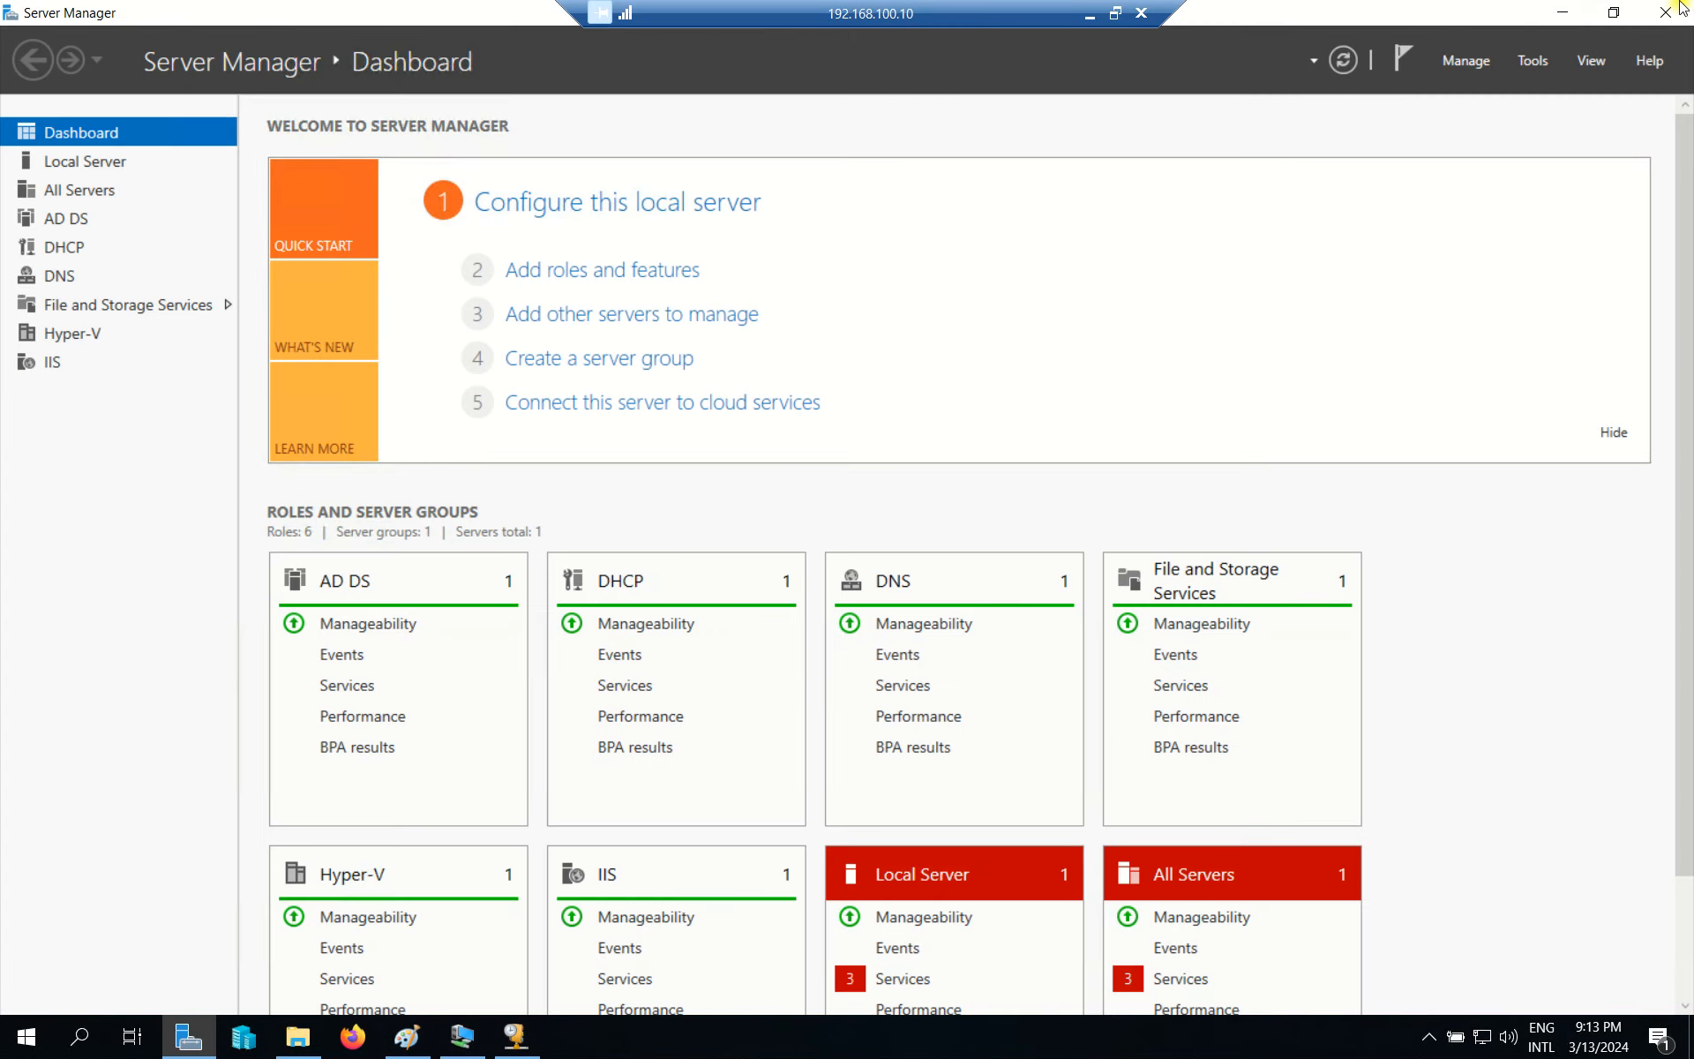
pyautogui.click(1562, 12)
pyautogui.rightClick(483, 320)
pyautogui.click(554, 389)
pyautogui.rightClick(737, 257)
pyautogui.click(799, 326)
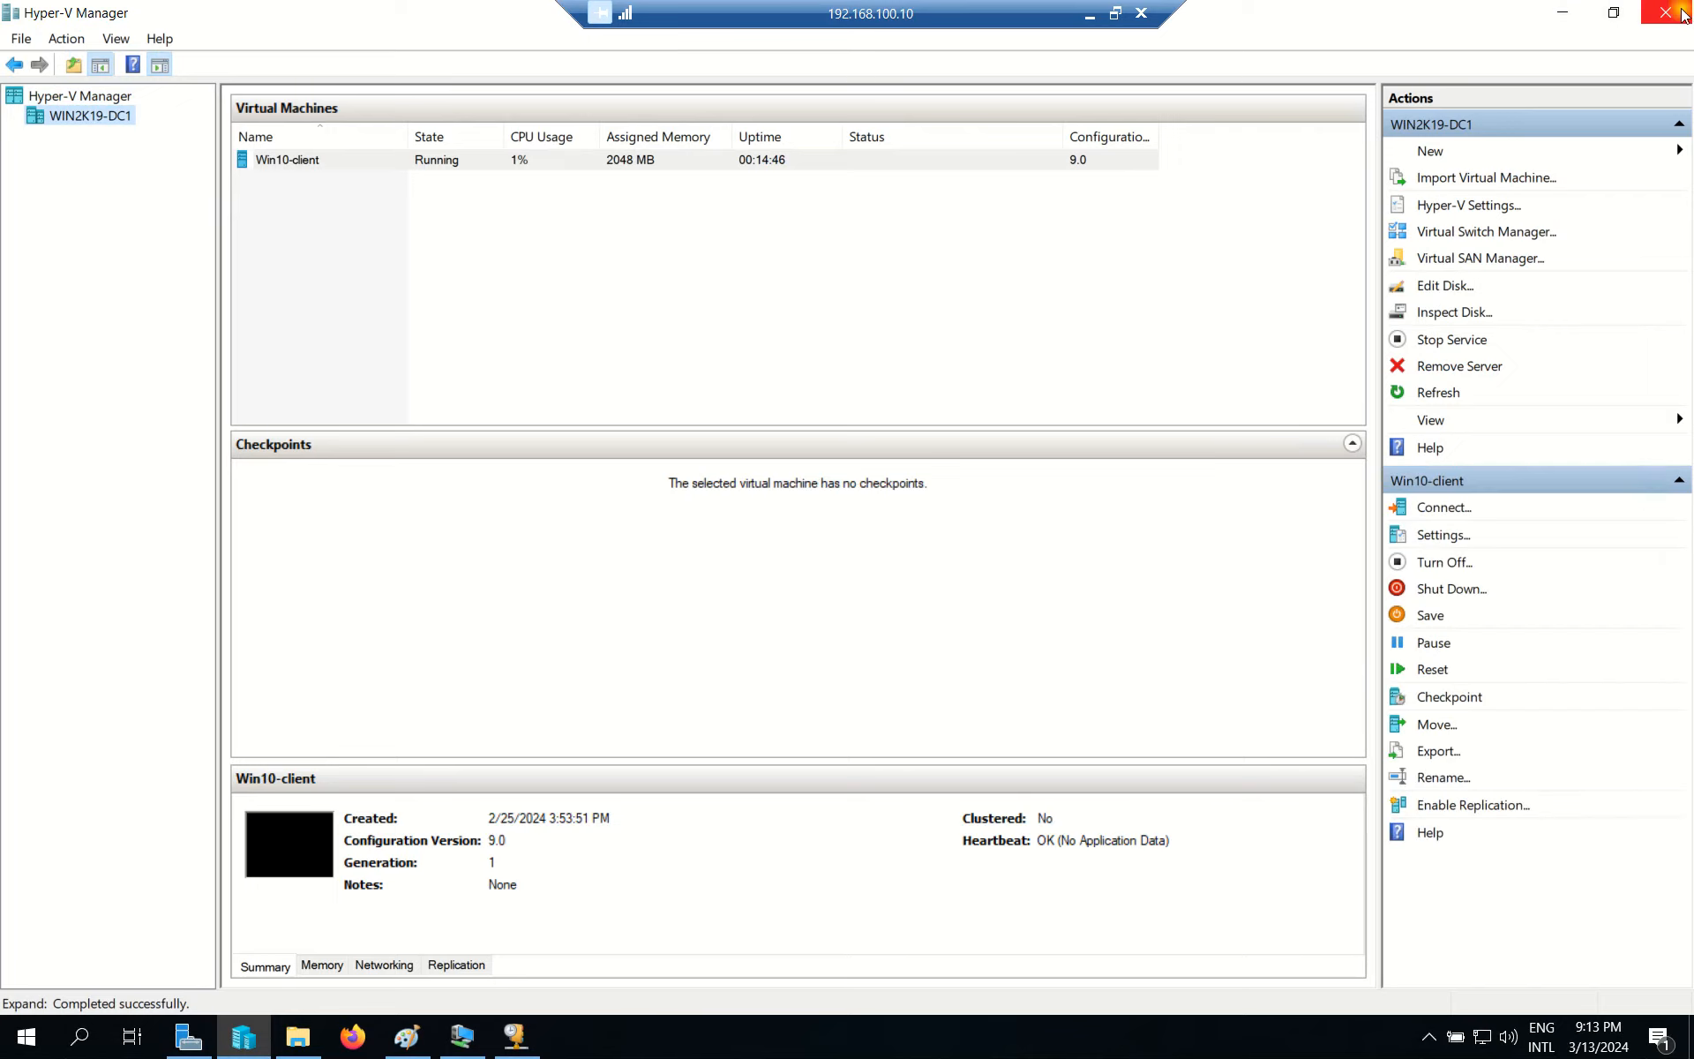
pyautogui.click(1675, 11)
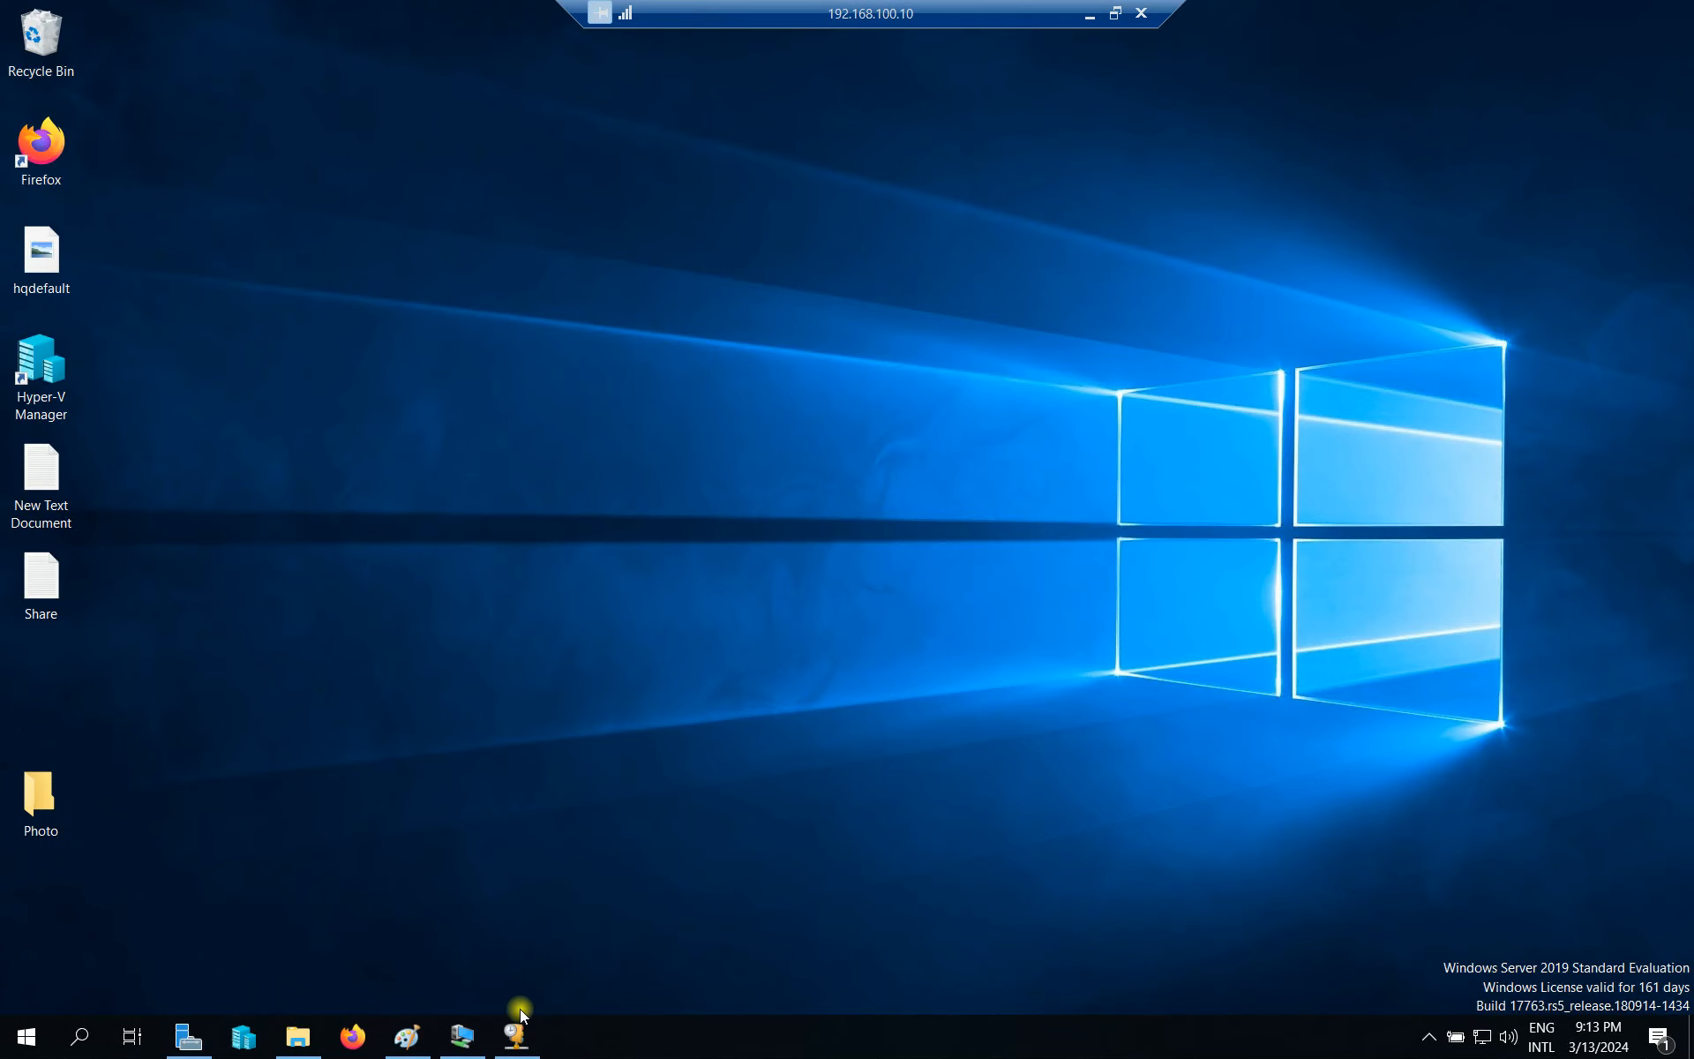
# Switch to the Win10-client virtual machine and sign in to the listed account by entering its password
pyautogui.click(468, 1034)
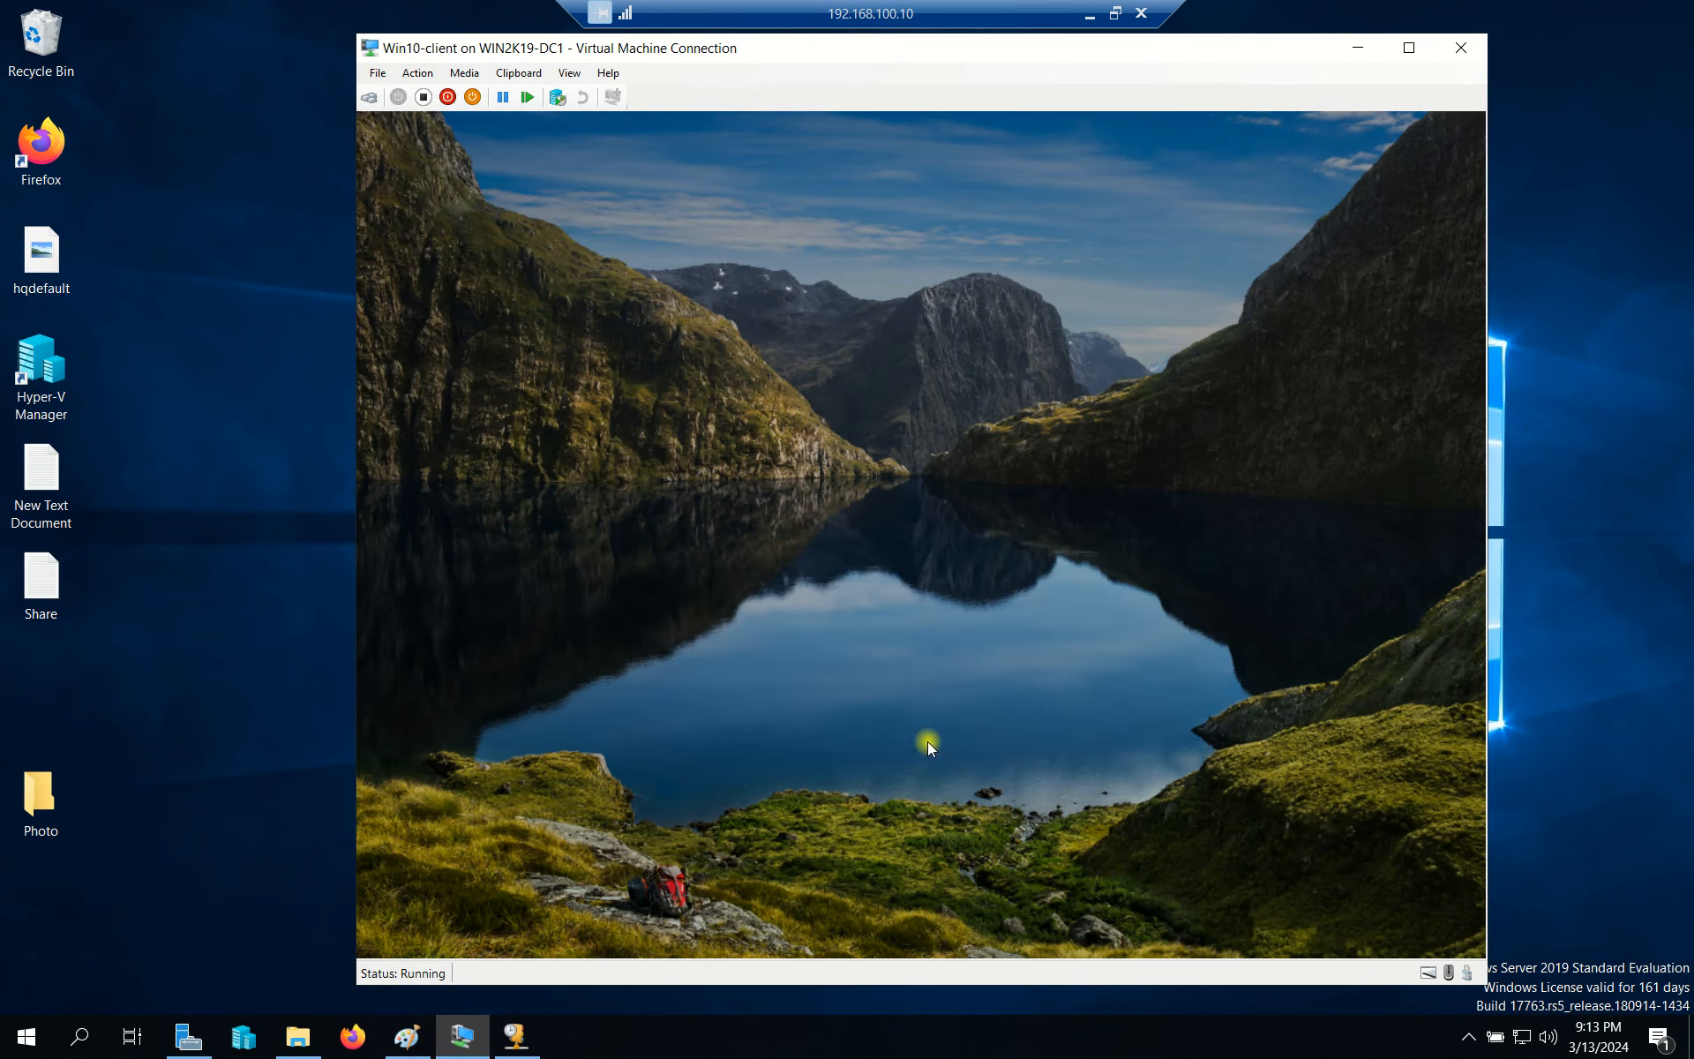
pyautogui.click(929, 741)
pyautogui.write('••••••')
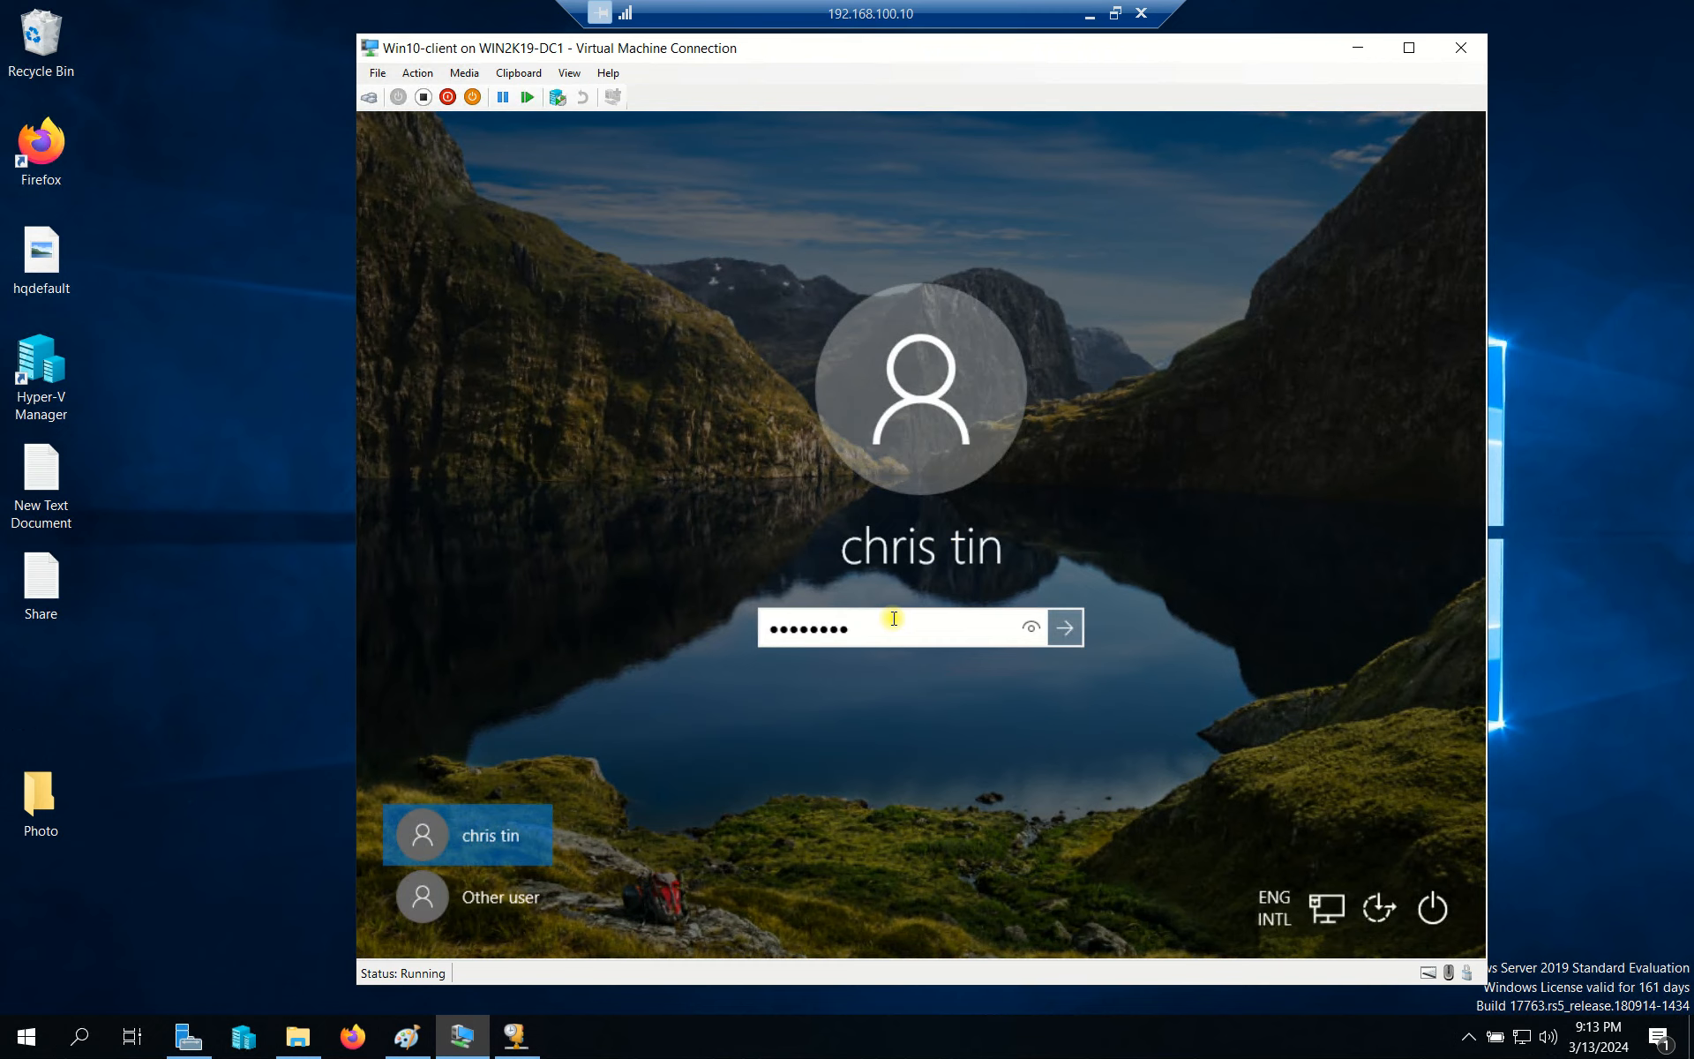
pyautogui.press('Return')
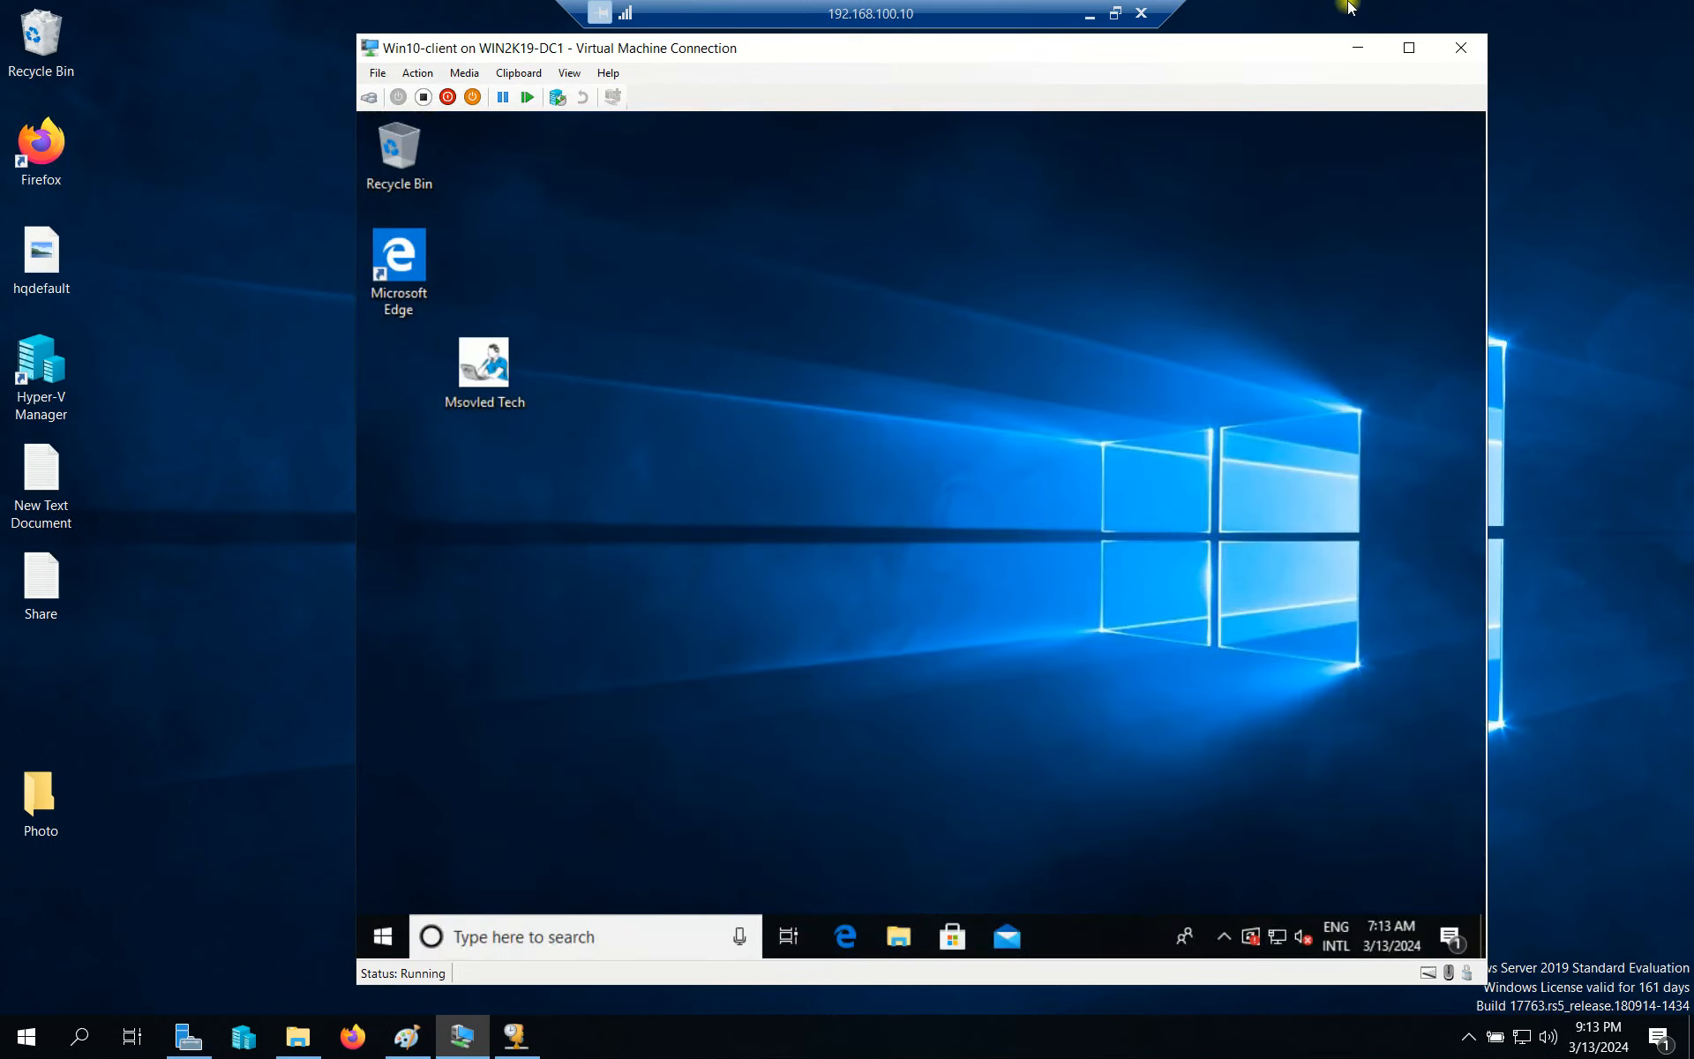
# Refresh the client's desktop and open its Network & Internet settings
pyautogui.rightClick(844, 421)
pyautogui.click(893, 487)
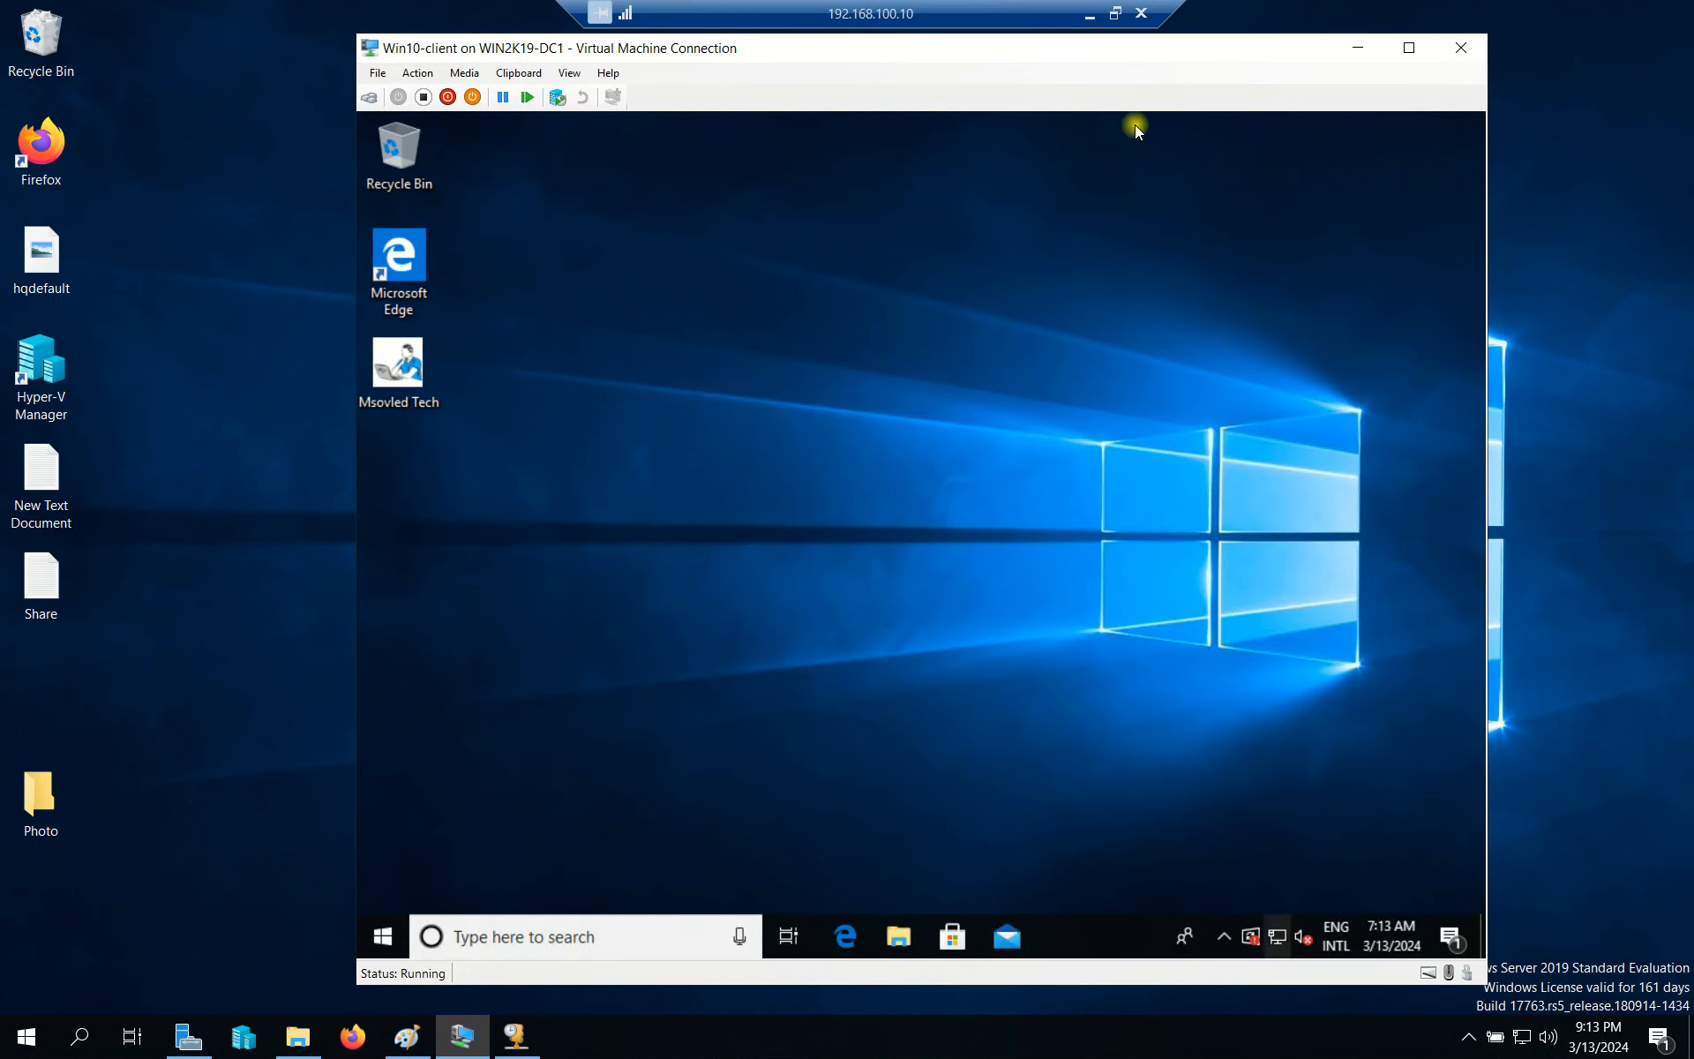
pyautogui.moveTo(1185, 59); pyautogui.dragTo(1148, 54)
pyautogui.rightClick(1240, 930)
pyautogui.click(1229, 892)
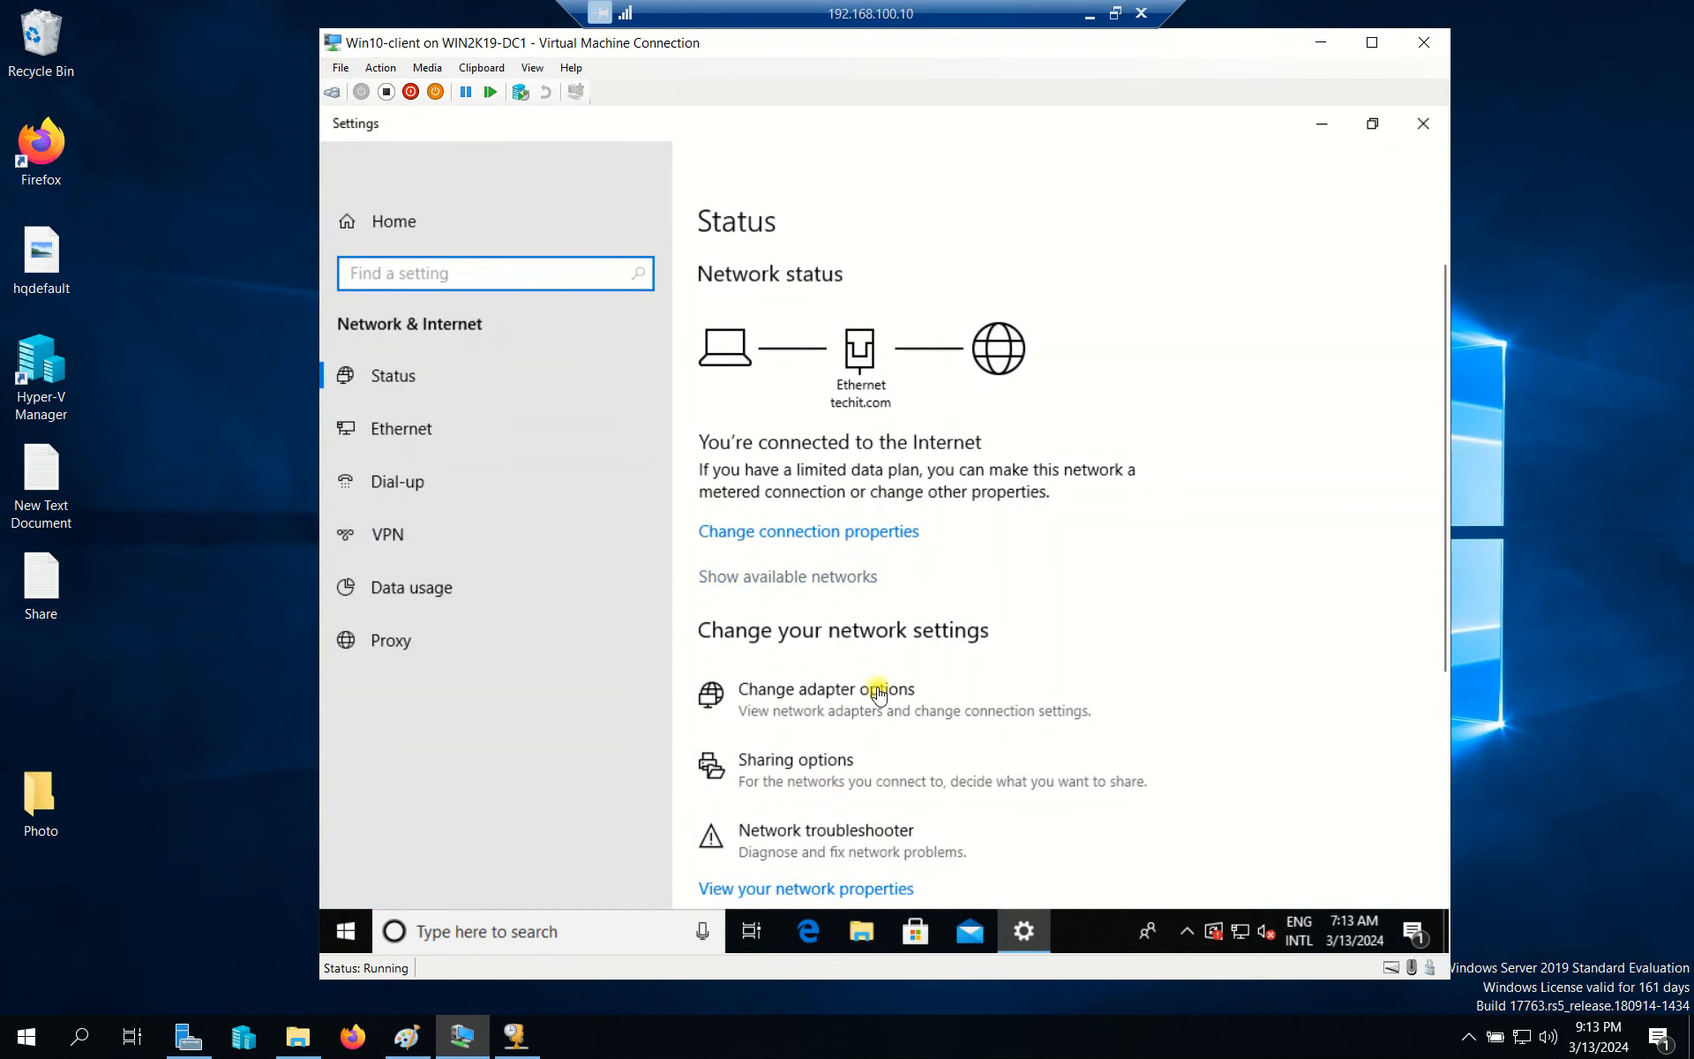
# Open the client's Ethernet connection status from the Network and Sharing Center and request its properties
pyautogui.scroll(-5, 877, 692)
pyautogui.click(432, 427)
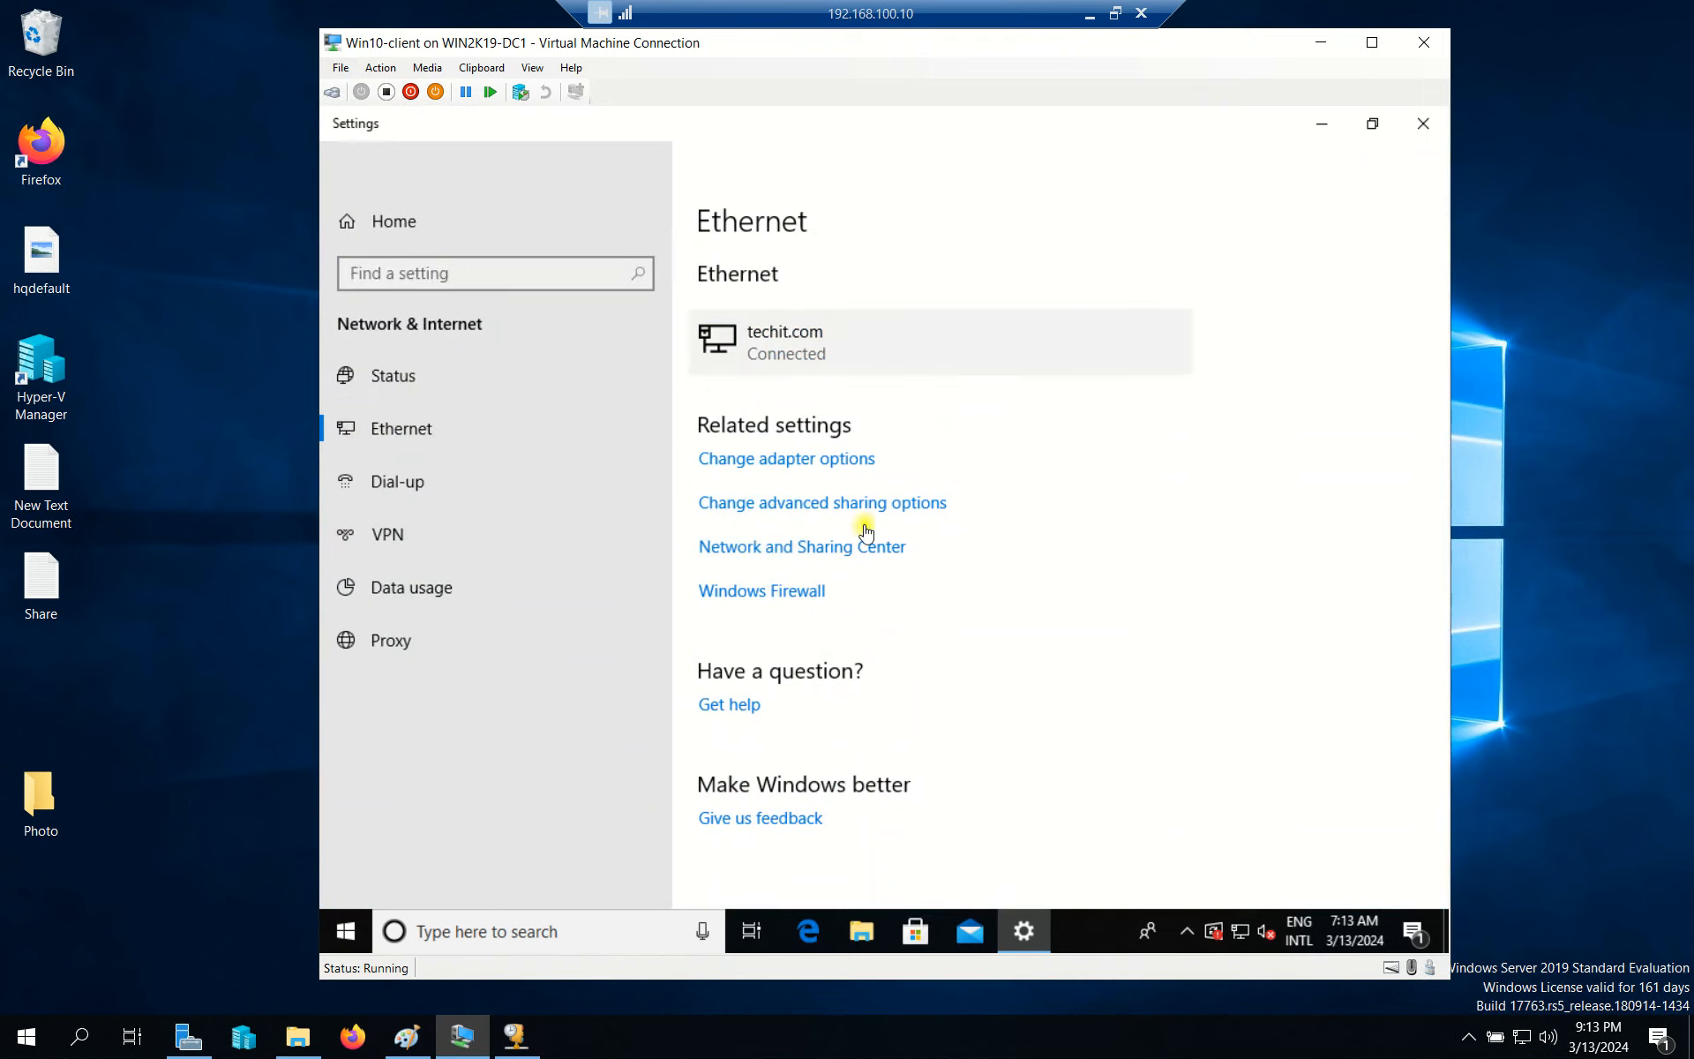
pyautogui.click(909, 548)
pyautogui.click(1163, 371)
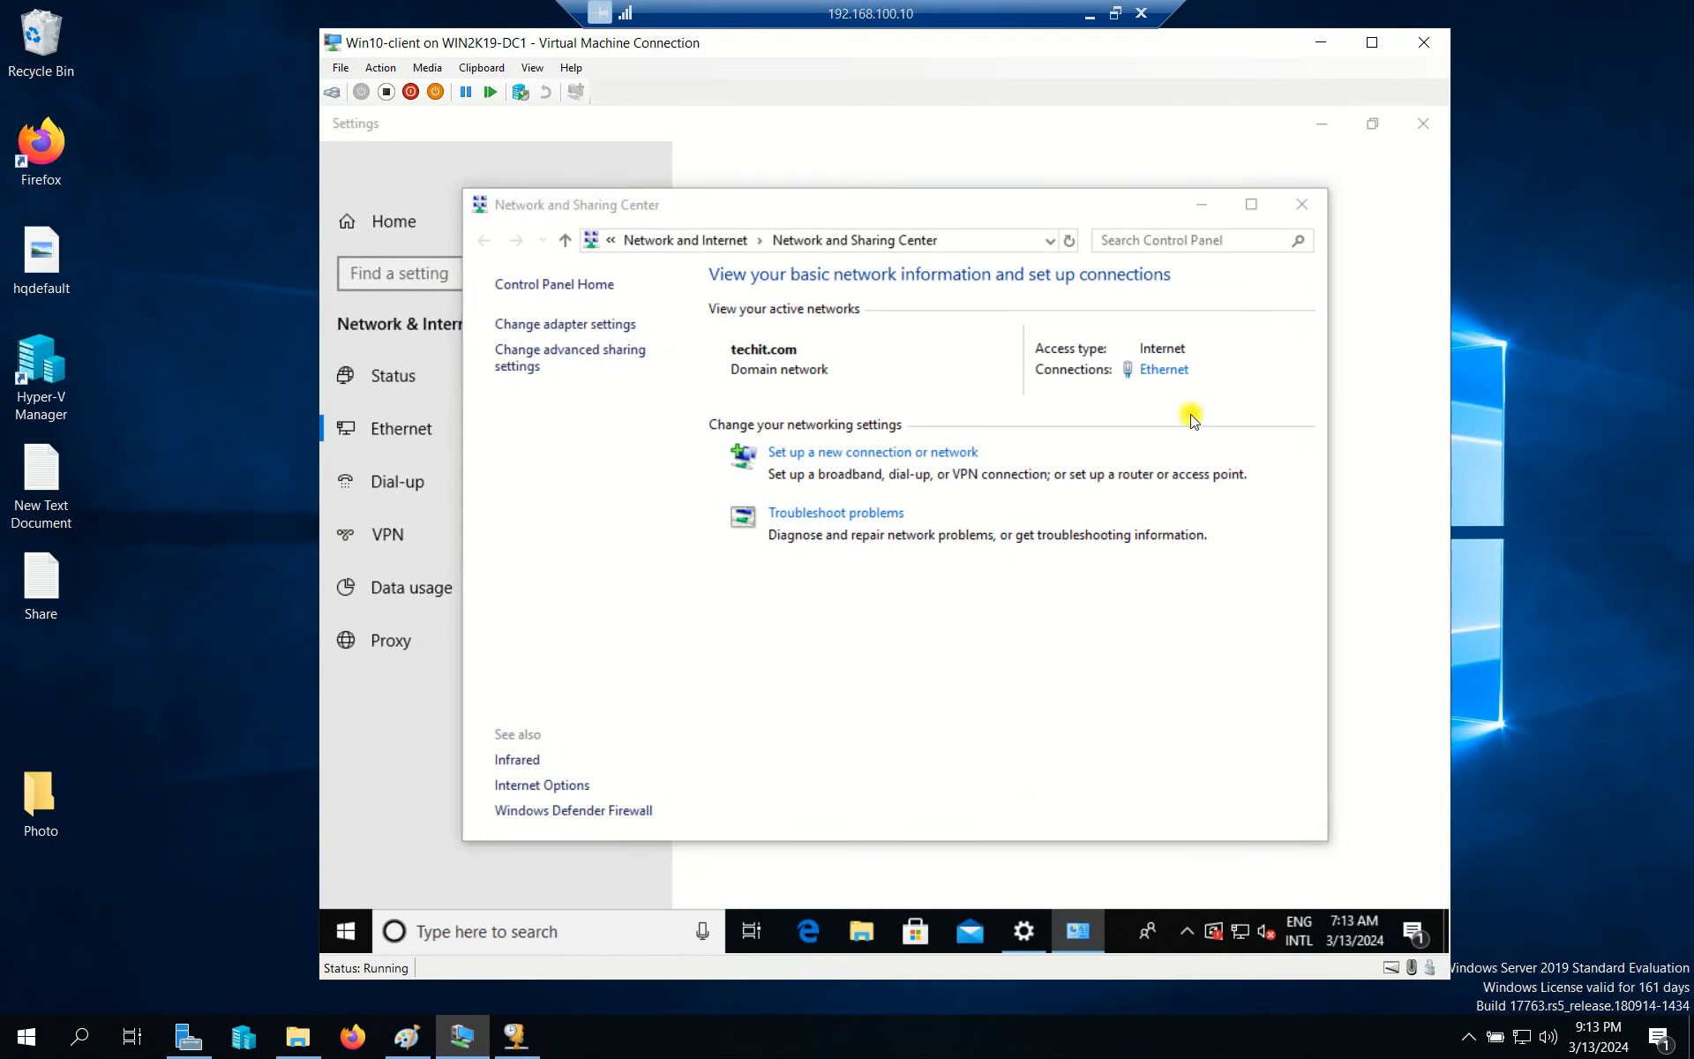
pyautogui.click(761, 702)
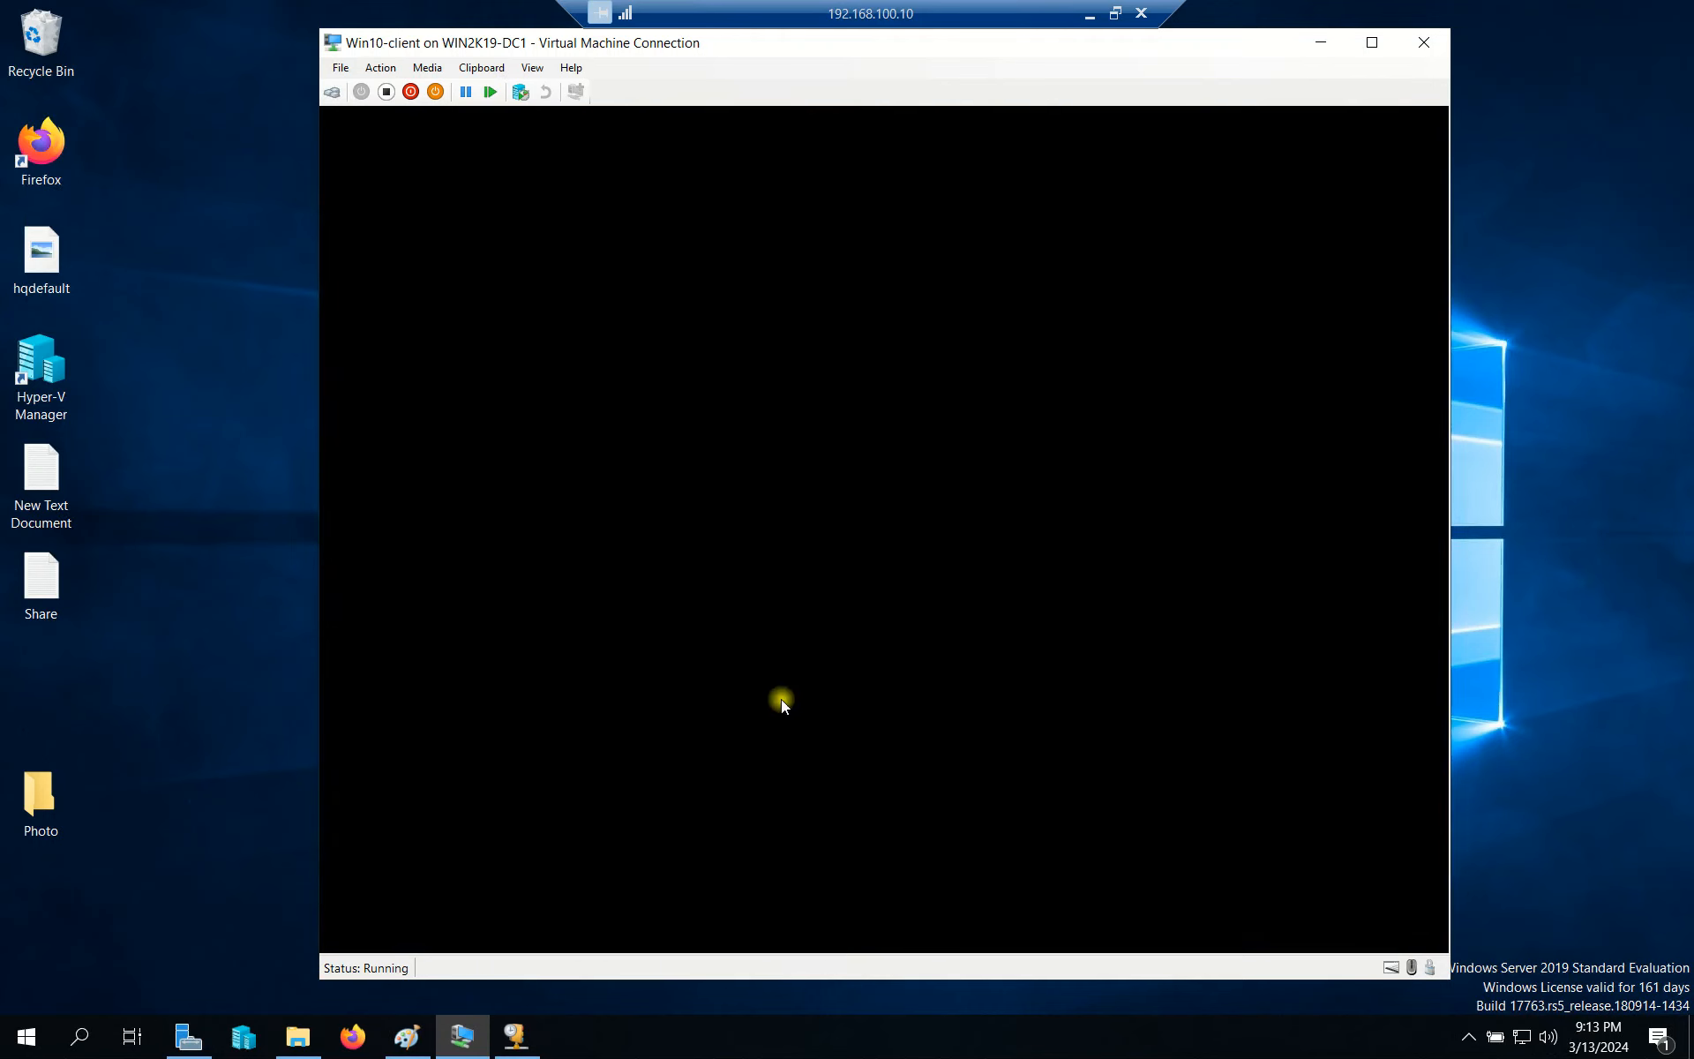
# Authorize the Network Connections change with the administrator's user name and password
pyautogui.write('i')
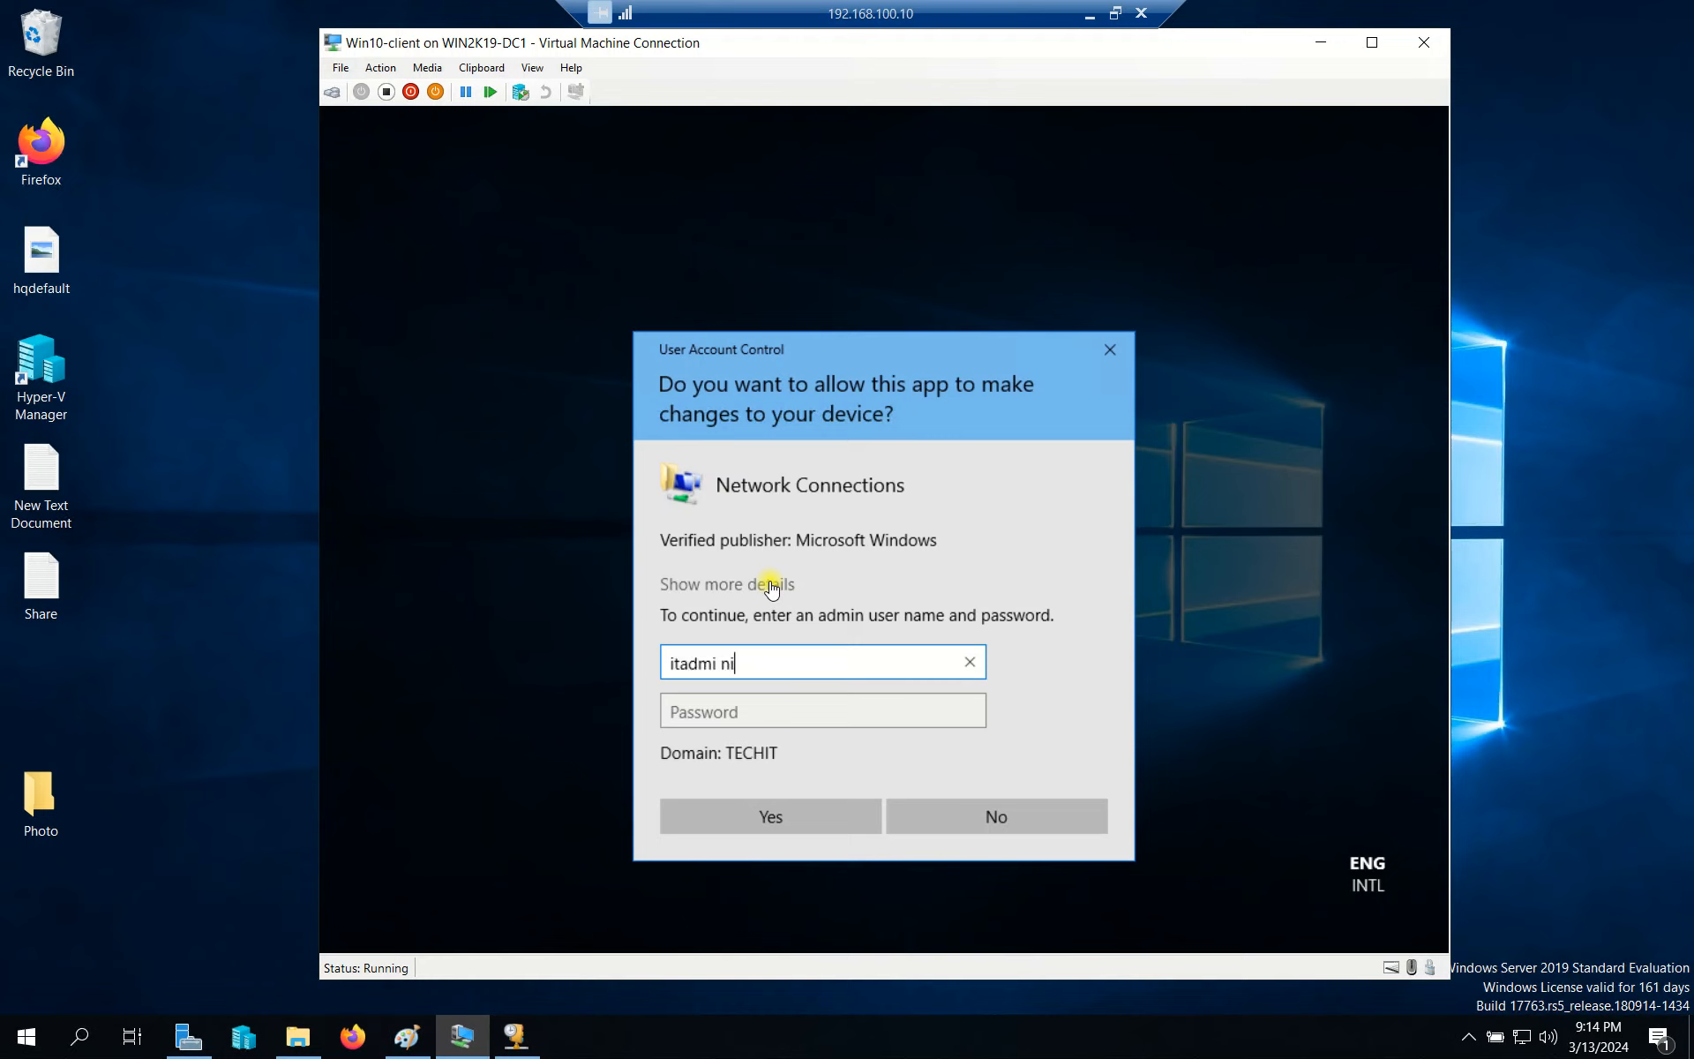
pyautogui.write('tadministrator')
pyautogui.press('Tab')
pyautogui.write('••')
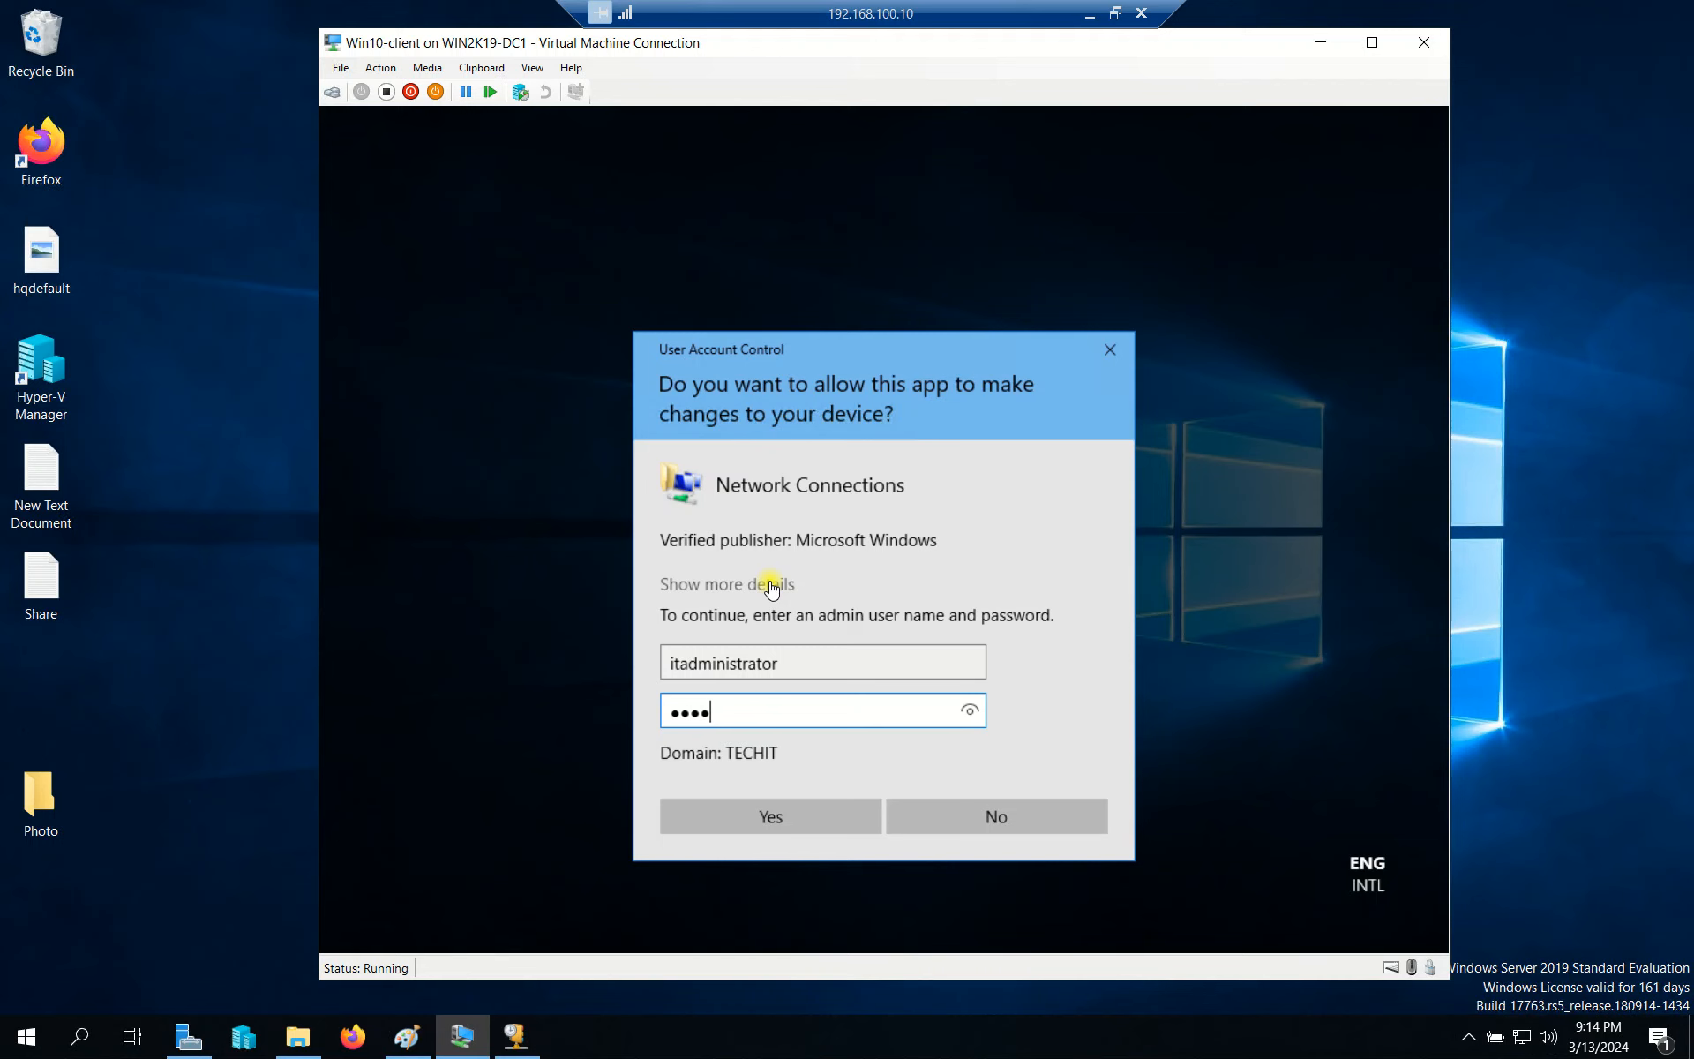
pyautogui.press('Return')
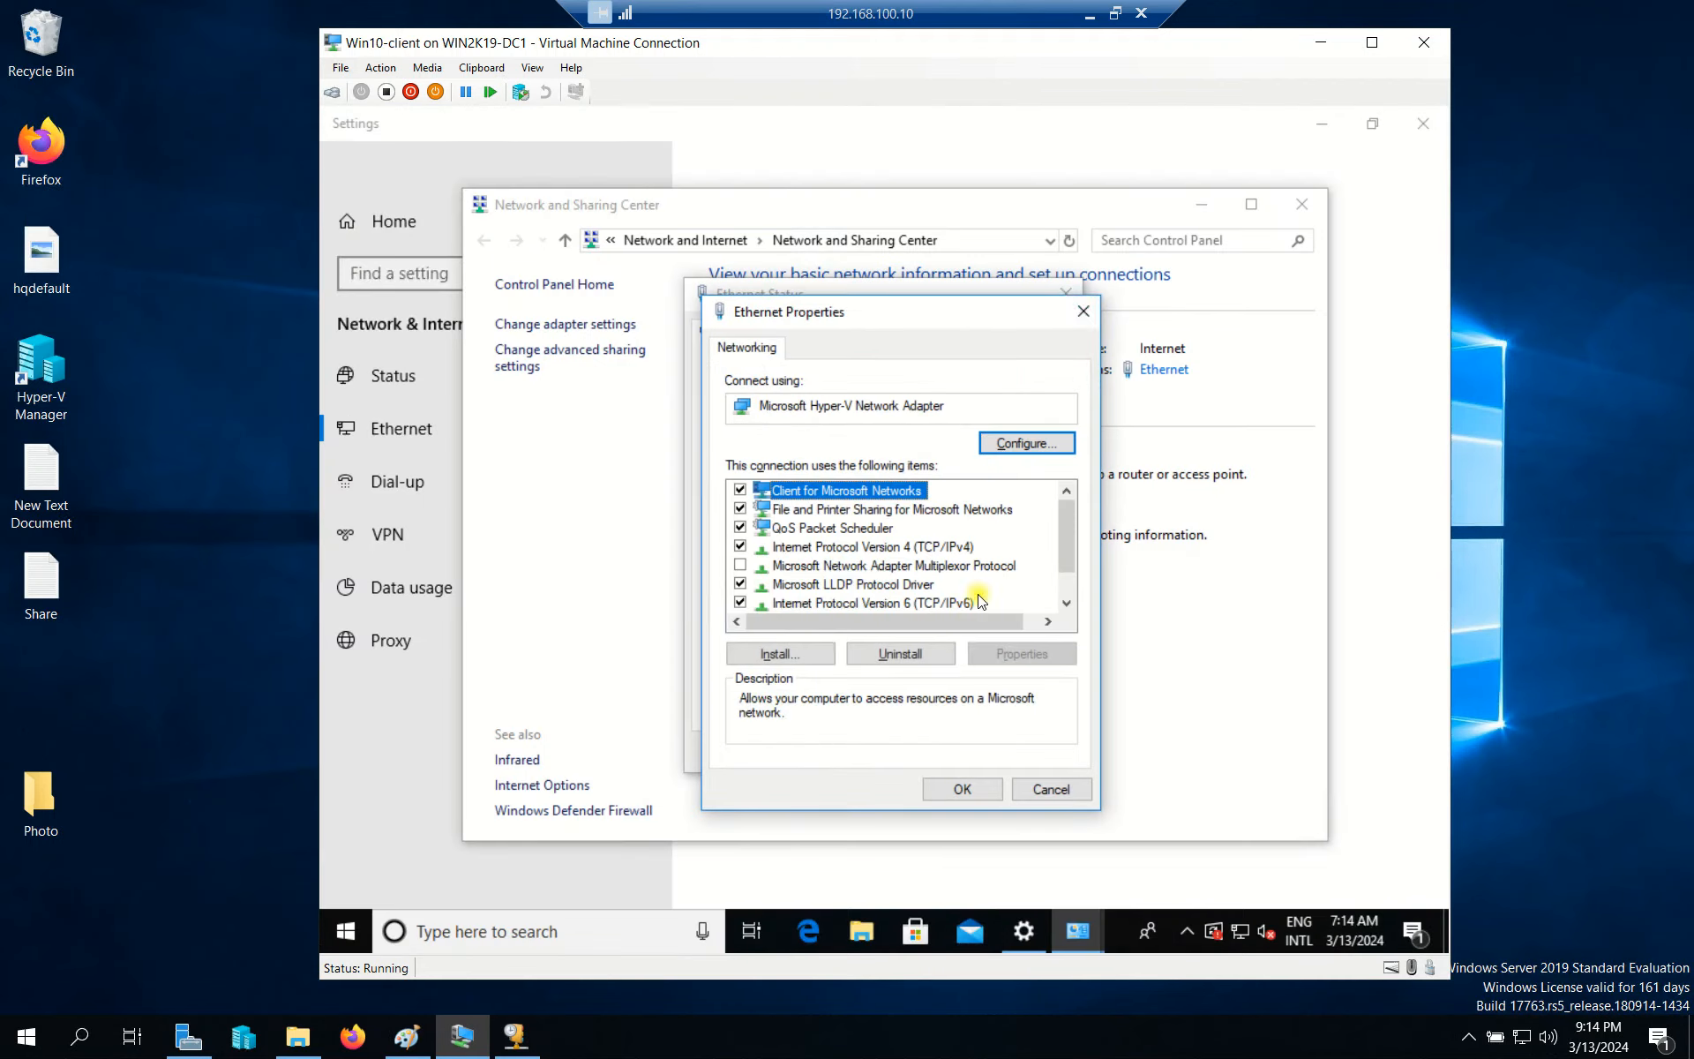
# Set the Ethernet adapter's TCP/IPv4 properties to obtain both the IP address and the DNS server address automatically
pyautogui.doubleClick(956, 547)
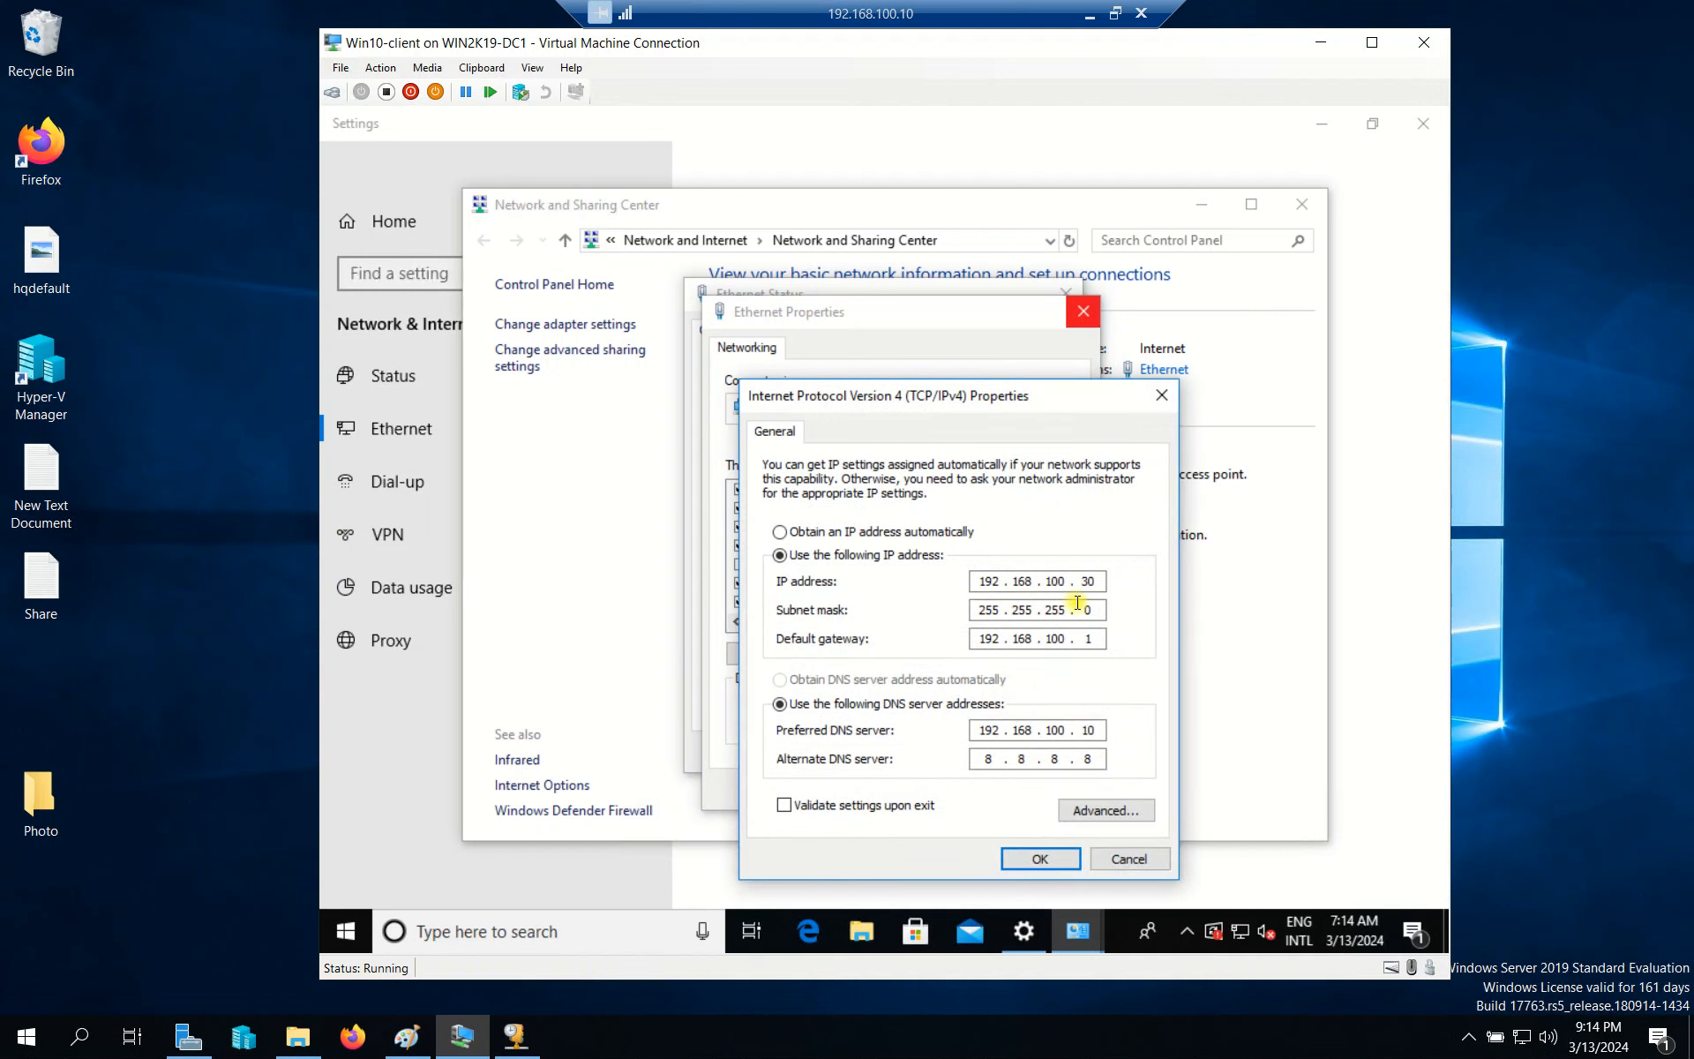
pyautogui.click(865, 533)
pyautogui.click(853, 681)
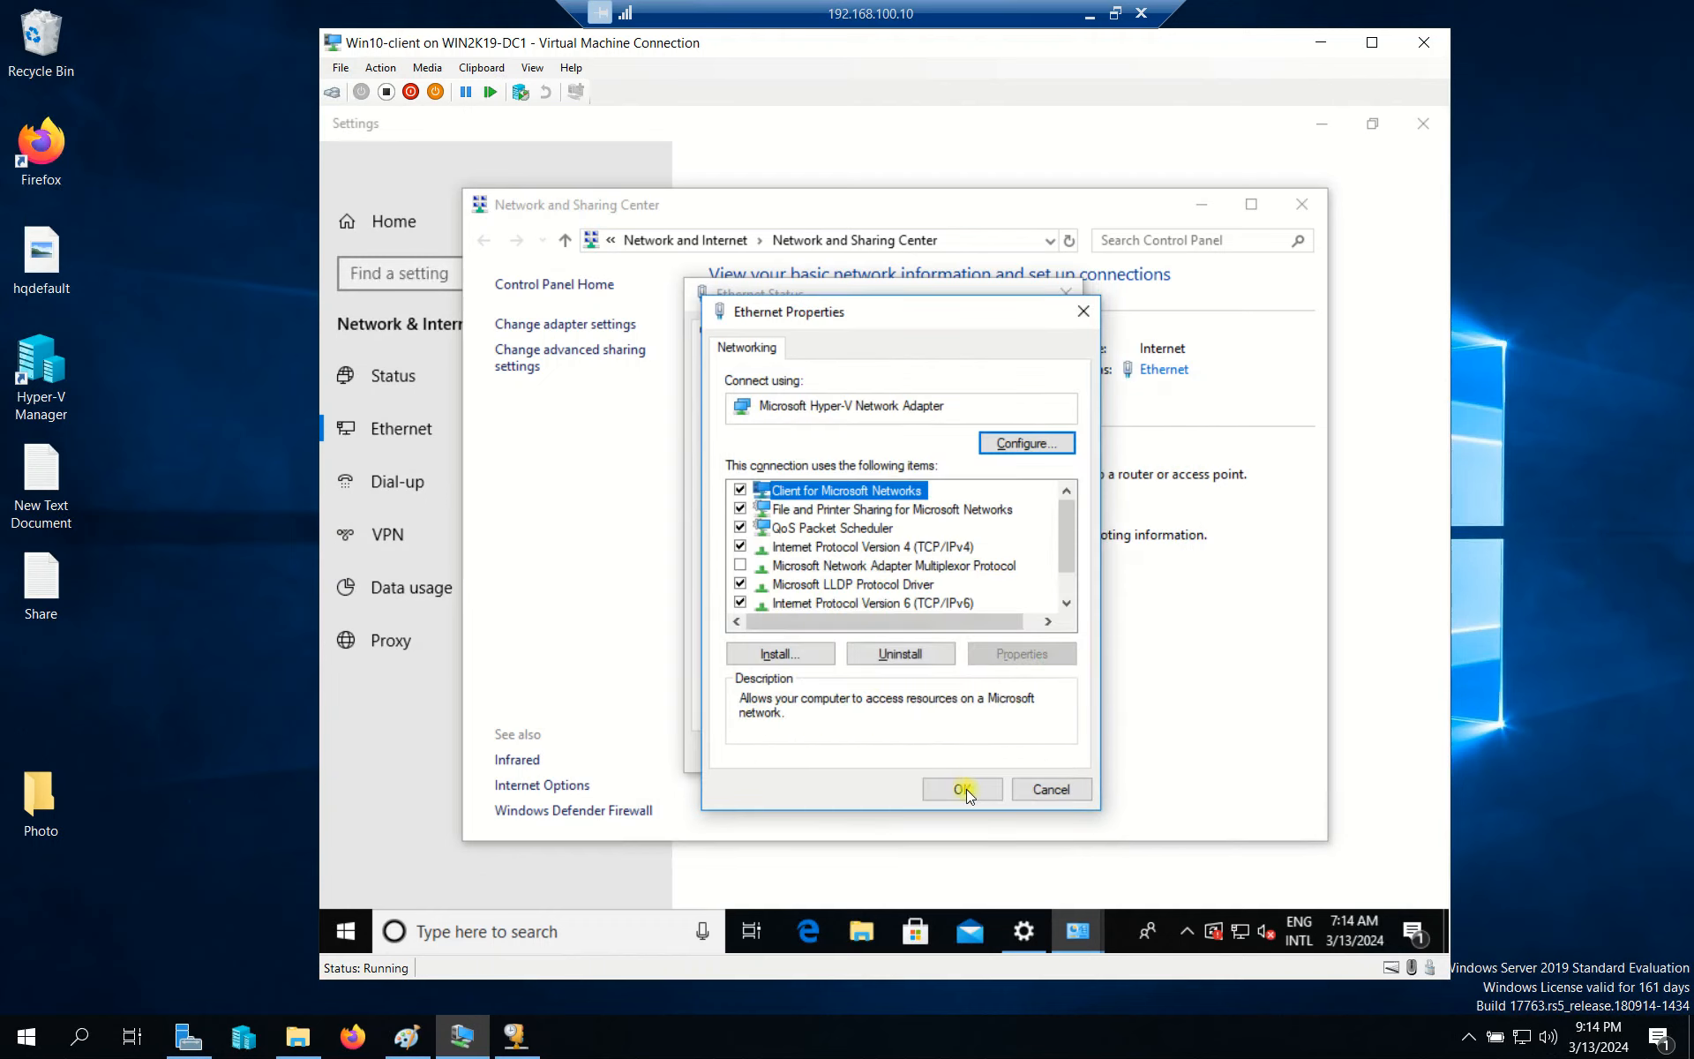
# Confirm the Ethernet properties and close the client's open network settings windows
pyautogui.click(965, 790)
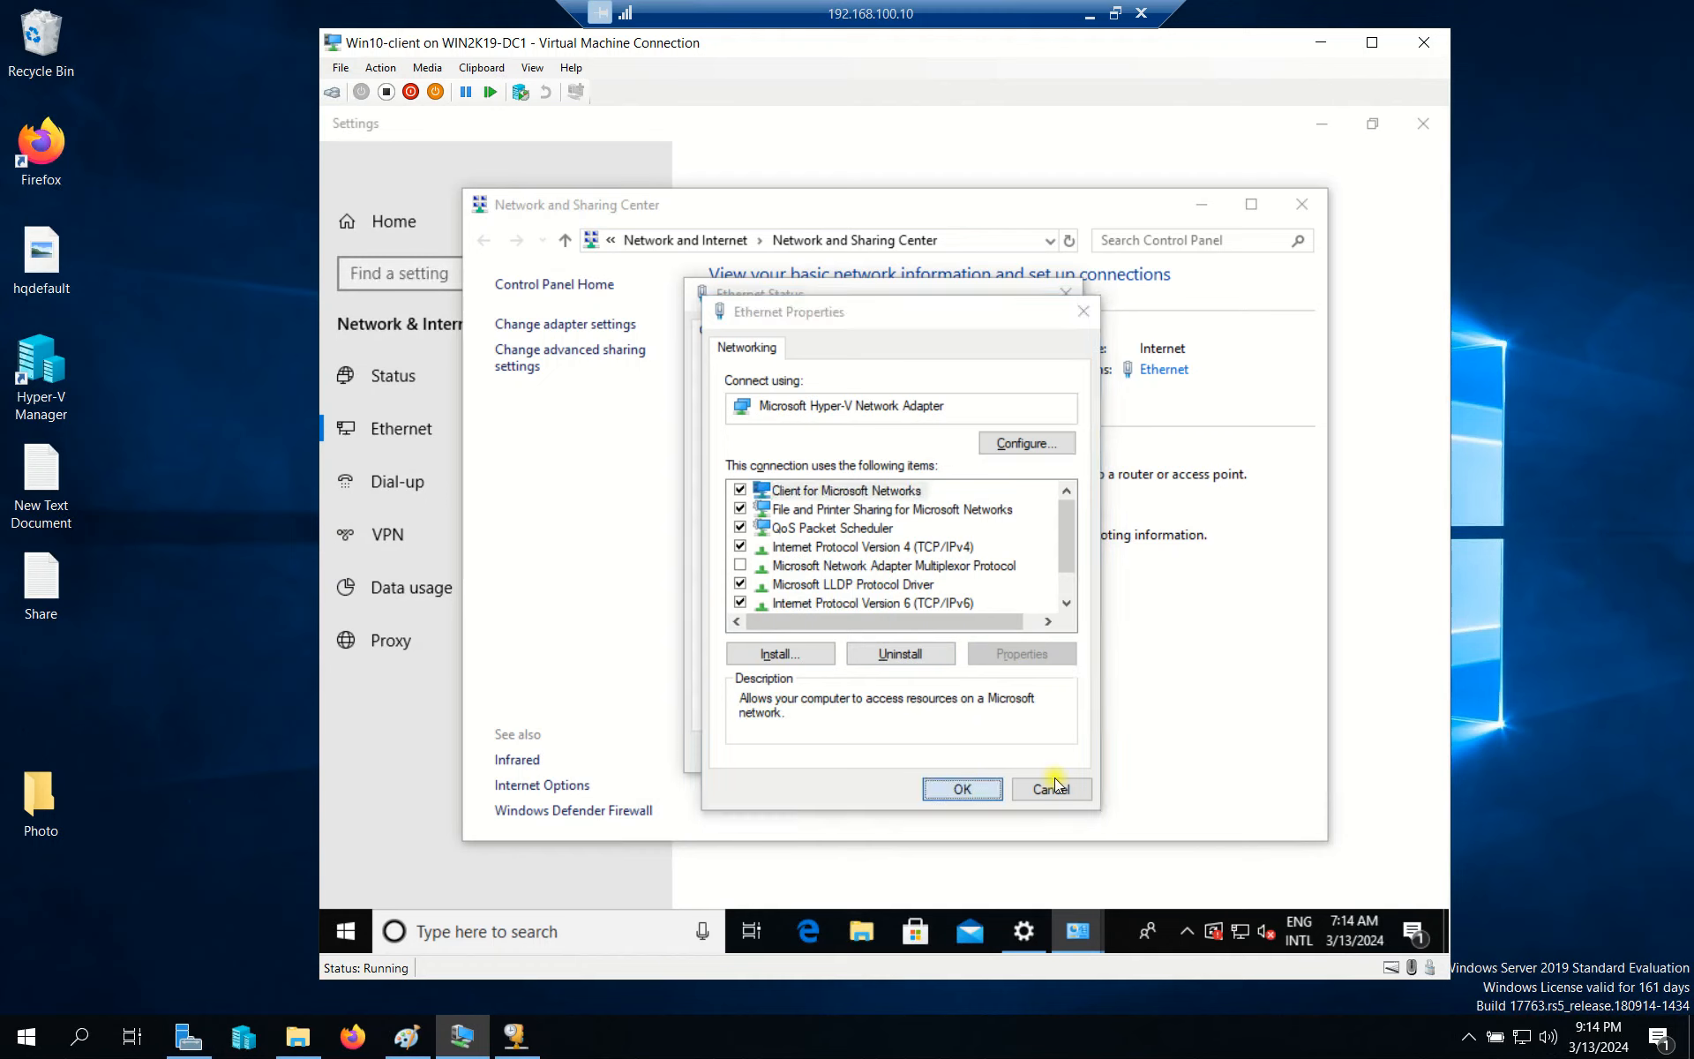
pyautogui.click(1295, 202)
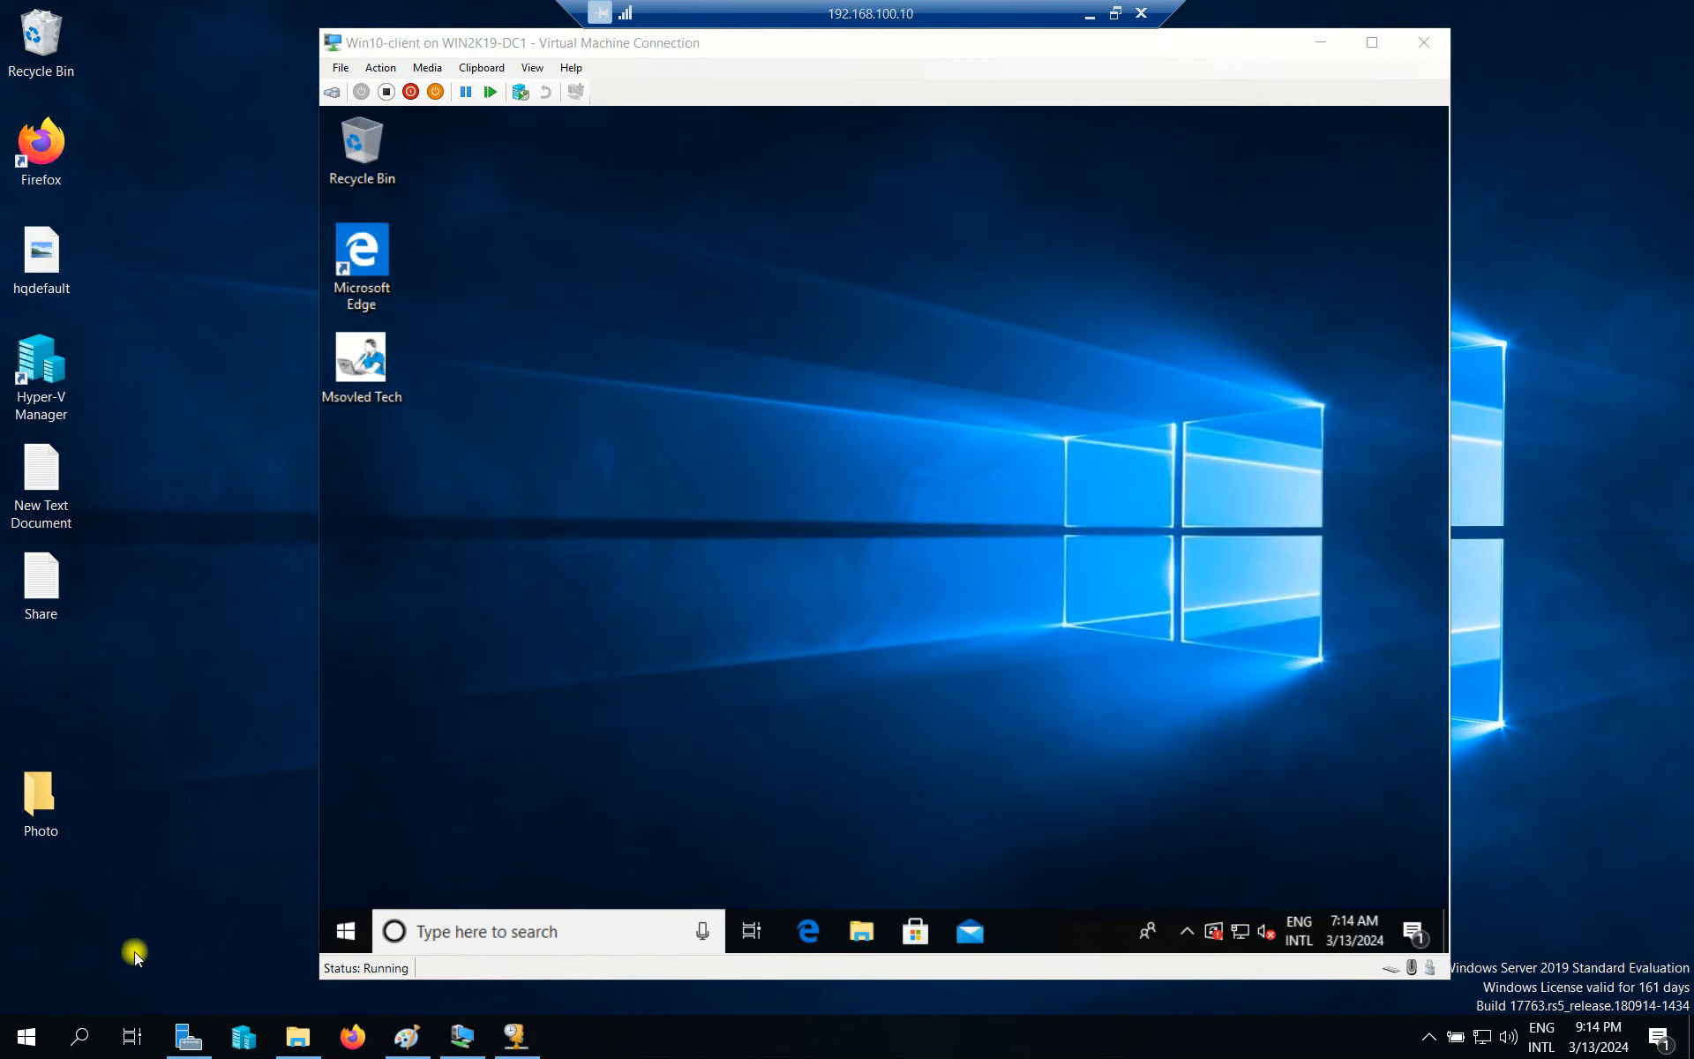
# Switch to Server Manager on the host, select the DHCP role, and open the DHCP management console
pyautogui.click(188, 1037)
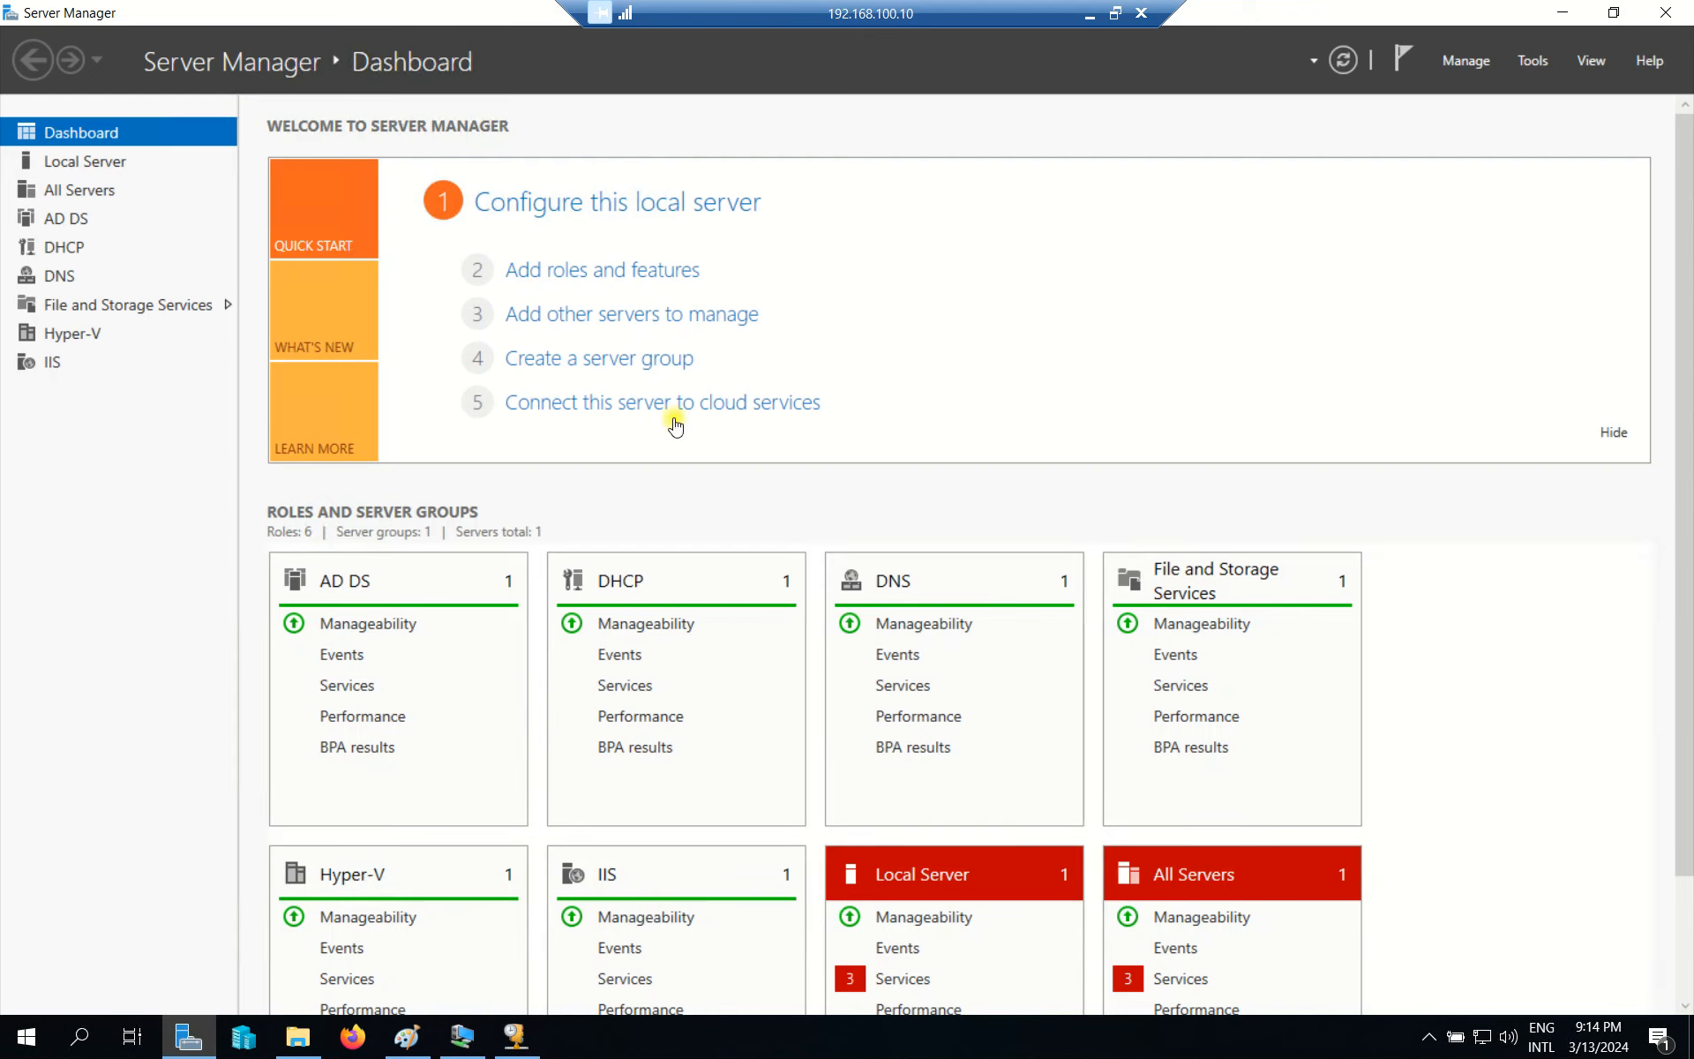
pyautogui.click(67, 251)
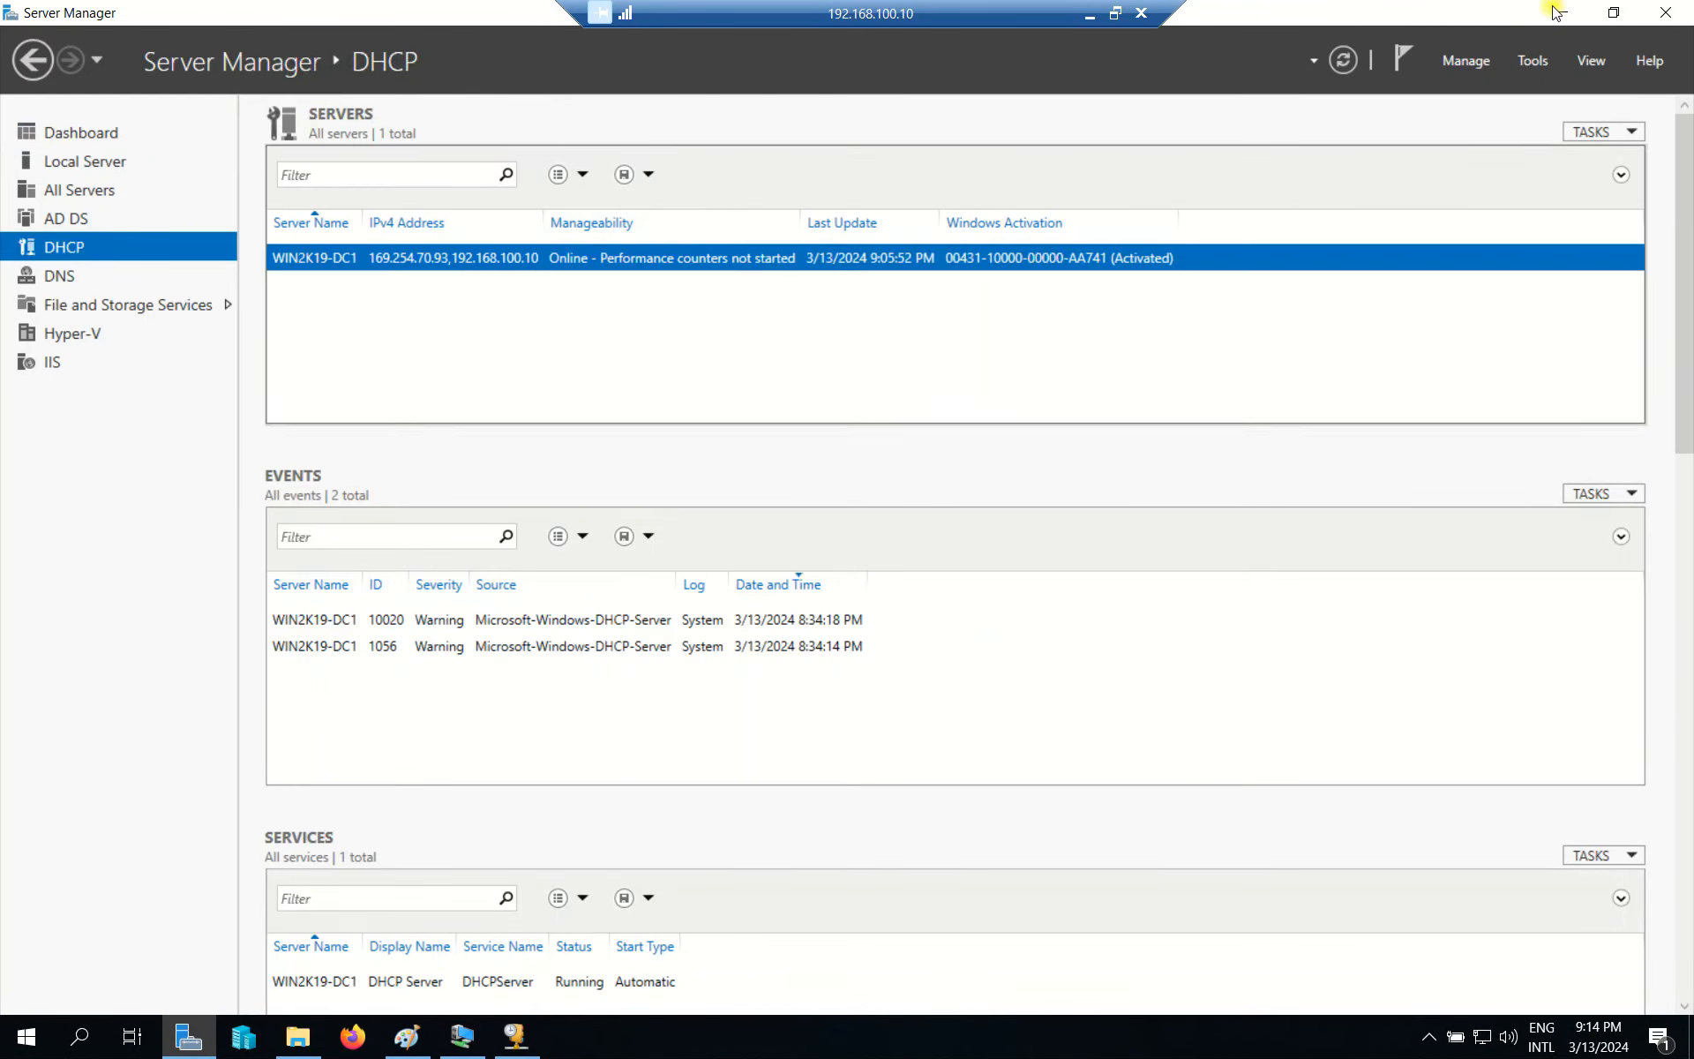
pyautogui.click(1533, 58)
pyautogui.click(1402, 307)
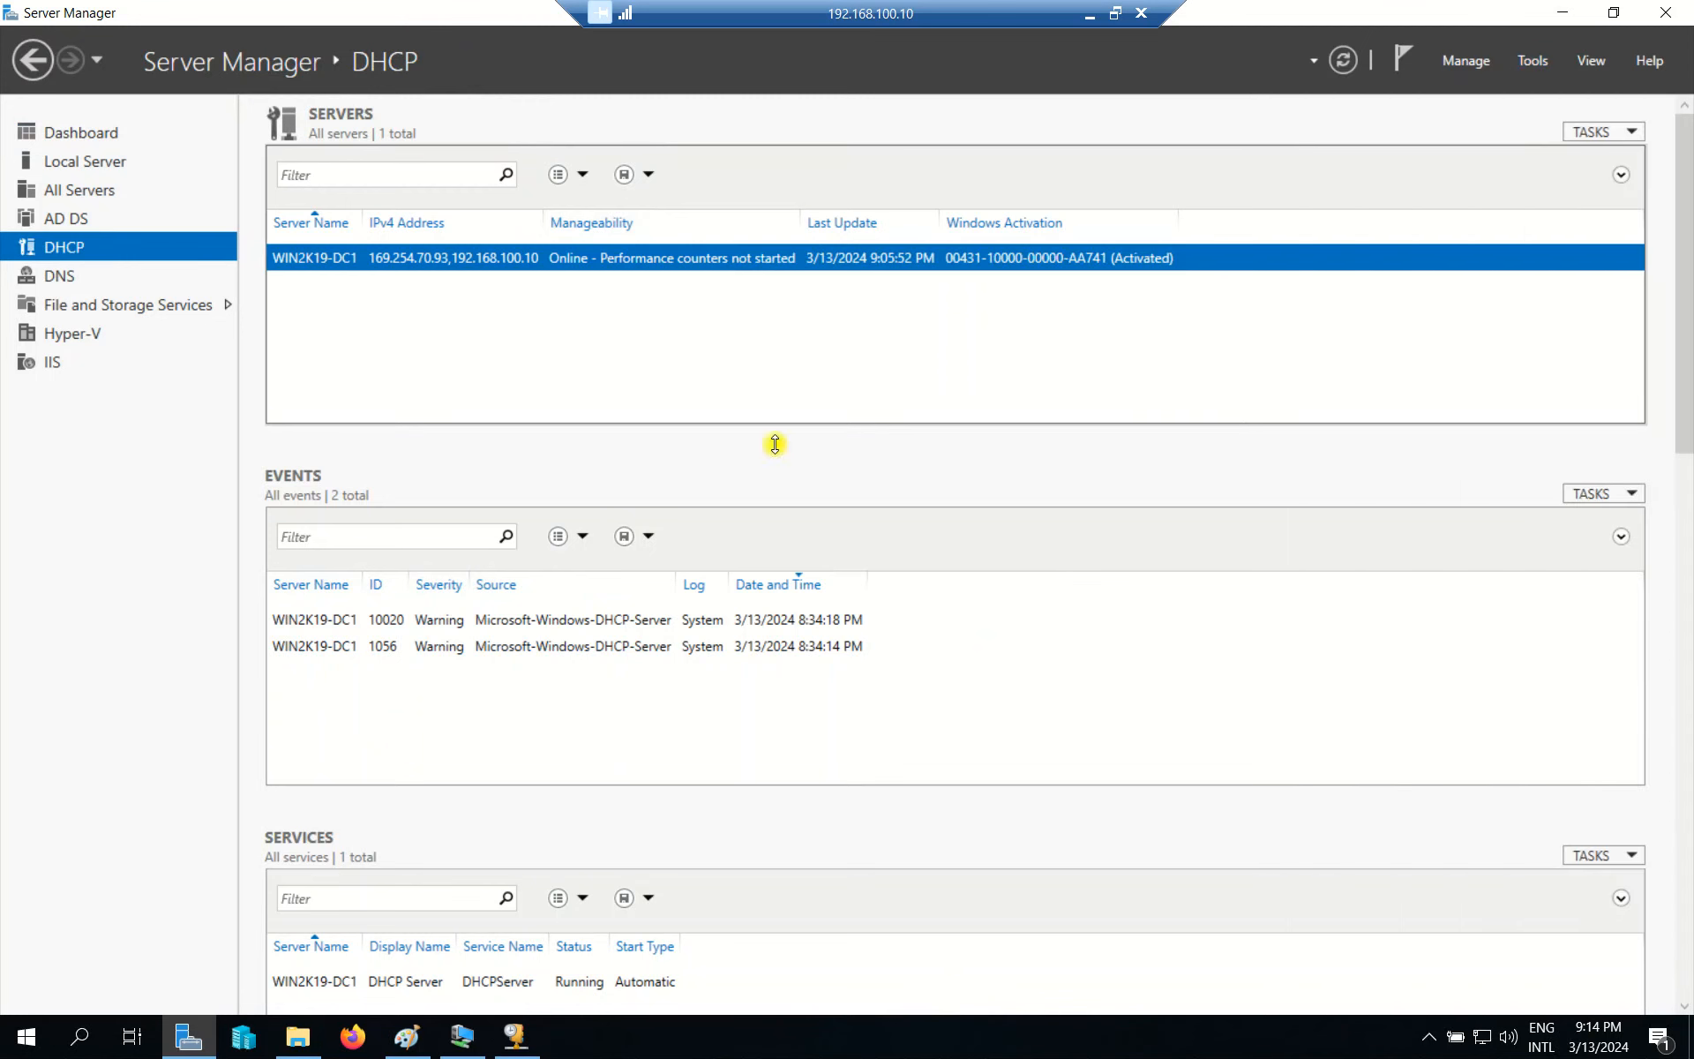
pyautogui.click(648, 90)
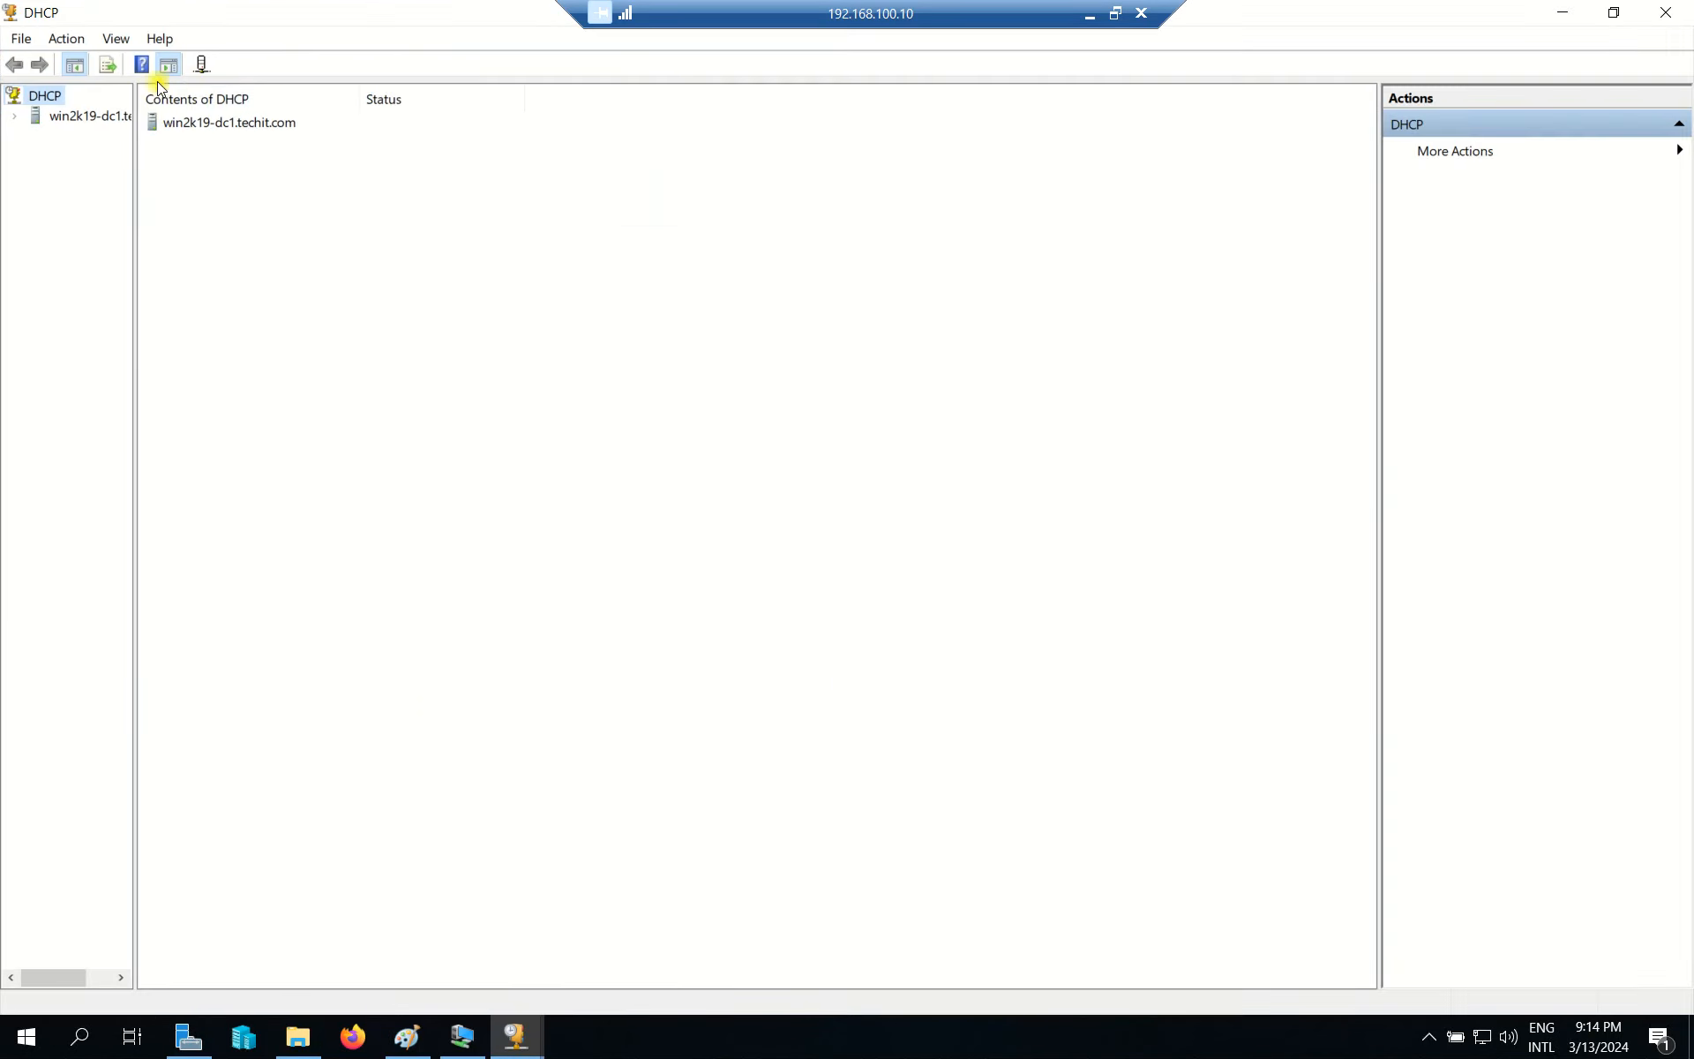
# Expand the server's IPv4 node and examine the address pool of the scope 192.168.100.0 DHCPServer
pyautogui.doubleClick(97, 116)
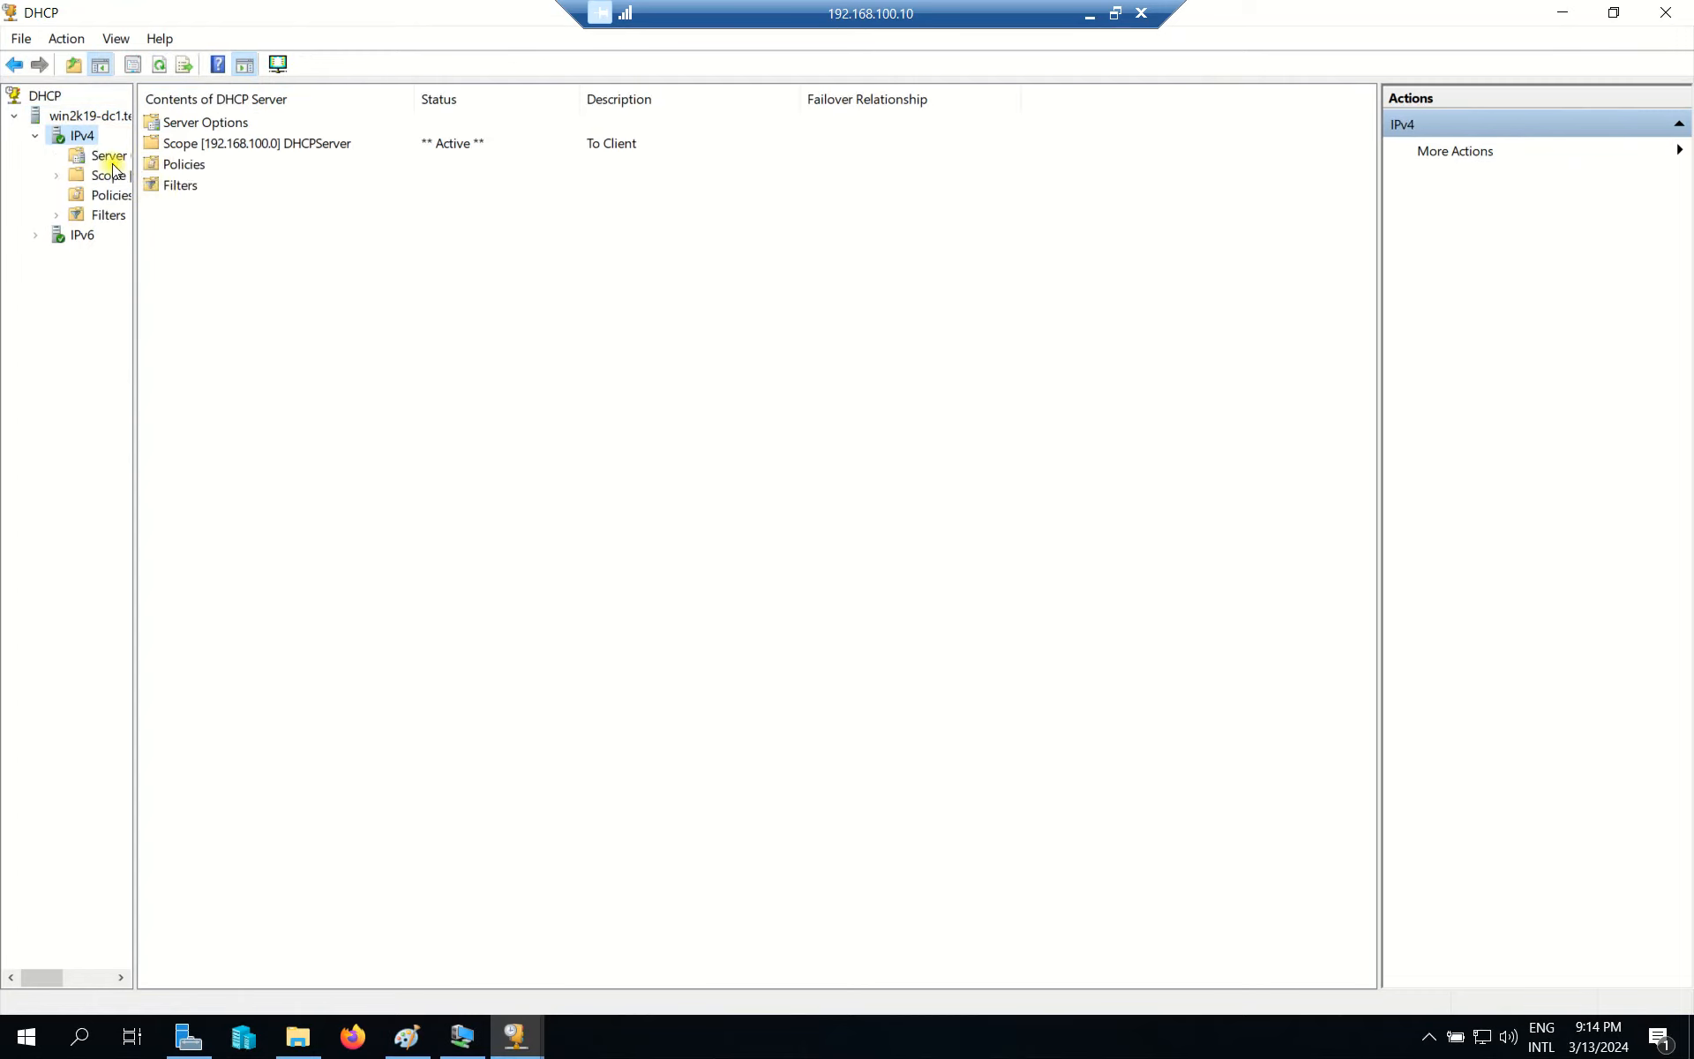
pyautogui.click(117, 159)
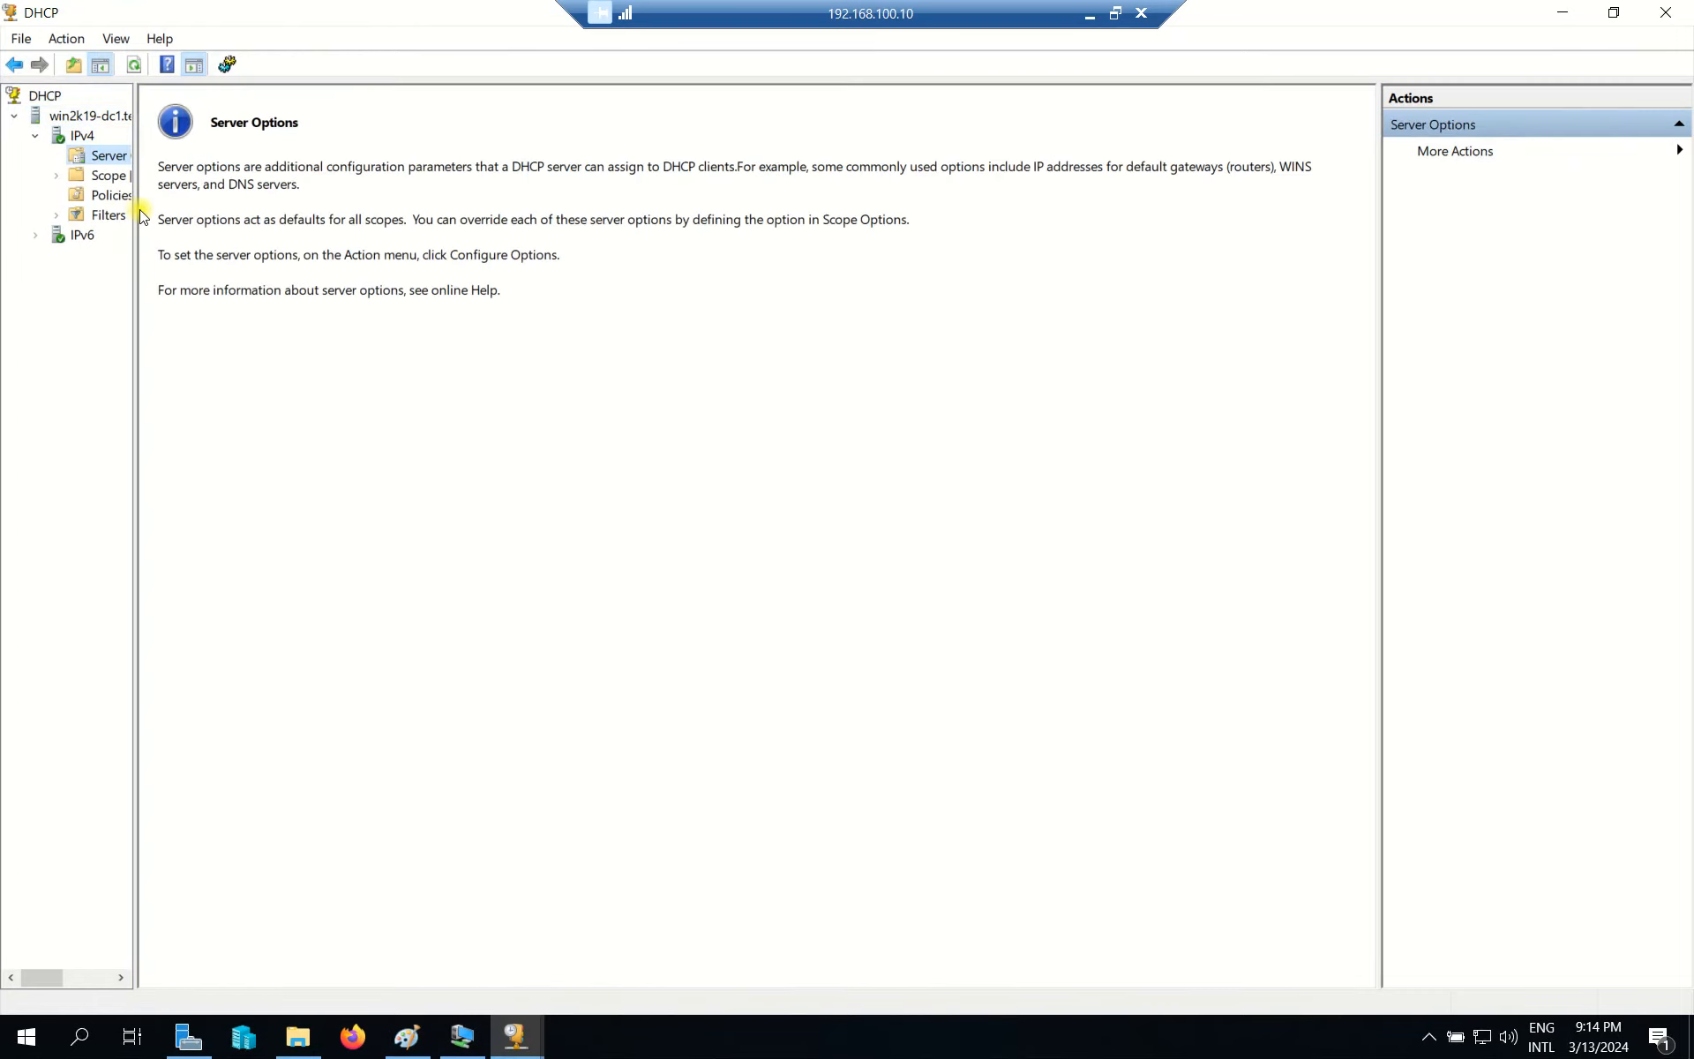
pyautogui.moveTo(134, 210); pyautogui.dragTo(353, 215)
pyautogui.doubleClick(154, 175)
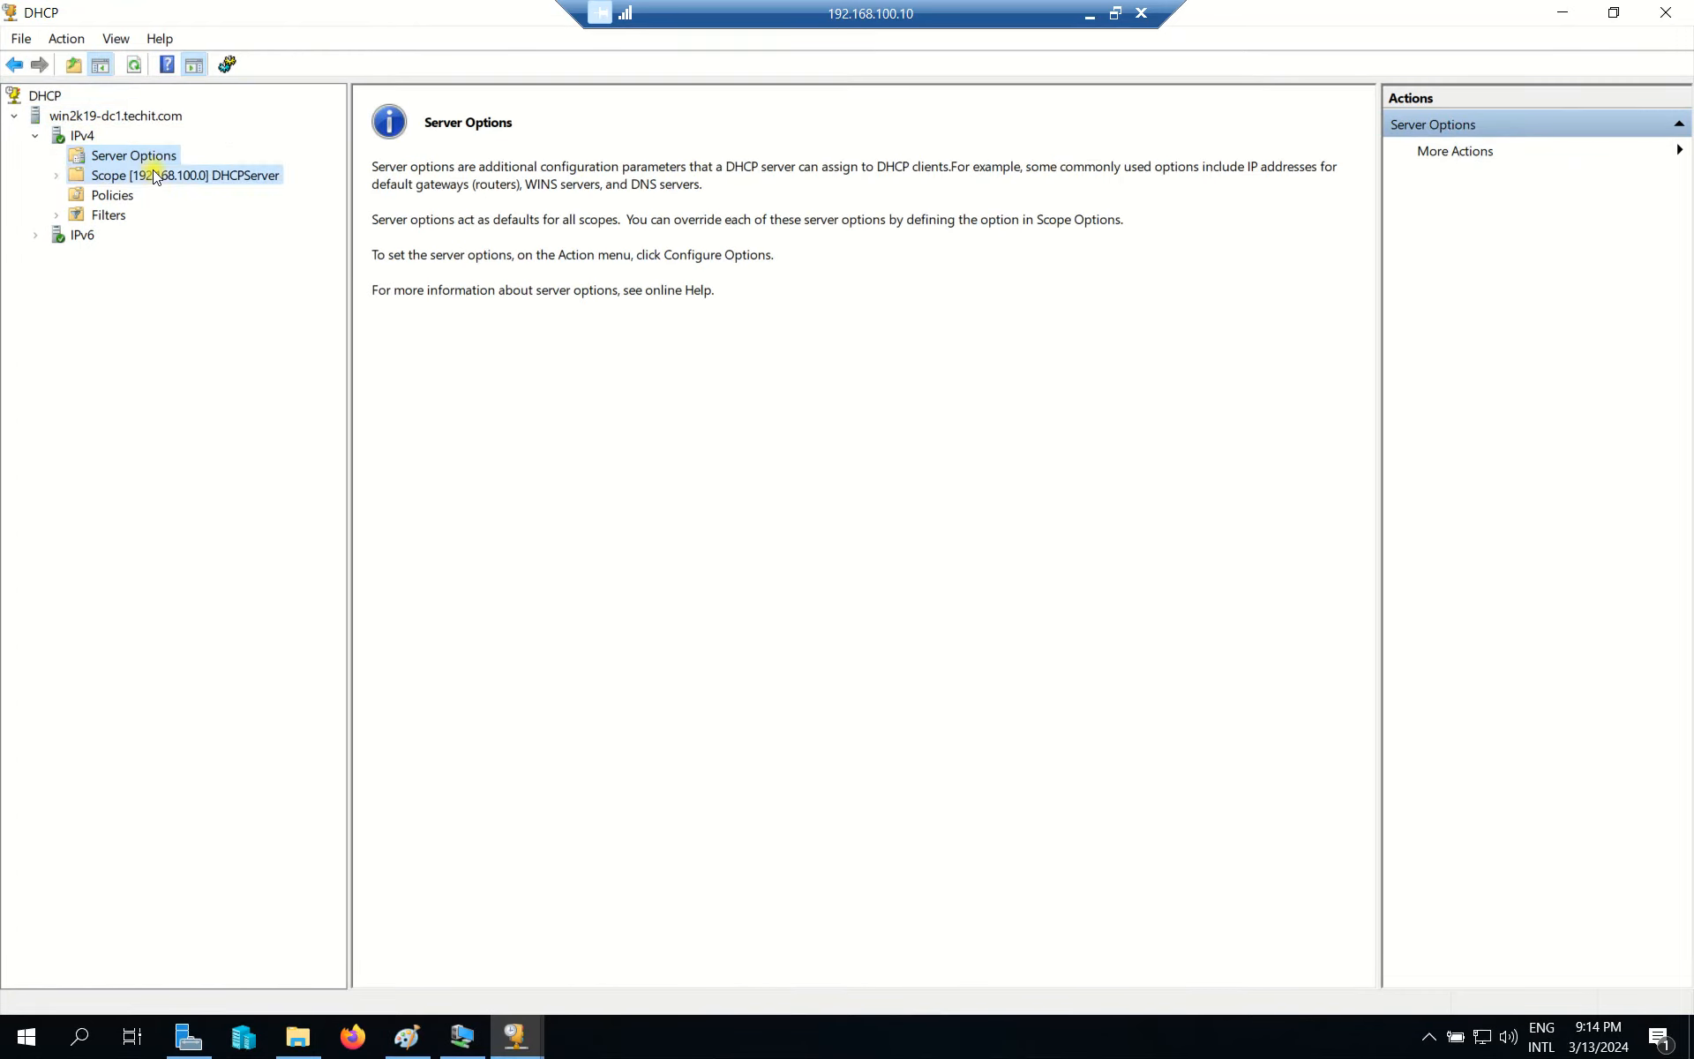
pyautogui.click(415, 123)
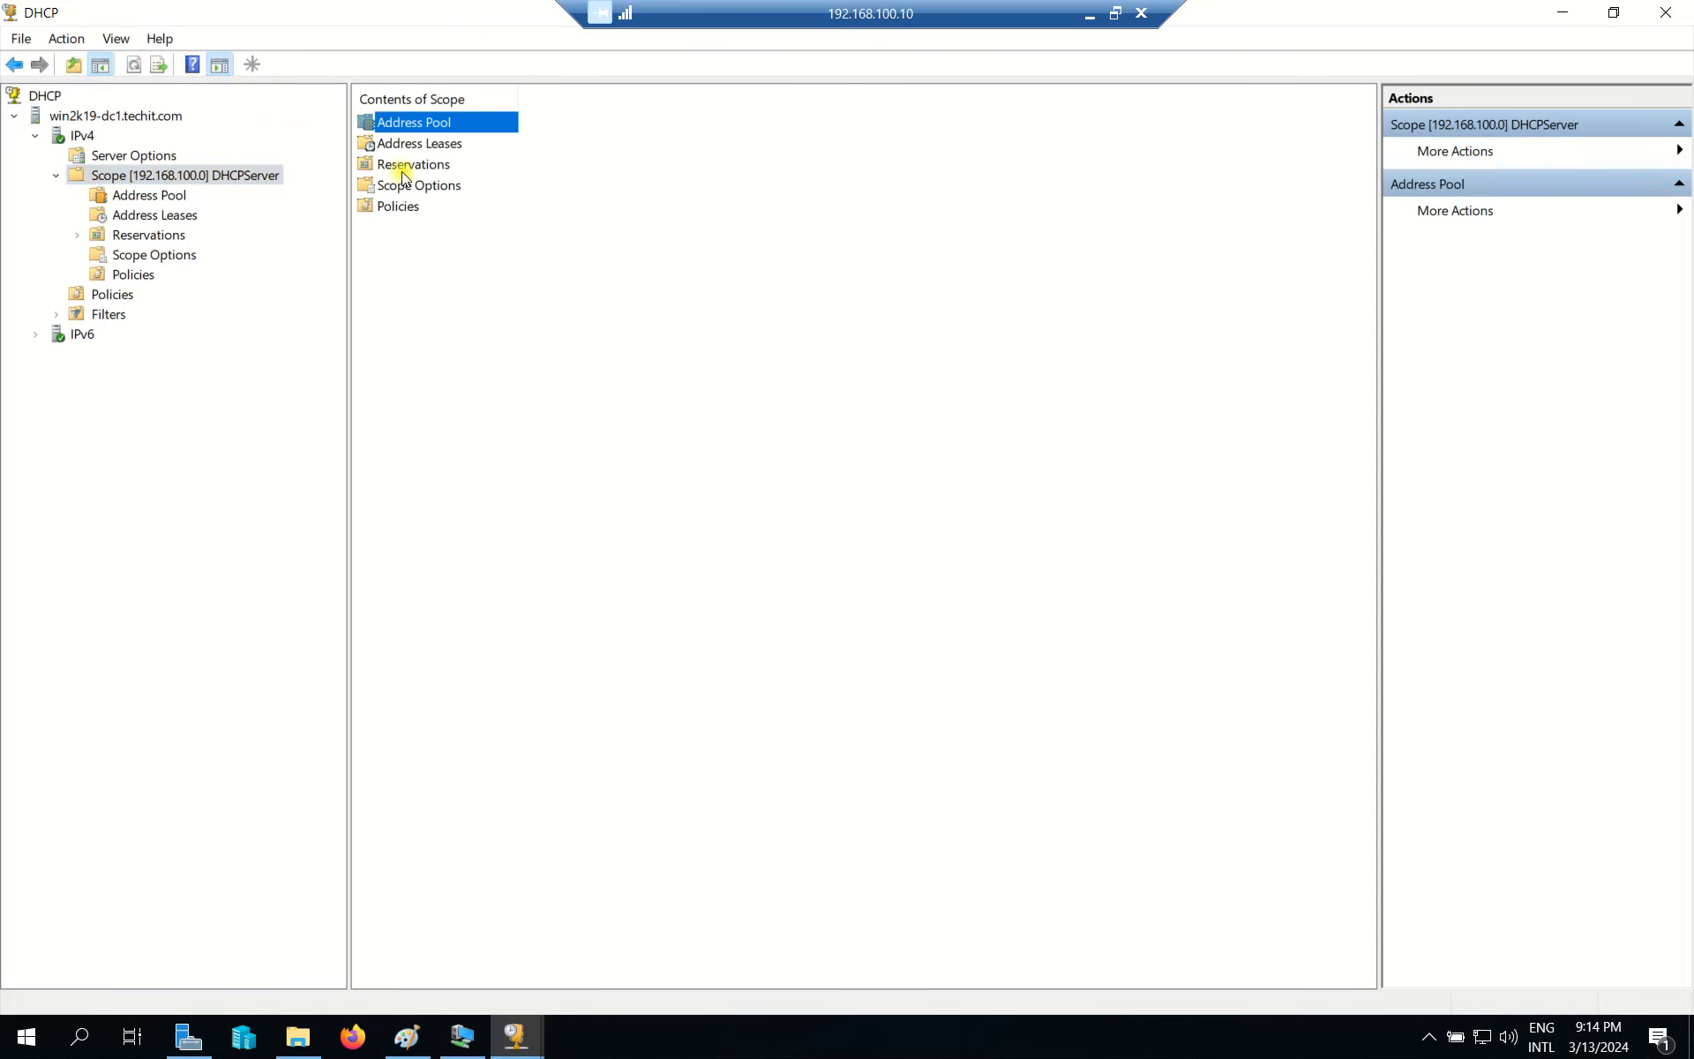
pyautogui.click(146, 195)
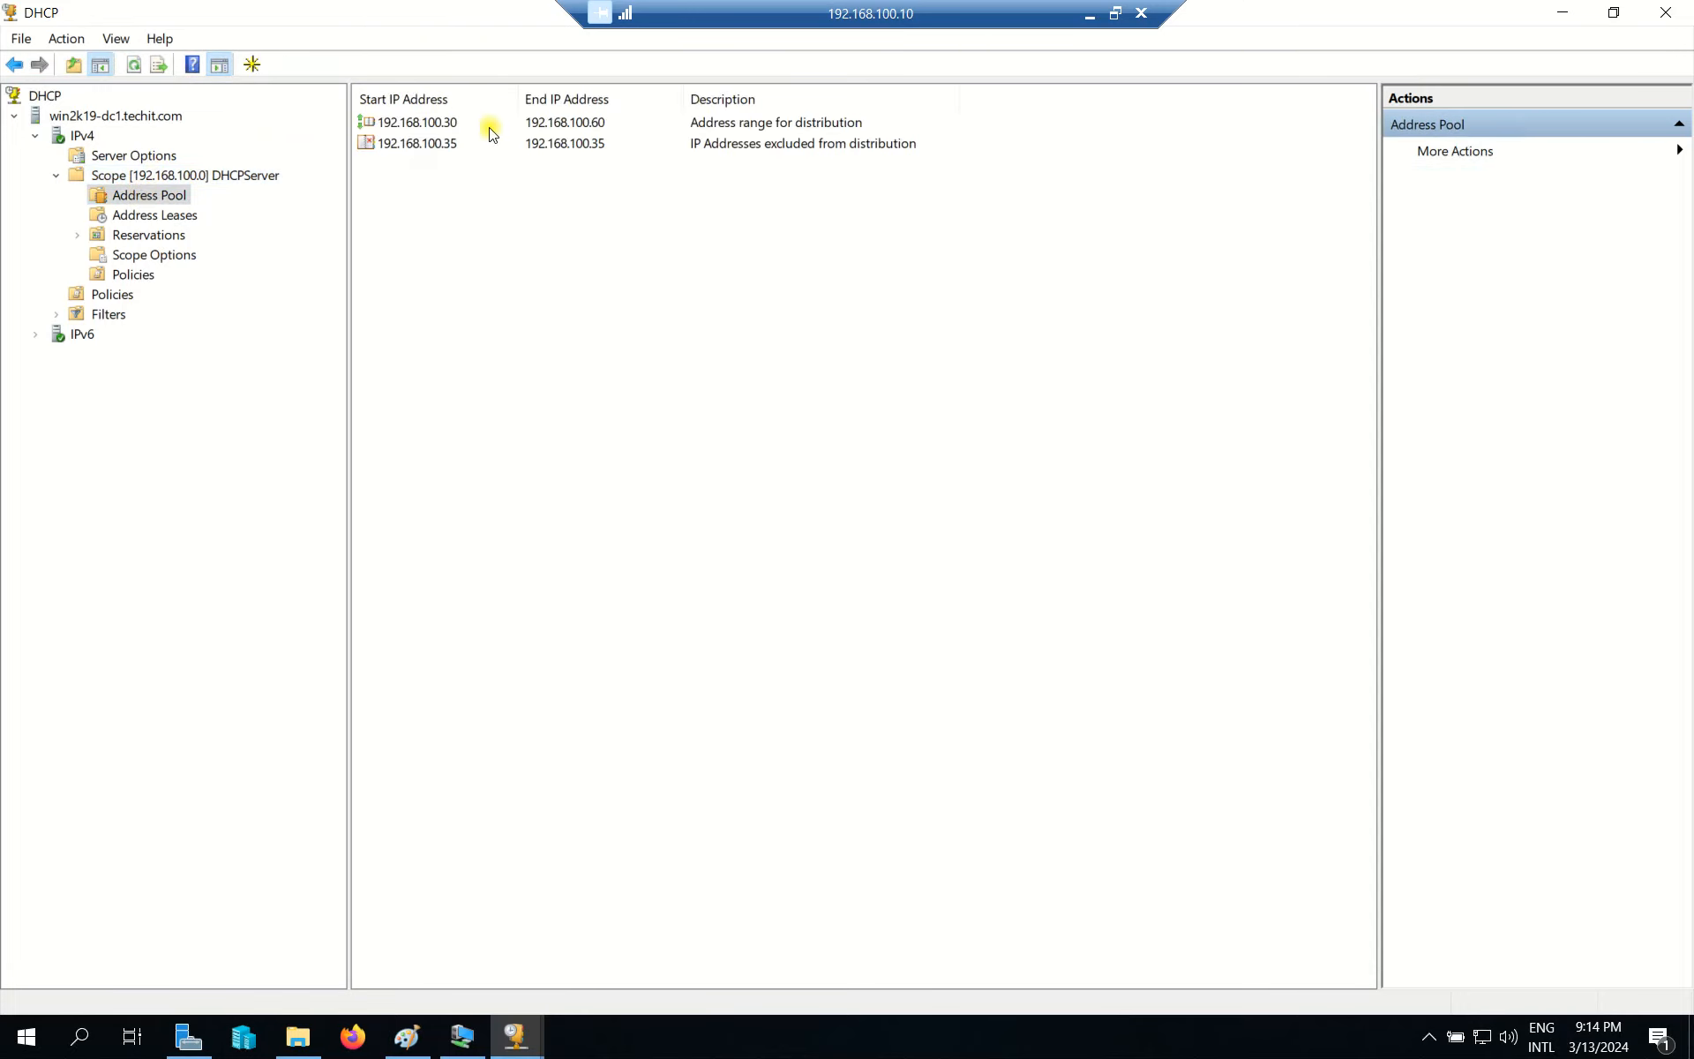
pyautogui.click(438, 125)
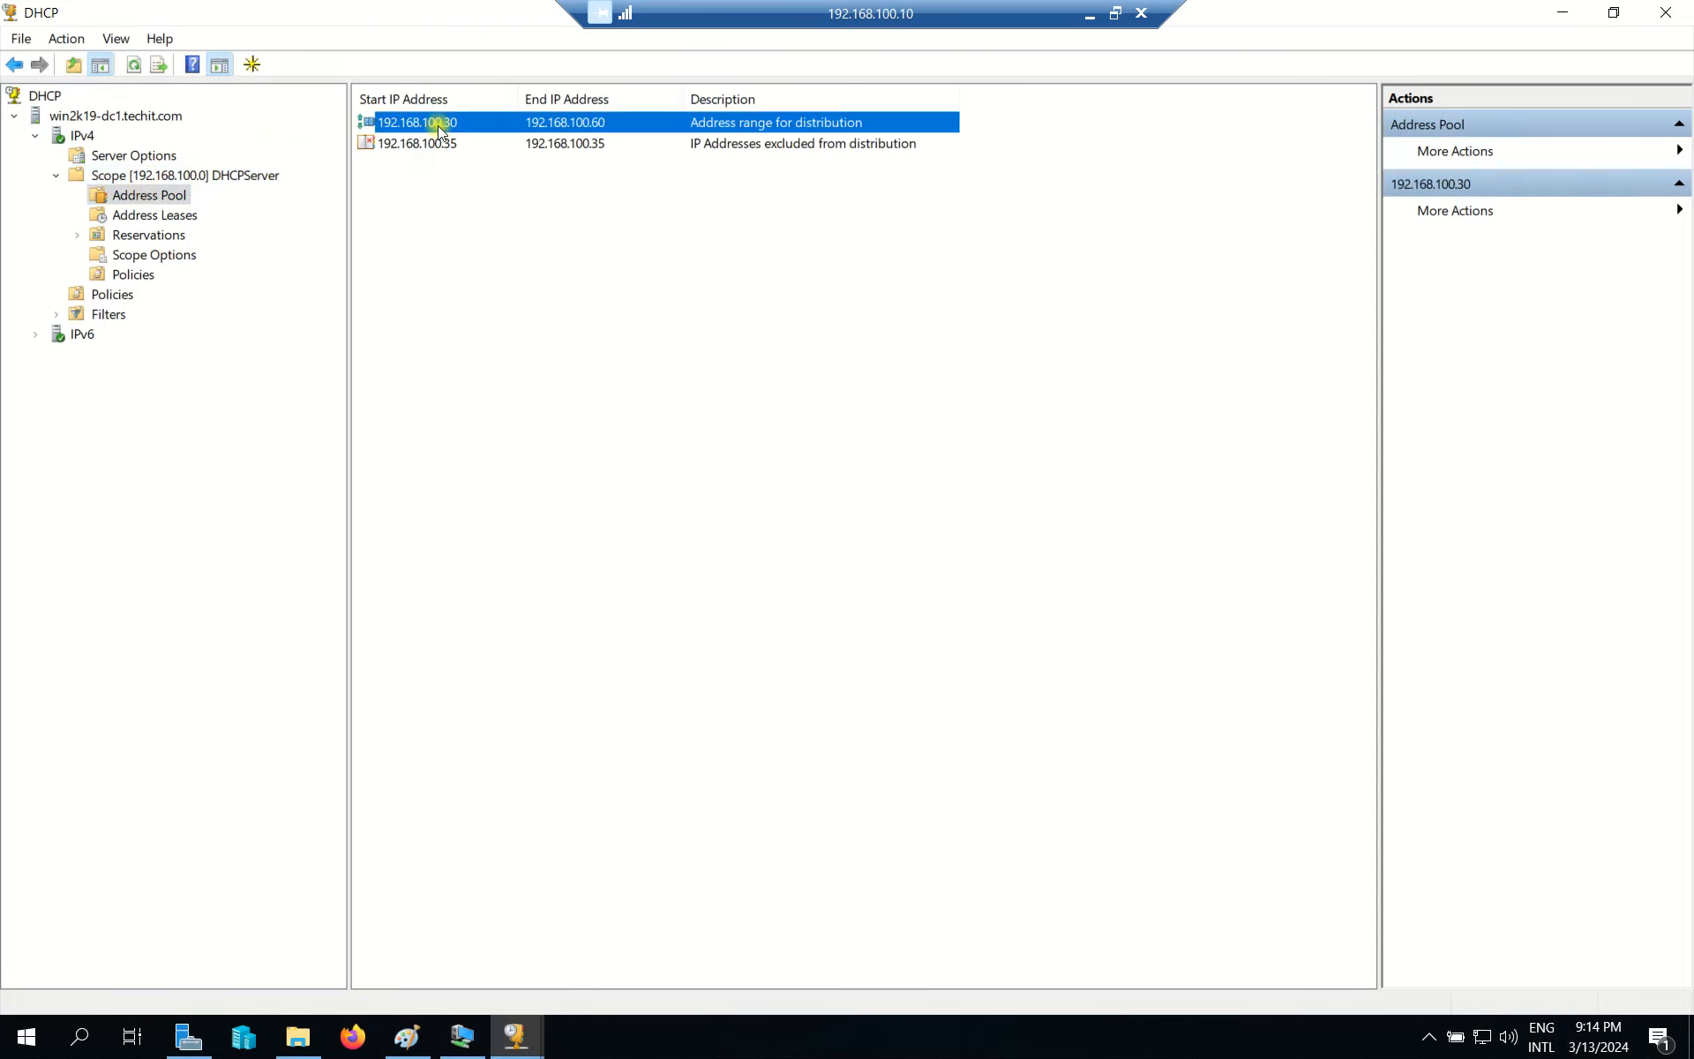
pyautogui.click(567, 256)
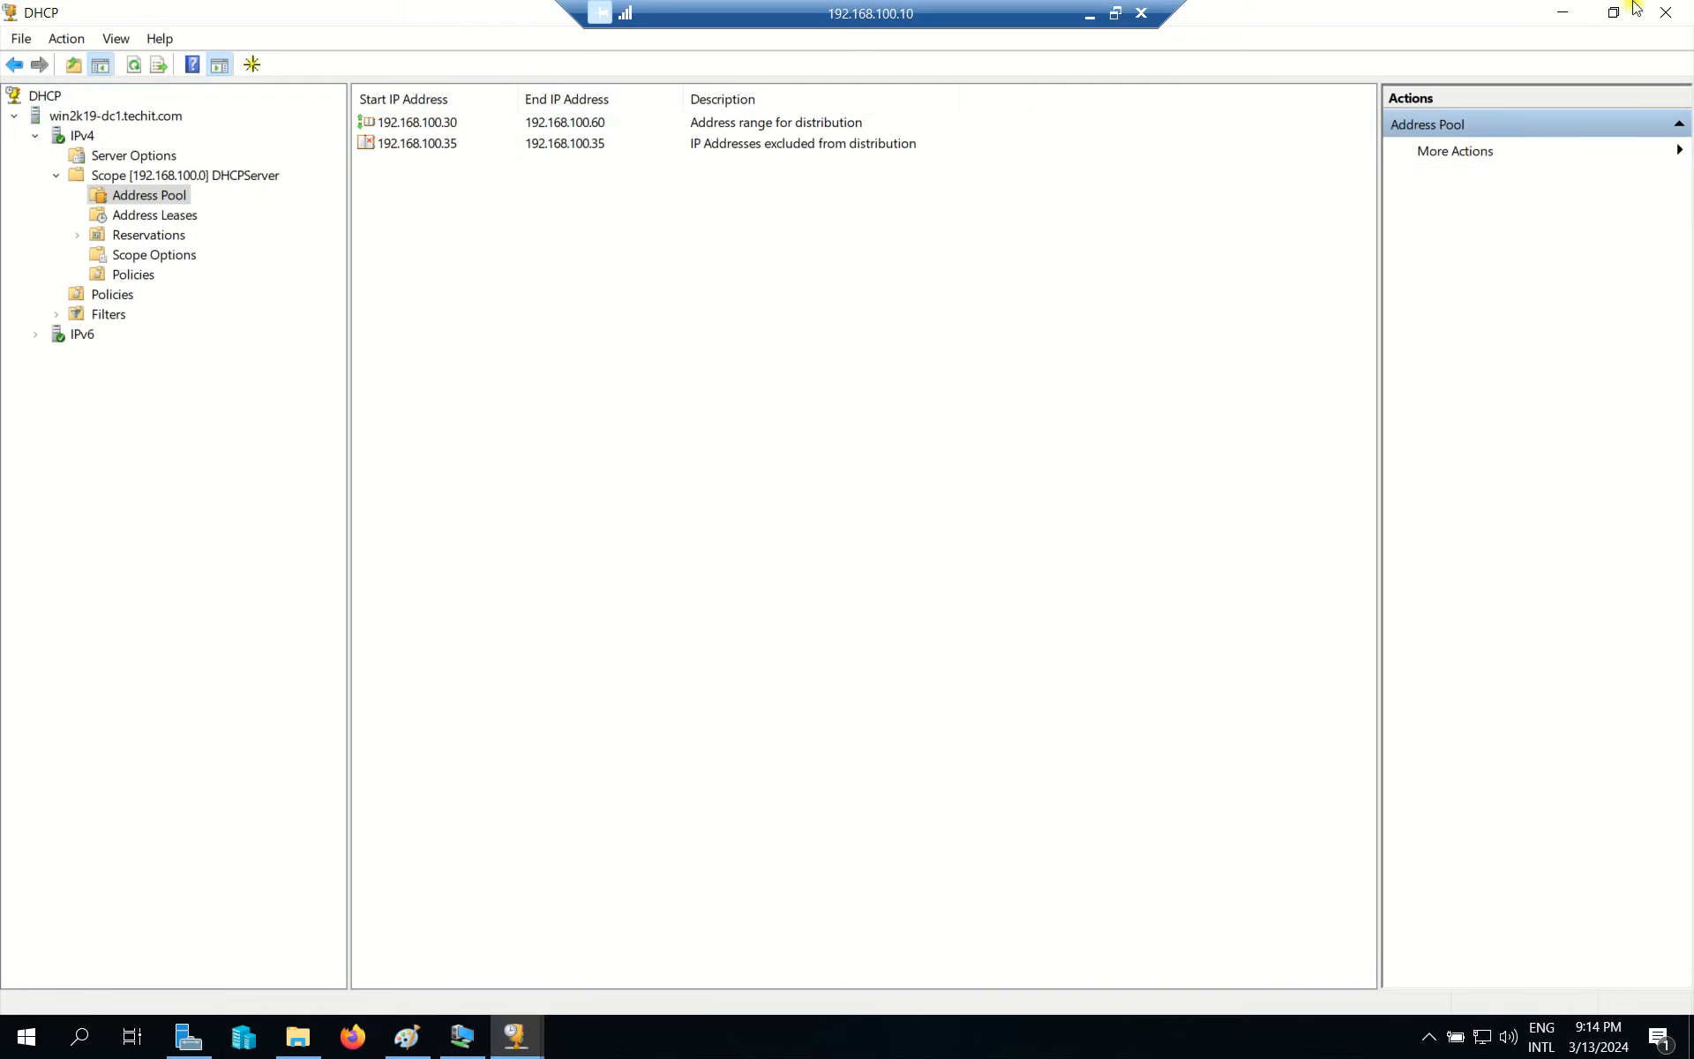
# Minimize the DHCP console, switch back to the Win10-client virtual machine, and refresh its desktop
pyautogui.click(1563, 12)
pyautogui.click(466, 1036)
pyautogui.rightClick(846, 327)
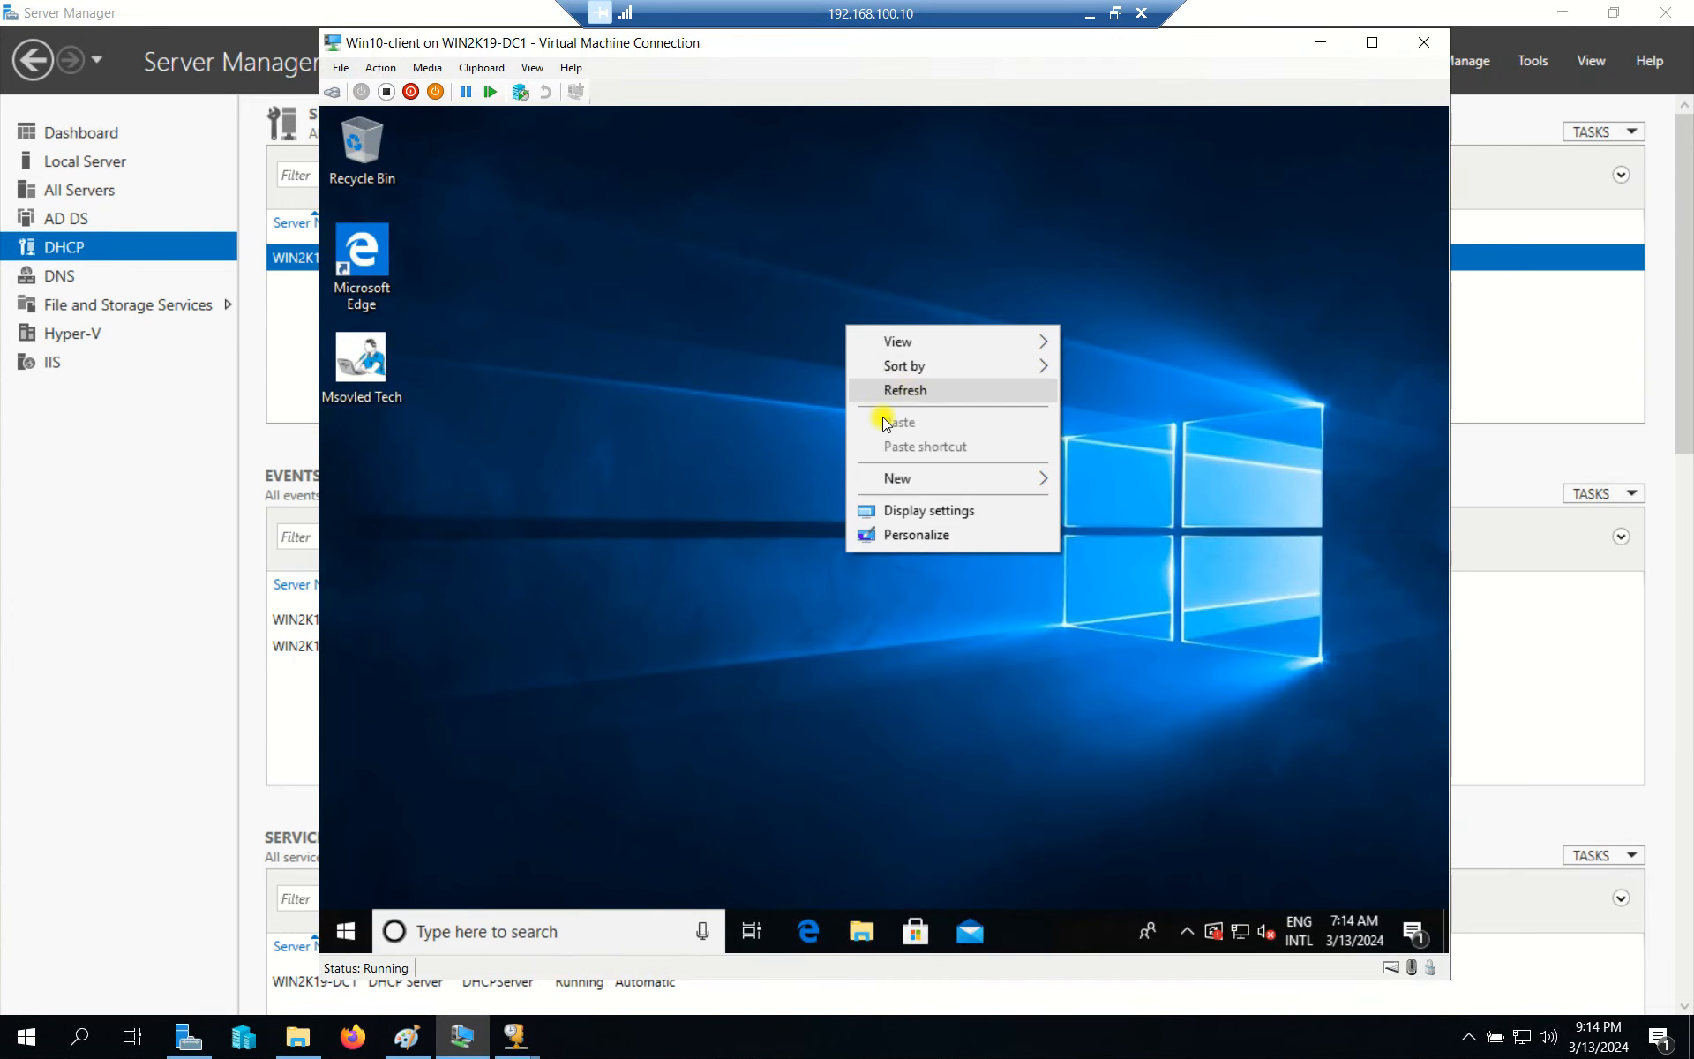
pyautogui.click(896, 391)
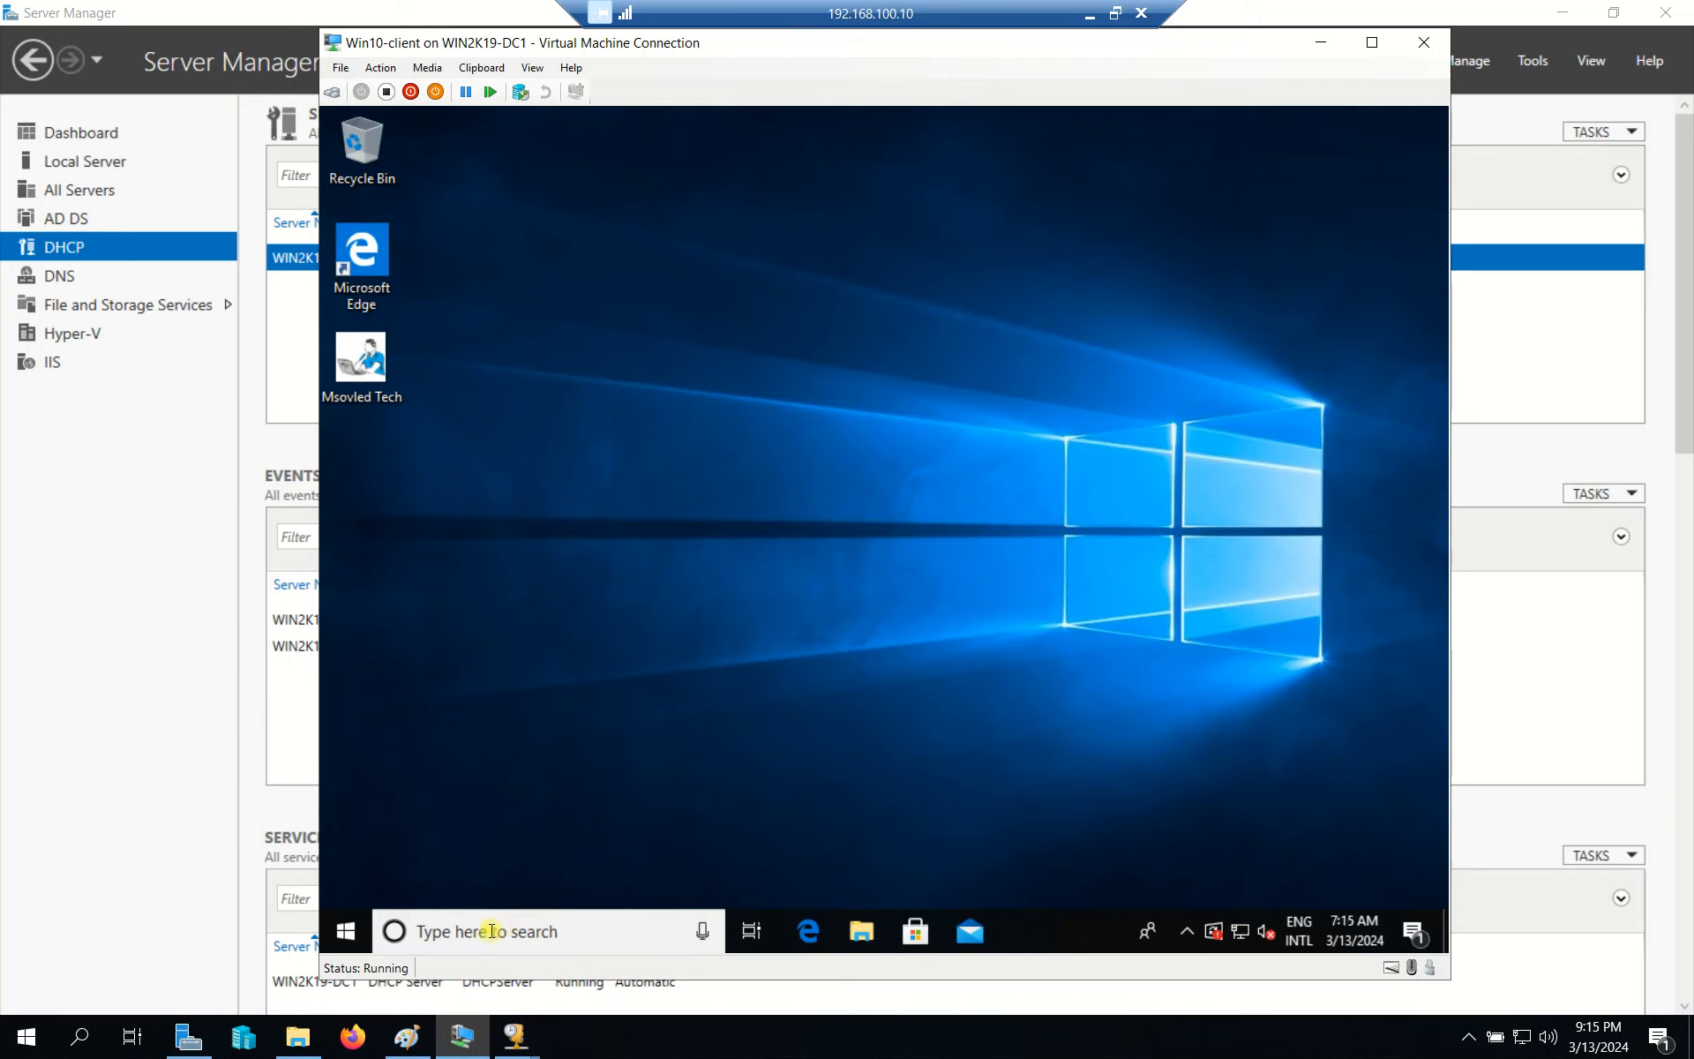
# Open Command Prompt on the client and display its IP configuration with ipconfig
pyautogui.press('super')
pyautogui.write('cmd')
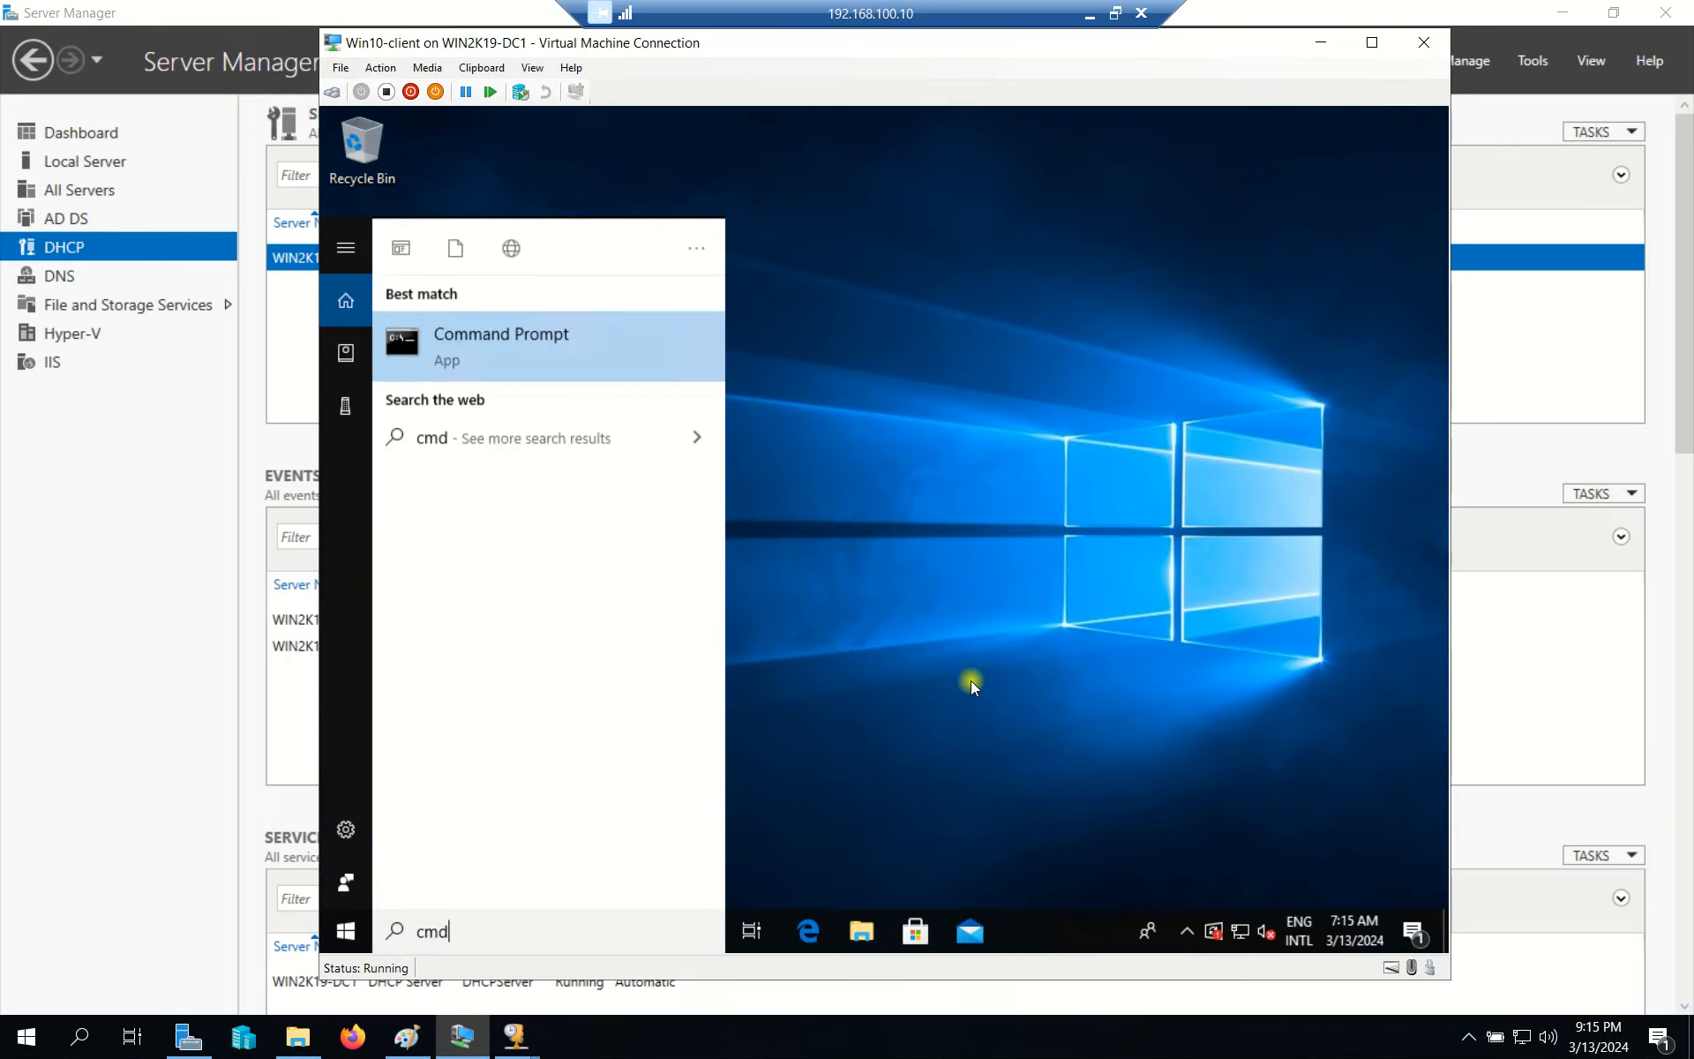
pyautogui.click(549, 353)
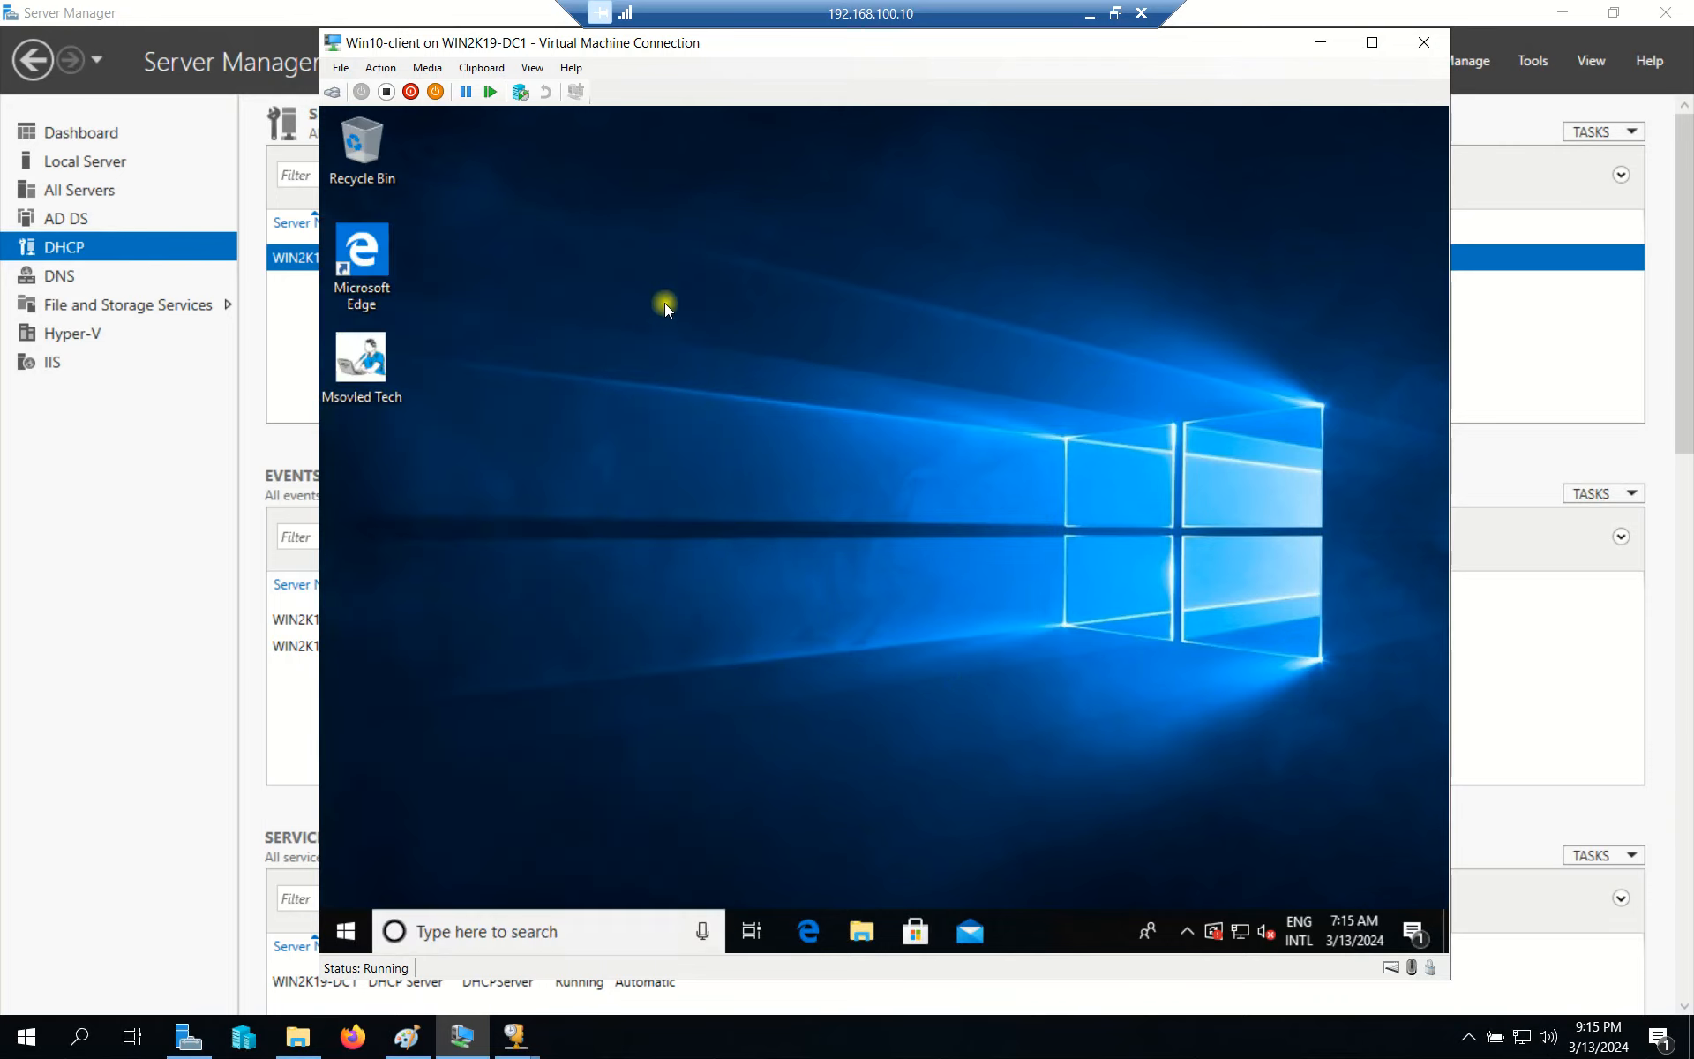
pyautogui.write('ip')
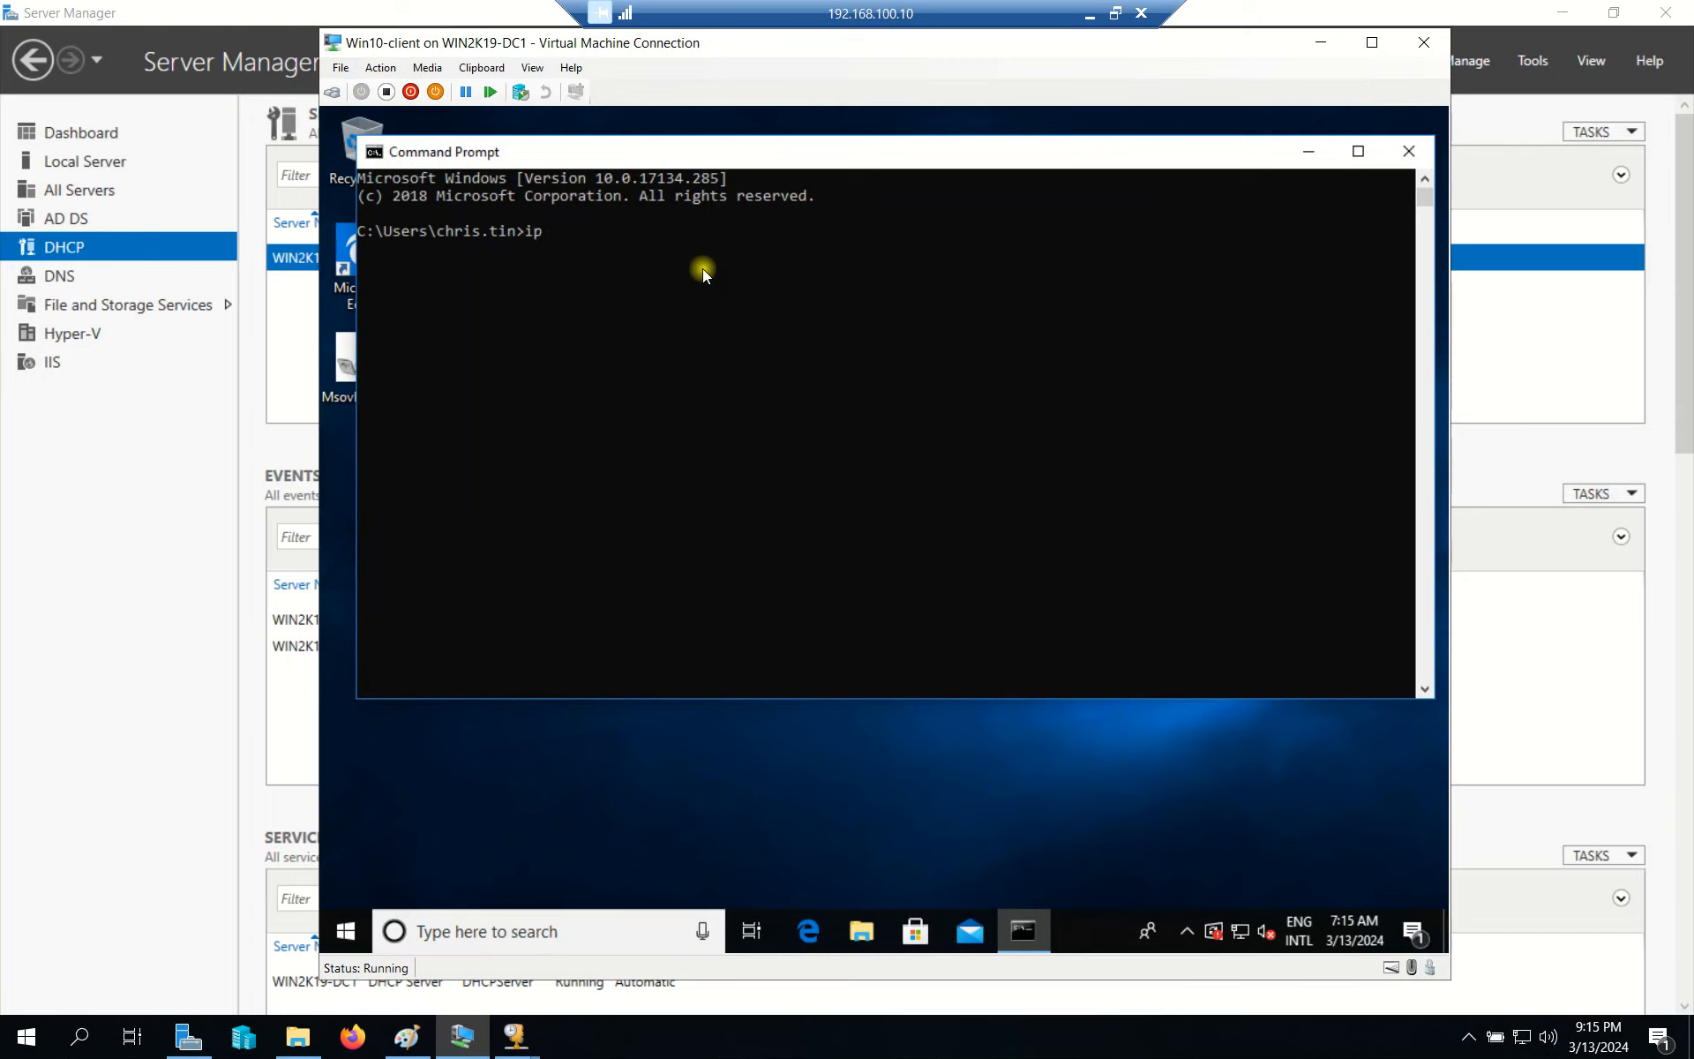
pyautogui.write('config')
pyautogui.press('Return')
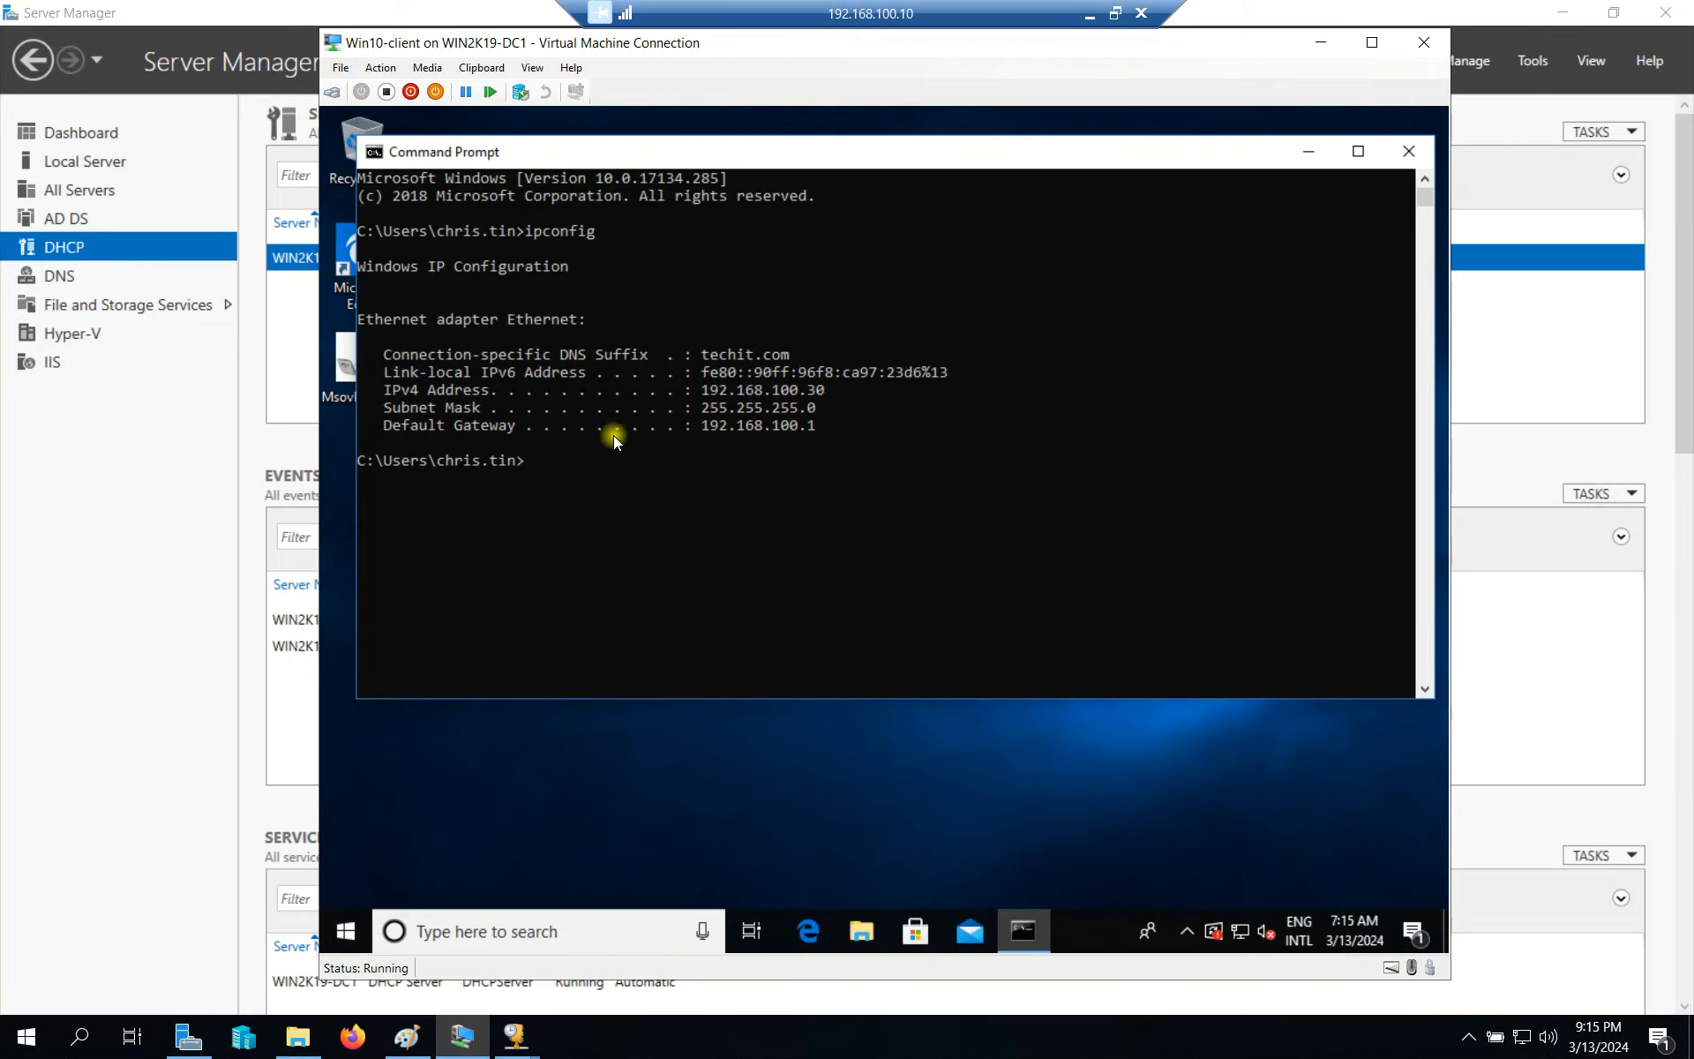
# Release the client's IP address with ipconfig /release and request a new lease with ipconfig /renew
pyautogui.write('ipconfig /release')
pyautogui.press('Return')
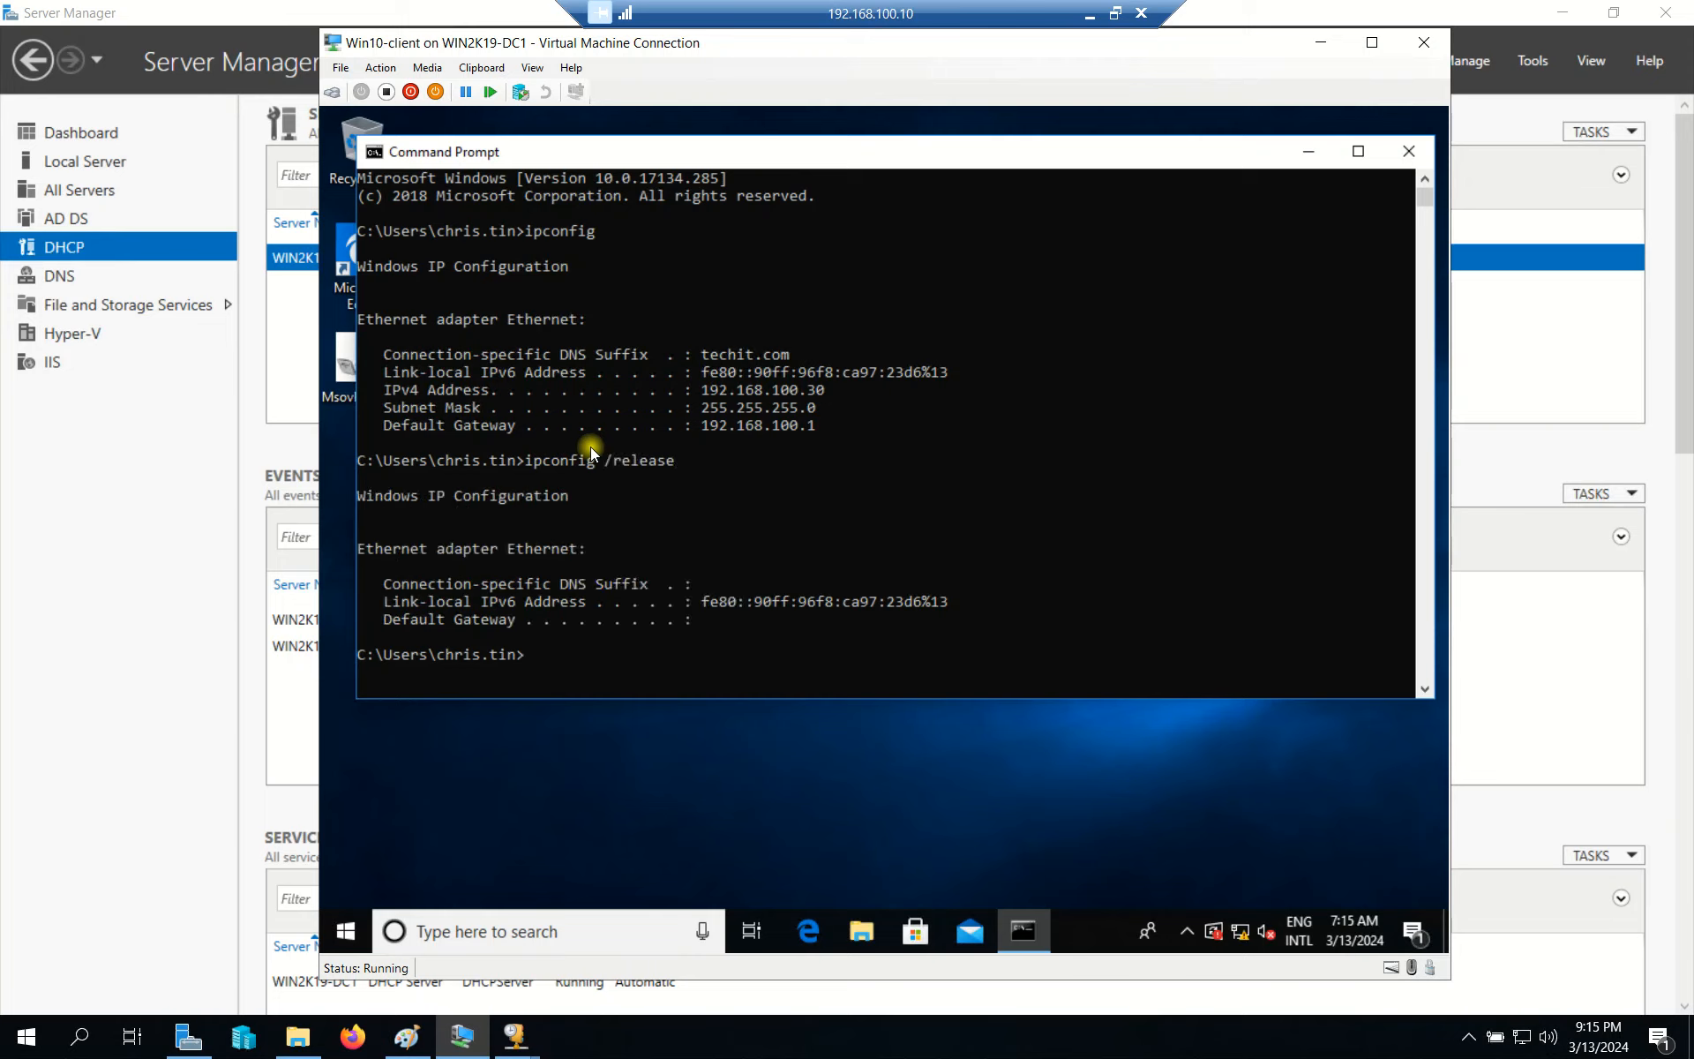
pyautogui.press('Up')
pyautogui.press('BackSpace')
pyautogui.press('BackSpace')
pyautogui.press('BackSpace')
pyautogui.press('BackSpace')
pyautogui.press('BackSpace')
pyautogui.write('new')
pyautogui.press('Return')
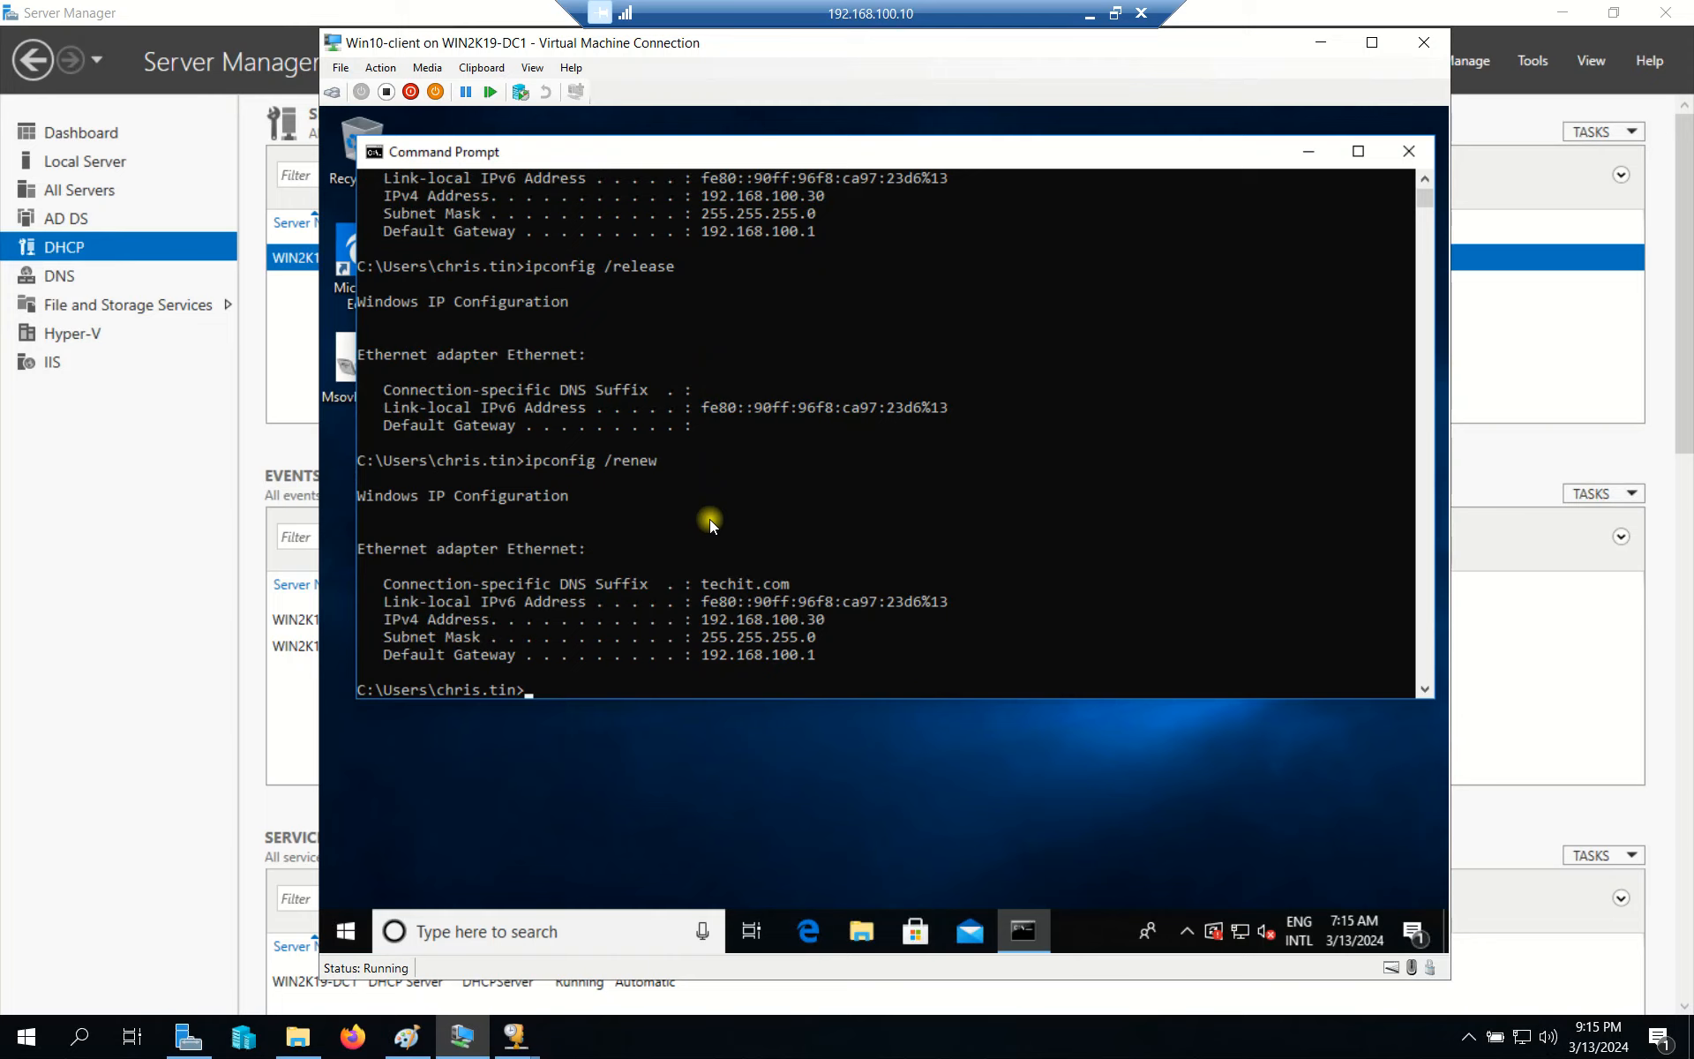
# Run ipconfig /all, inspect the client's IPv4 address in the full listing, and minimize Command Prompt
pyautogui.scroll(-2, 709, 519)
pyautogui.write('ipconfig /')
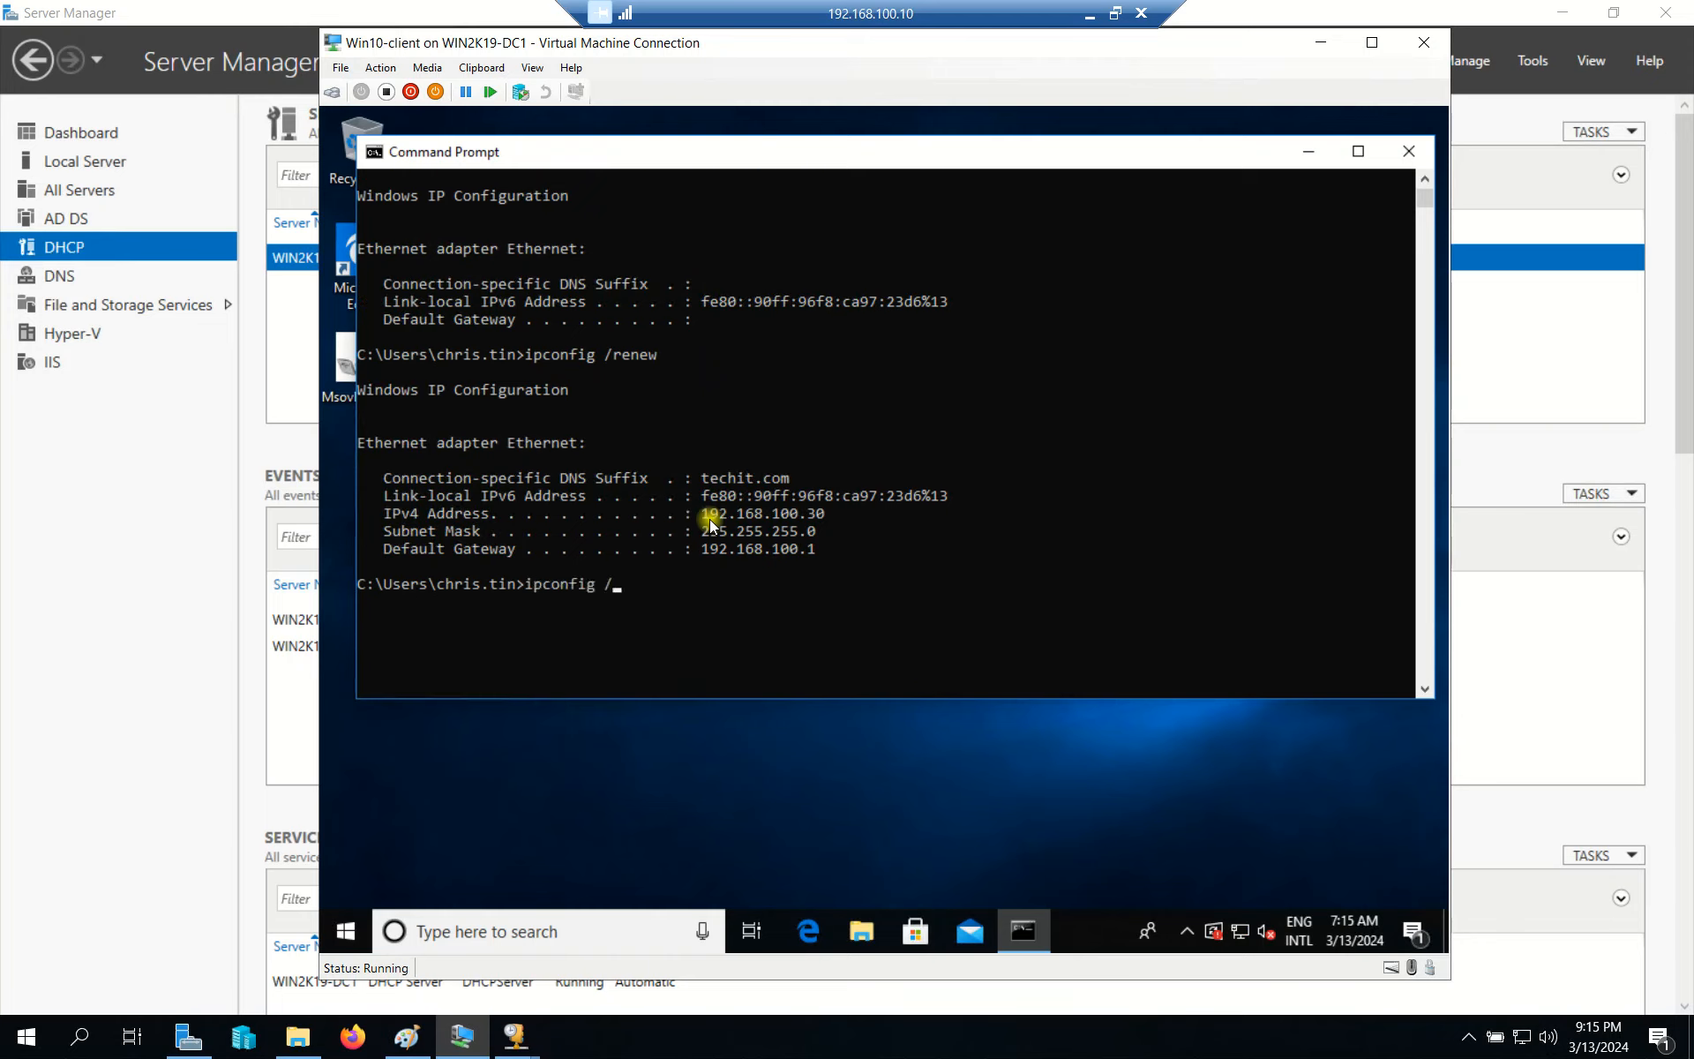
pyautogui.write('all')
pyautogui.press('Return')
pyautogui.click(817, 480)
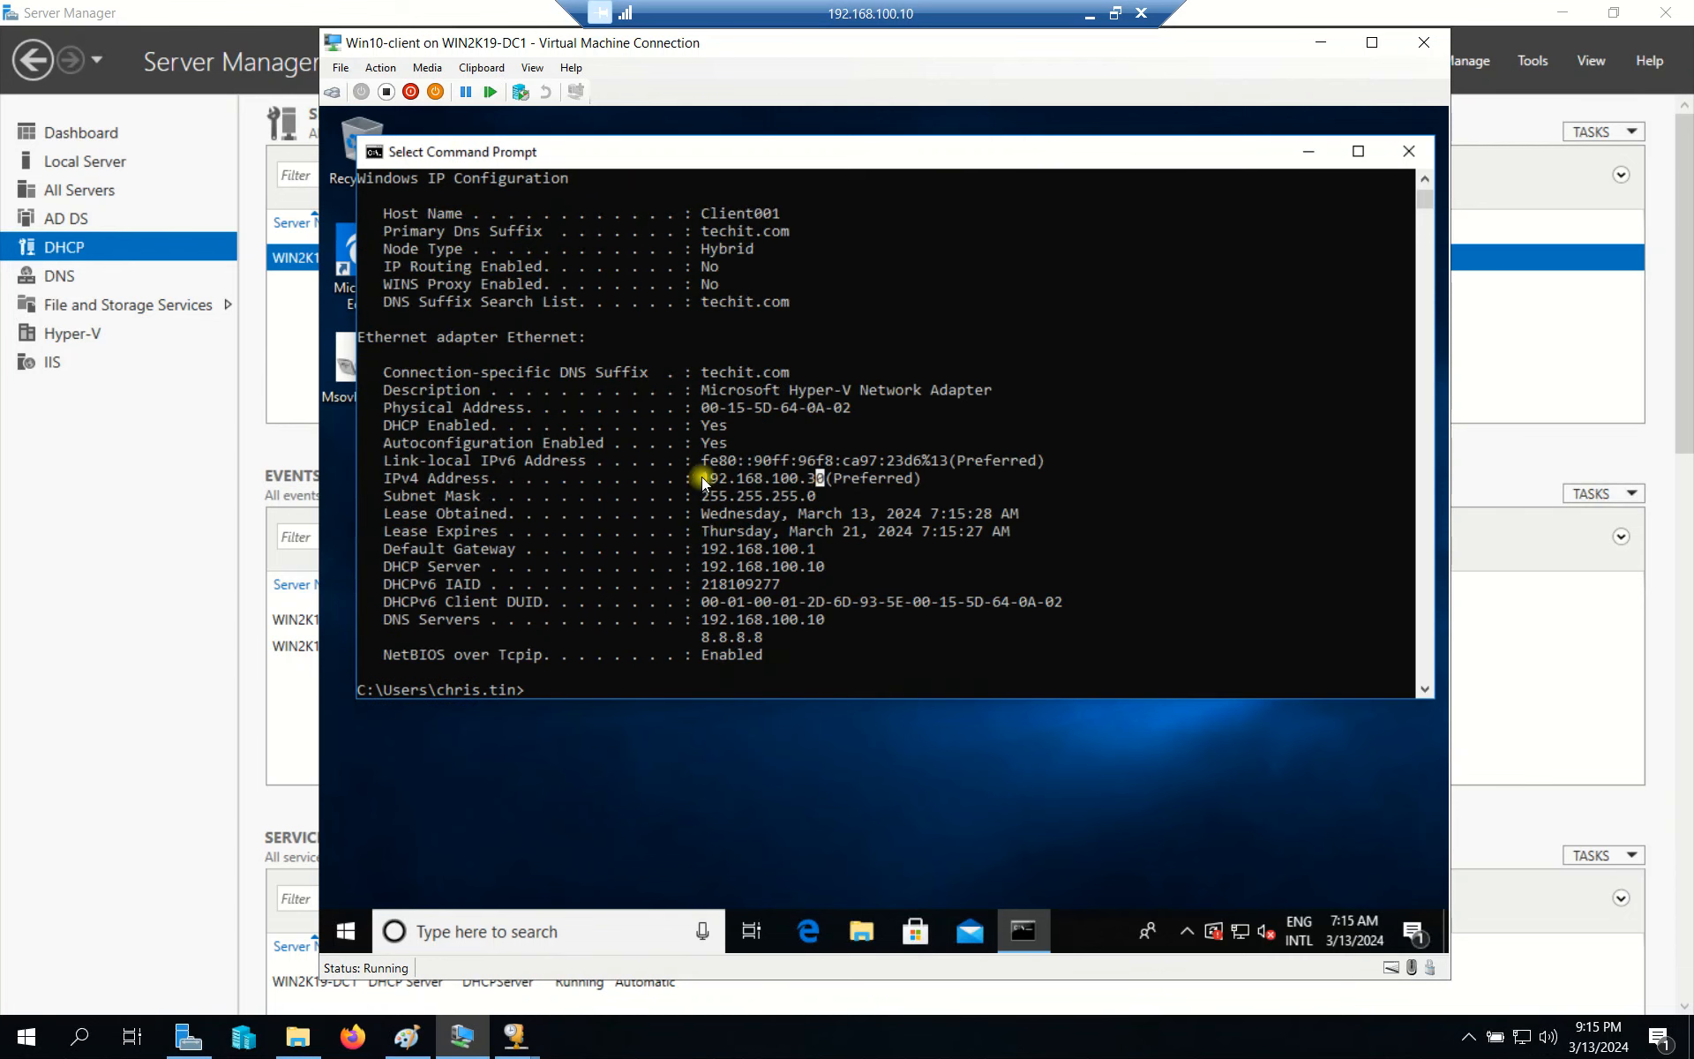
pyautogui.moveTo(799, 475); pyautogui.dragTo(821, 485)
pyautogui.click(820, 481)
pyautogui.click(1308, 151)
# Open the client's Ethernet connection status from the Network and Sharing Center and view the connection details
pyautogui.rightClick(1237, 919)
pyautogui.click(1286, 897)
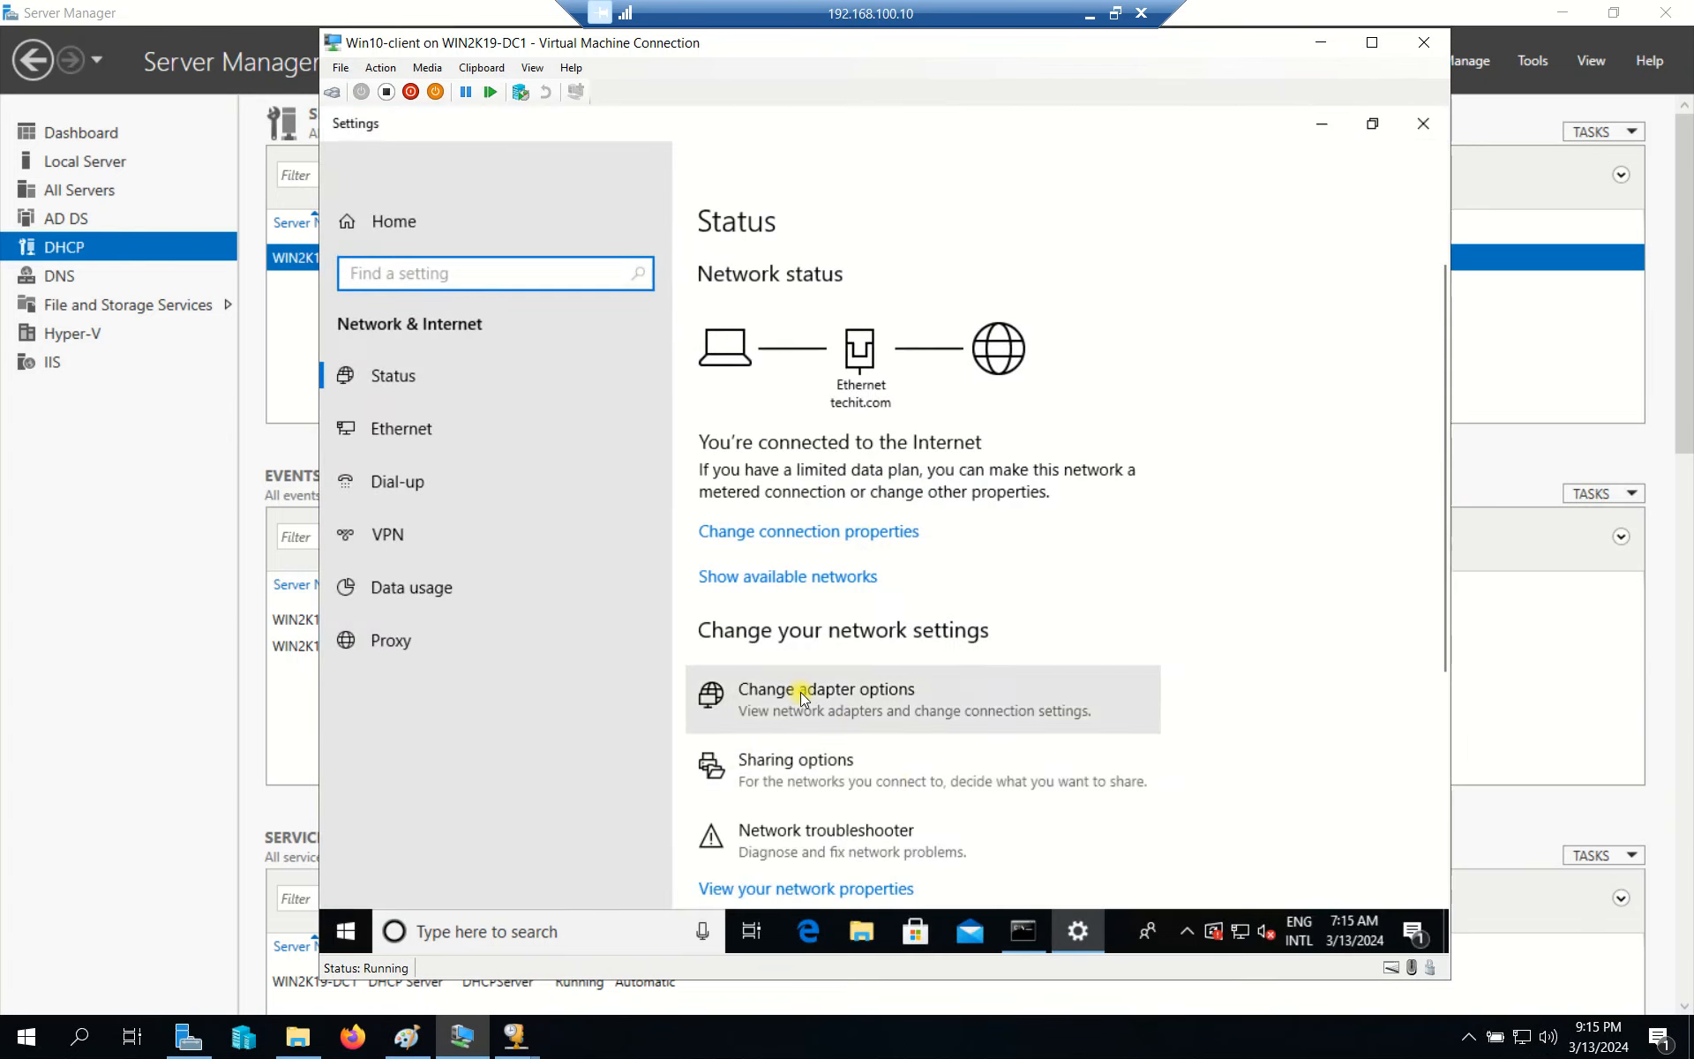
pyautogui.scroll(-5, 882, 688)
pyautogui.click(457, 439)
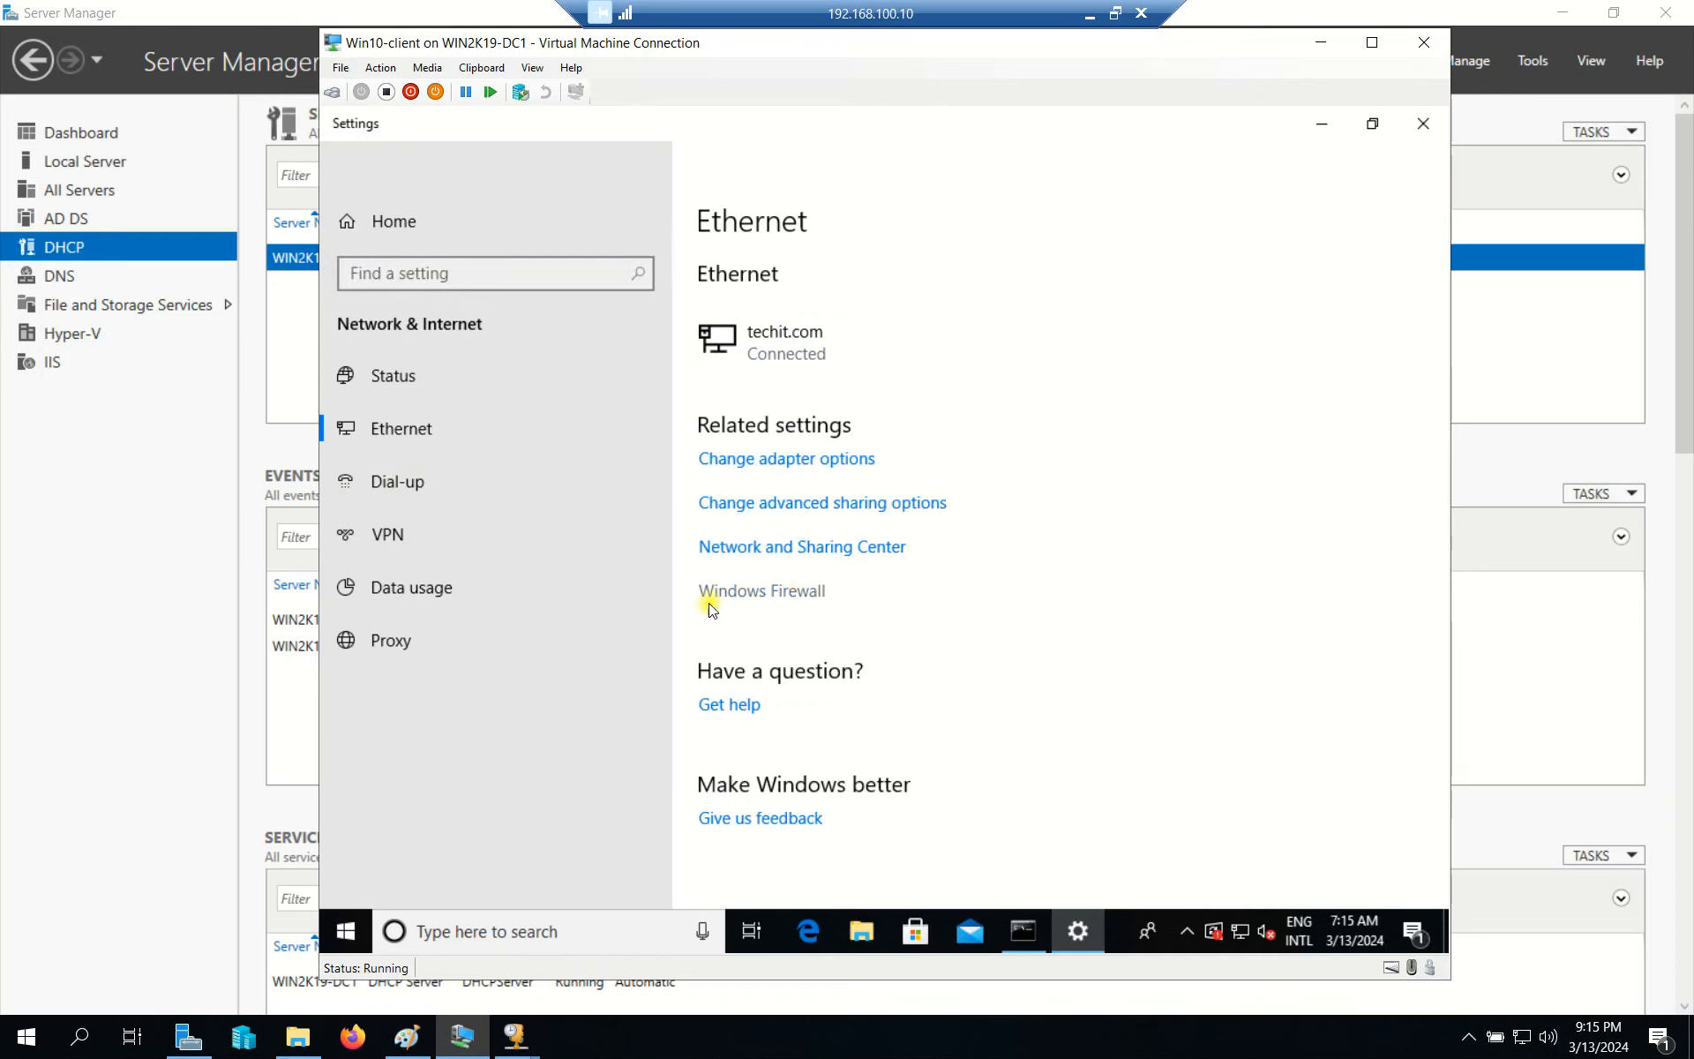
pyautogui.click(850, 551)
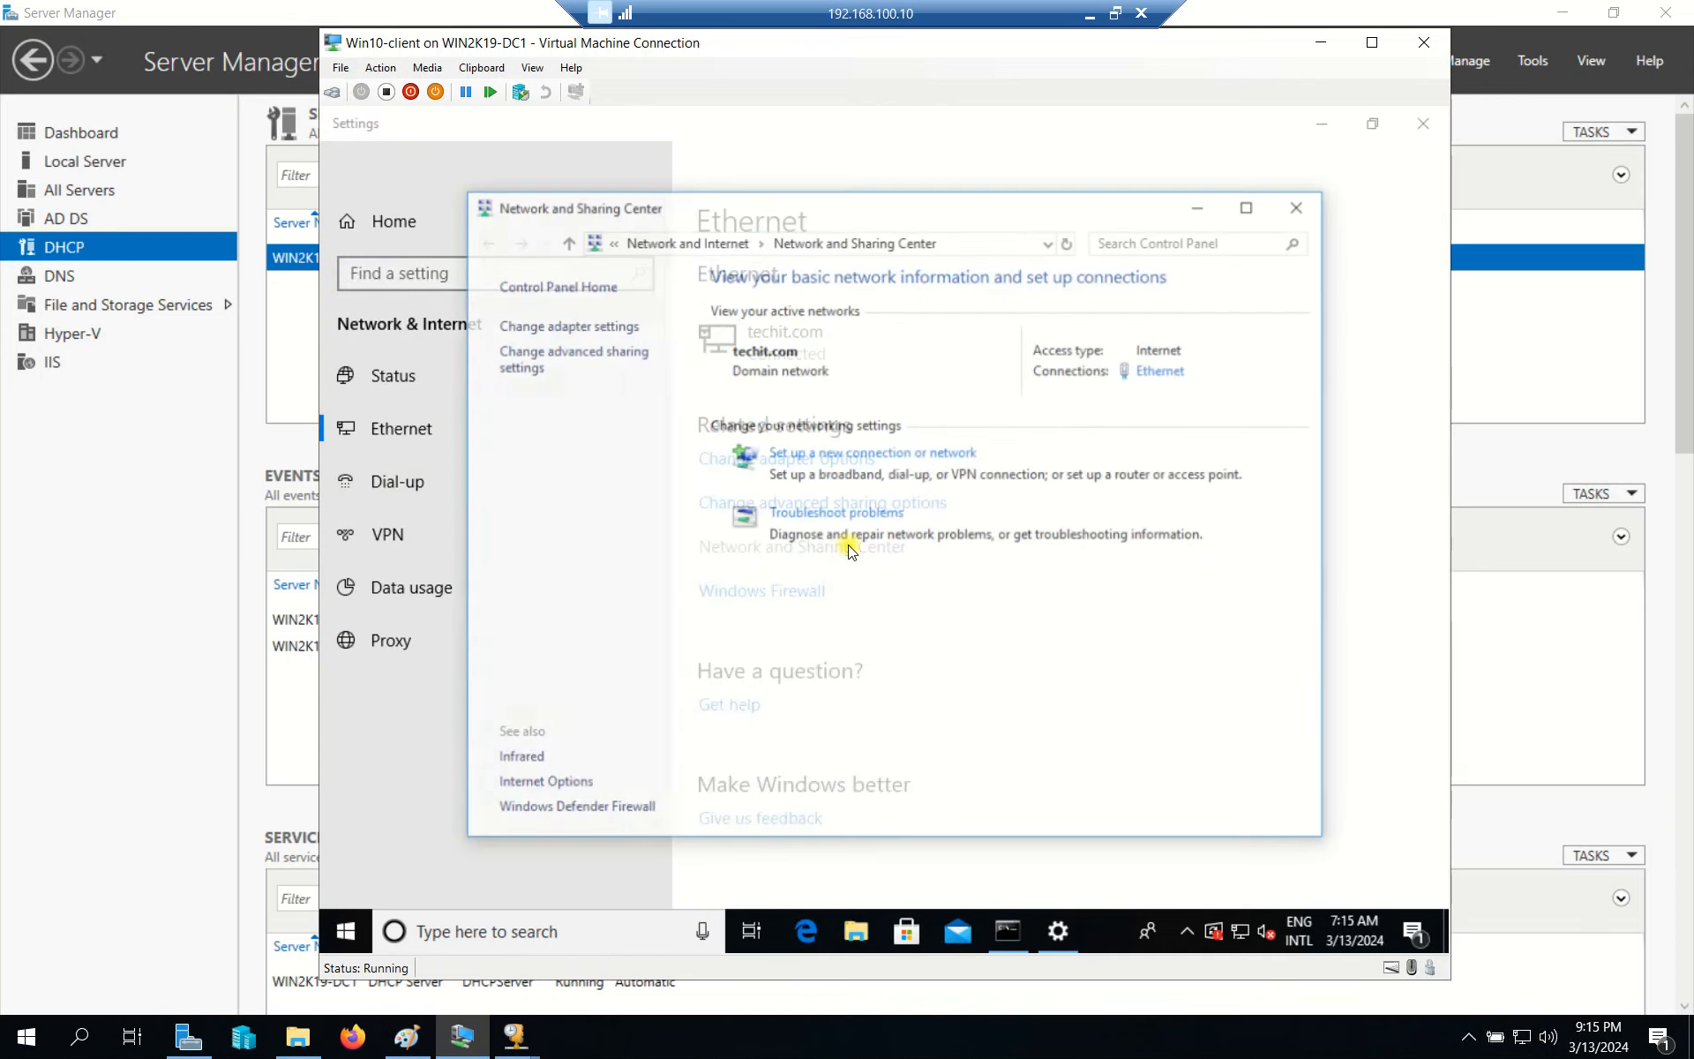
pyautogui.click(1196, 382)
pyautogui.click(777, 503)
pyautogui.click(1073, 328)
# Request the Ethernet connection's properties and authorize Network Connections with the administrator's user name and password
pyautogui.click(781, 698)
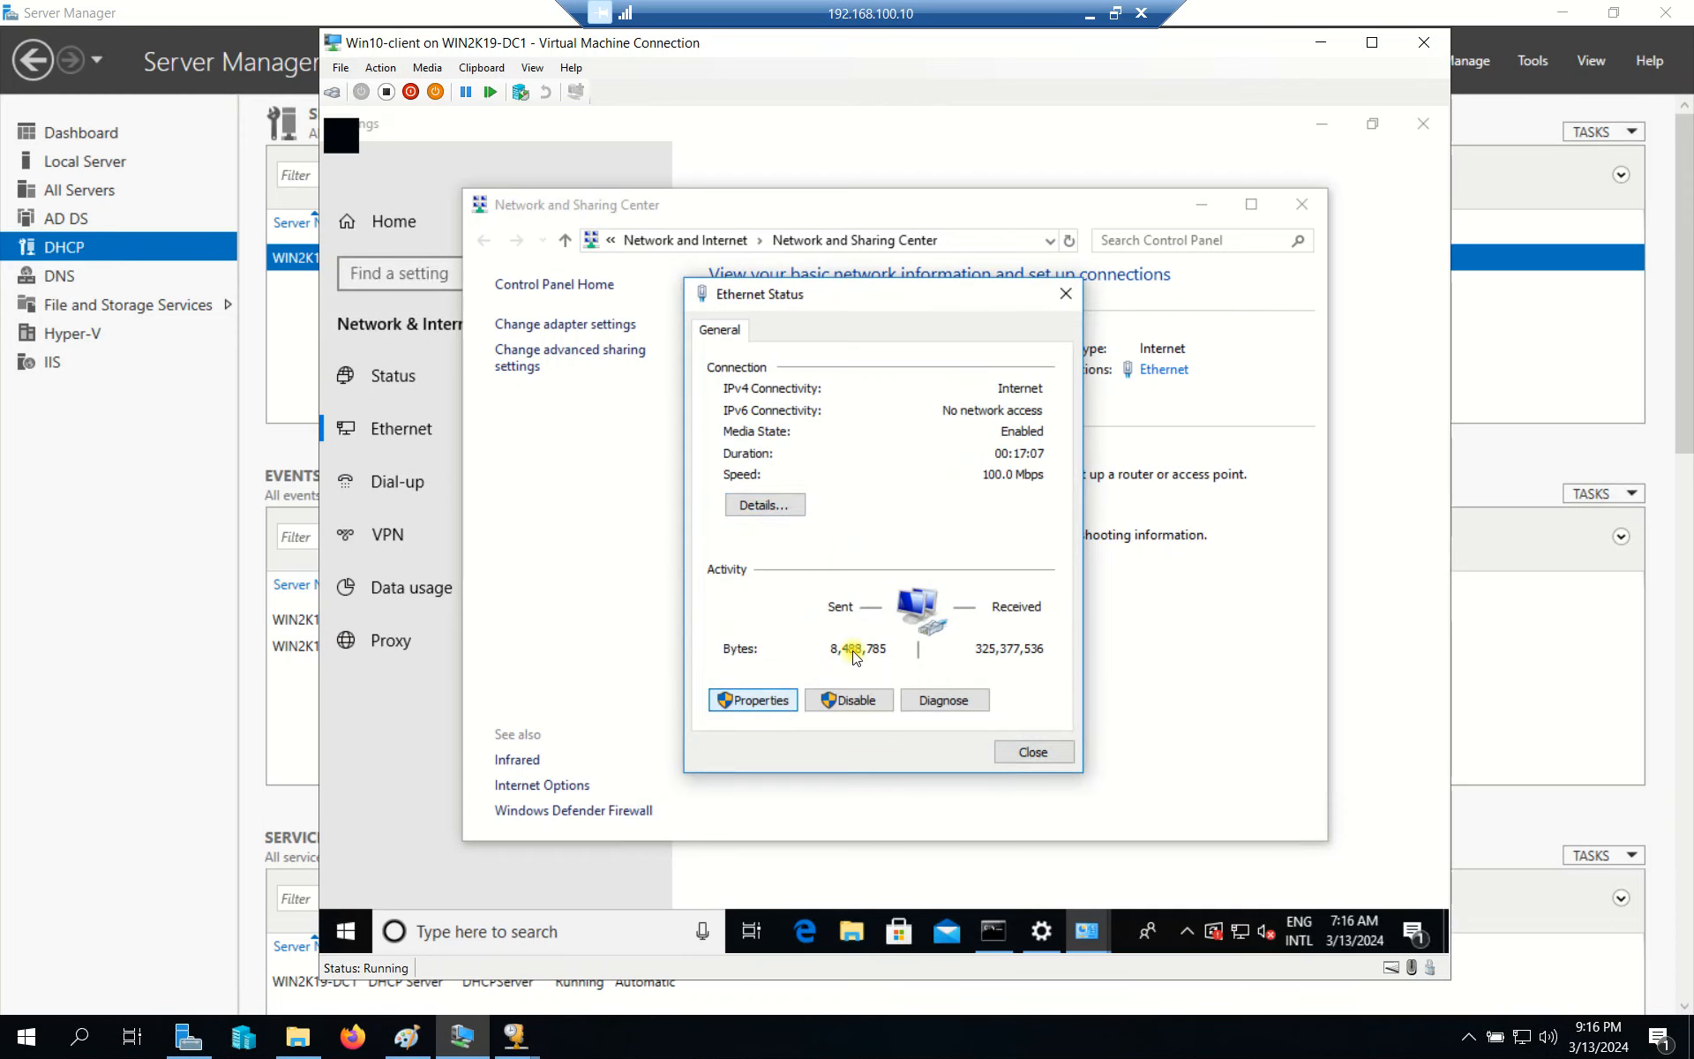
pyautogui.write('itadministrator')
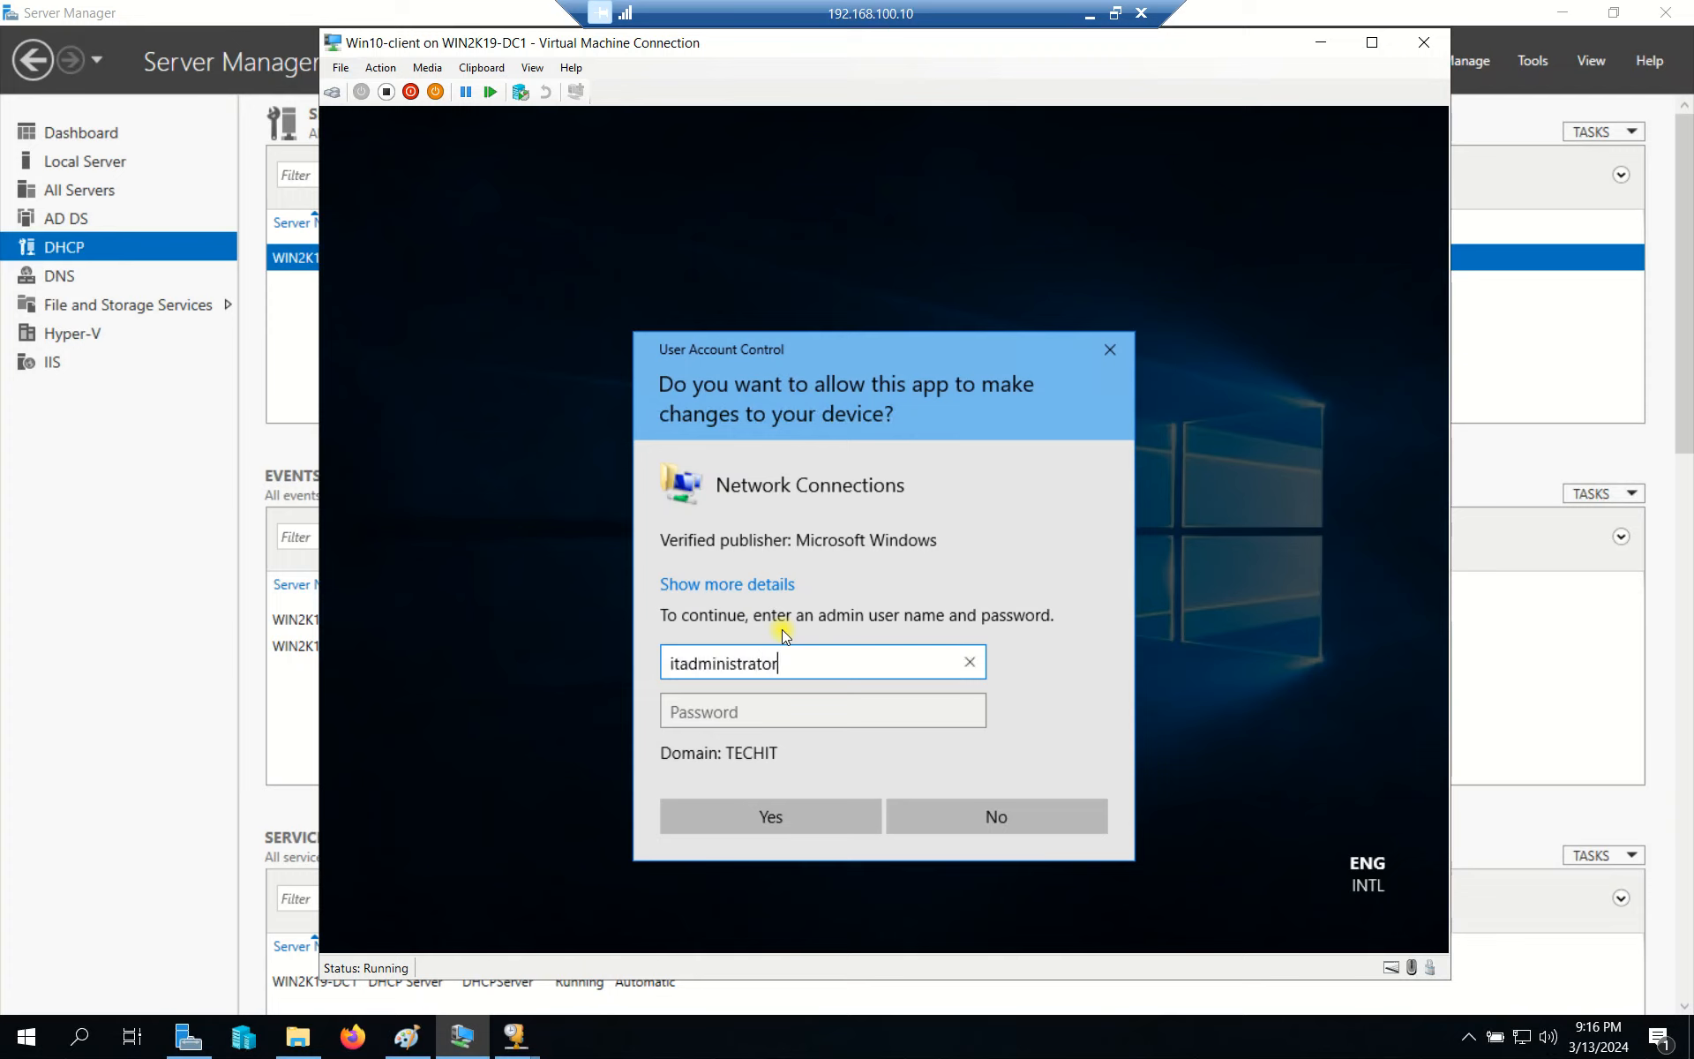
pyautogui.press('Tab')
pyautogui.write('••••••••••')
pyautogui.press('Return')
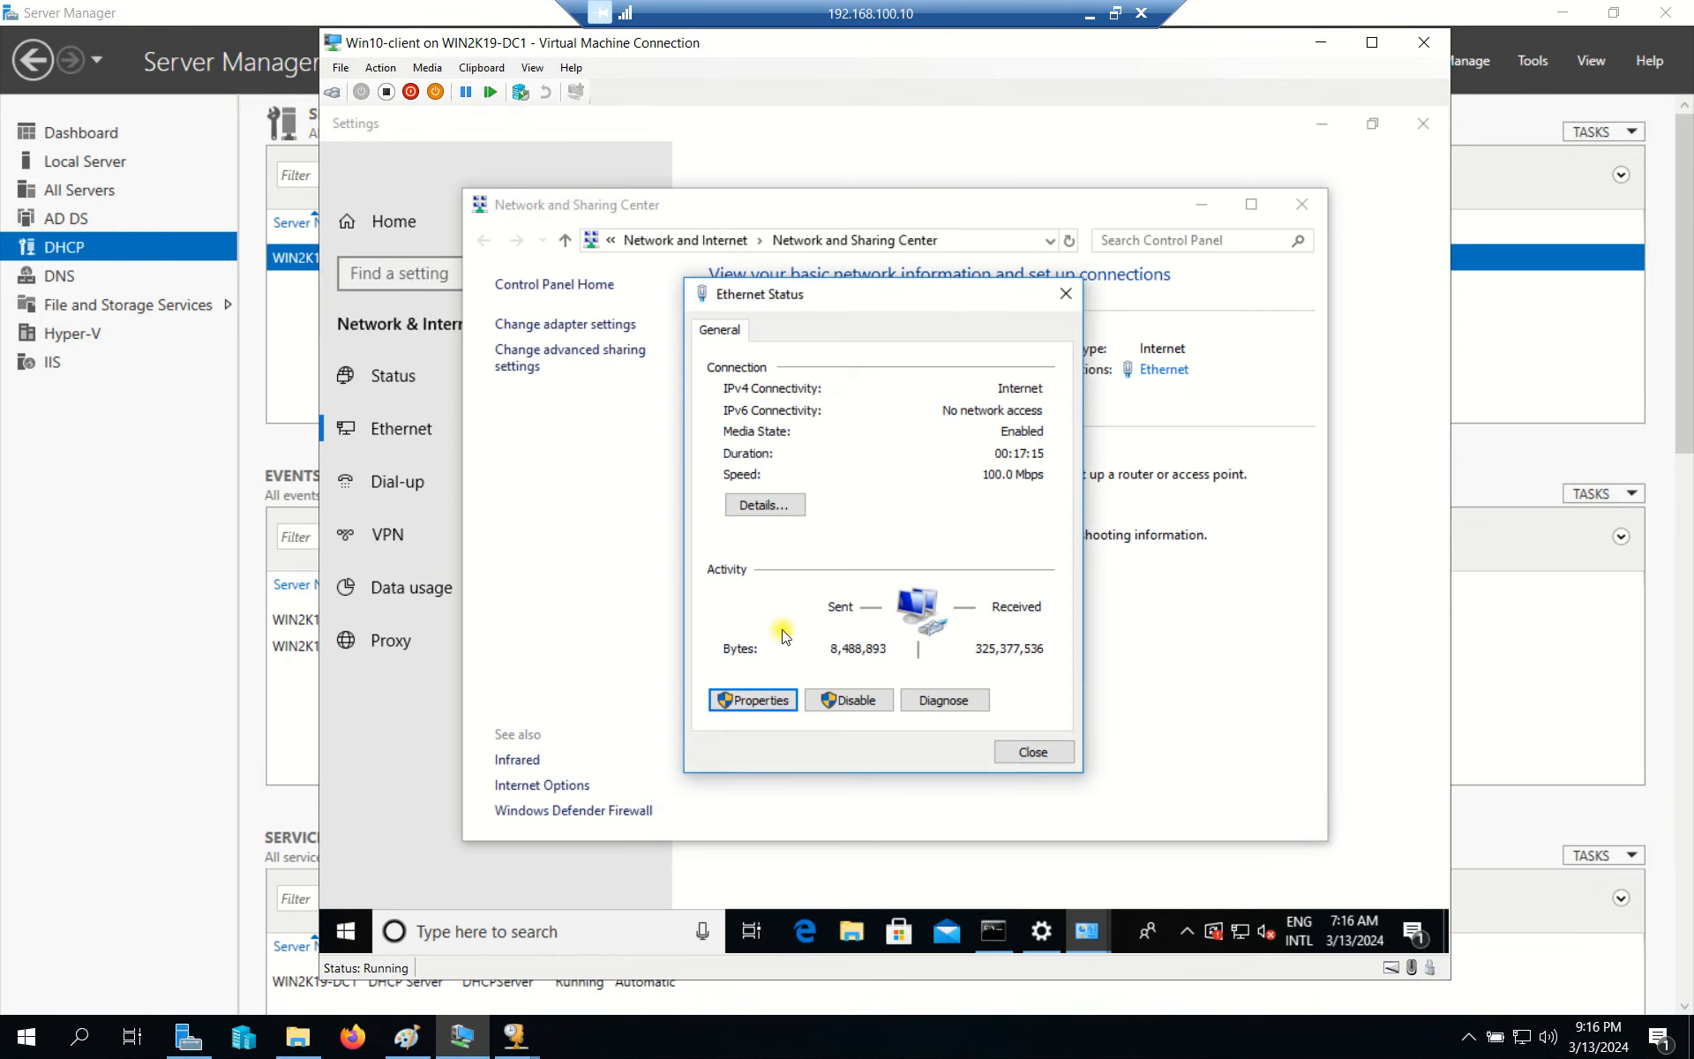
# Check the Ethernet adapter's TCP/IPv4 properties, close the client's network windows, and minimize the virtual machine connection
pyautogui.click(753, 699)
pyautogui.doubleClick(957, 547)
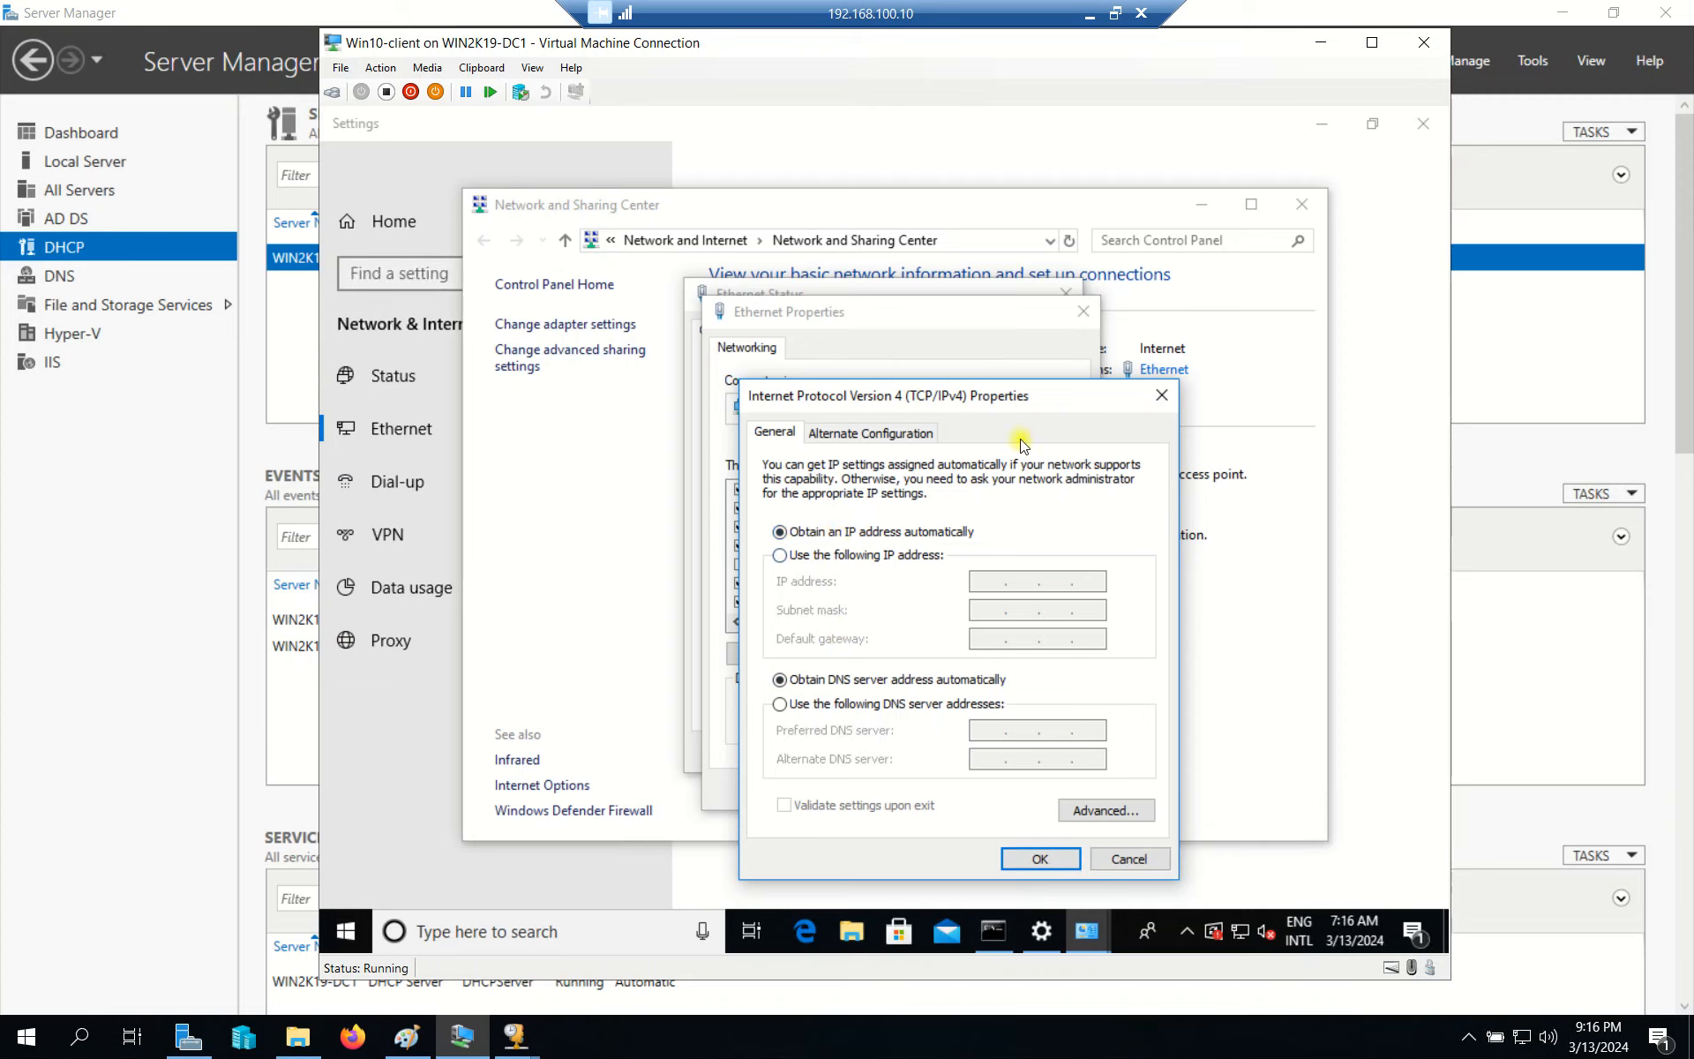
pyautogui.click(1163, 396)
pyautogui.click(1084, 312)
pyautogui.click(1066, 292)
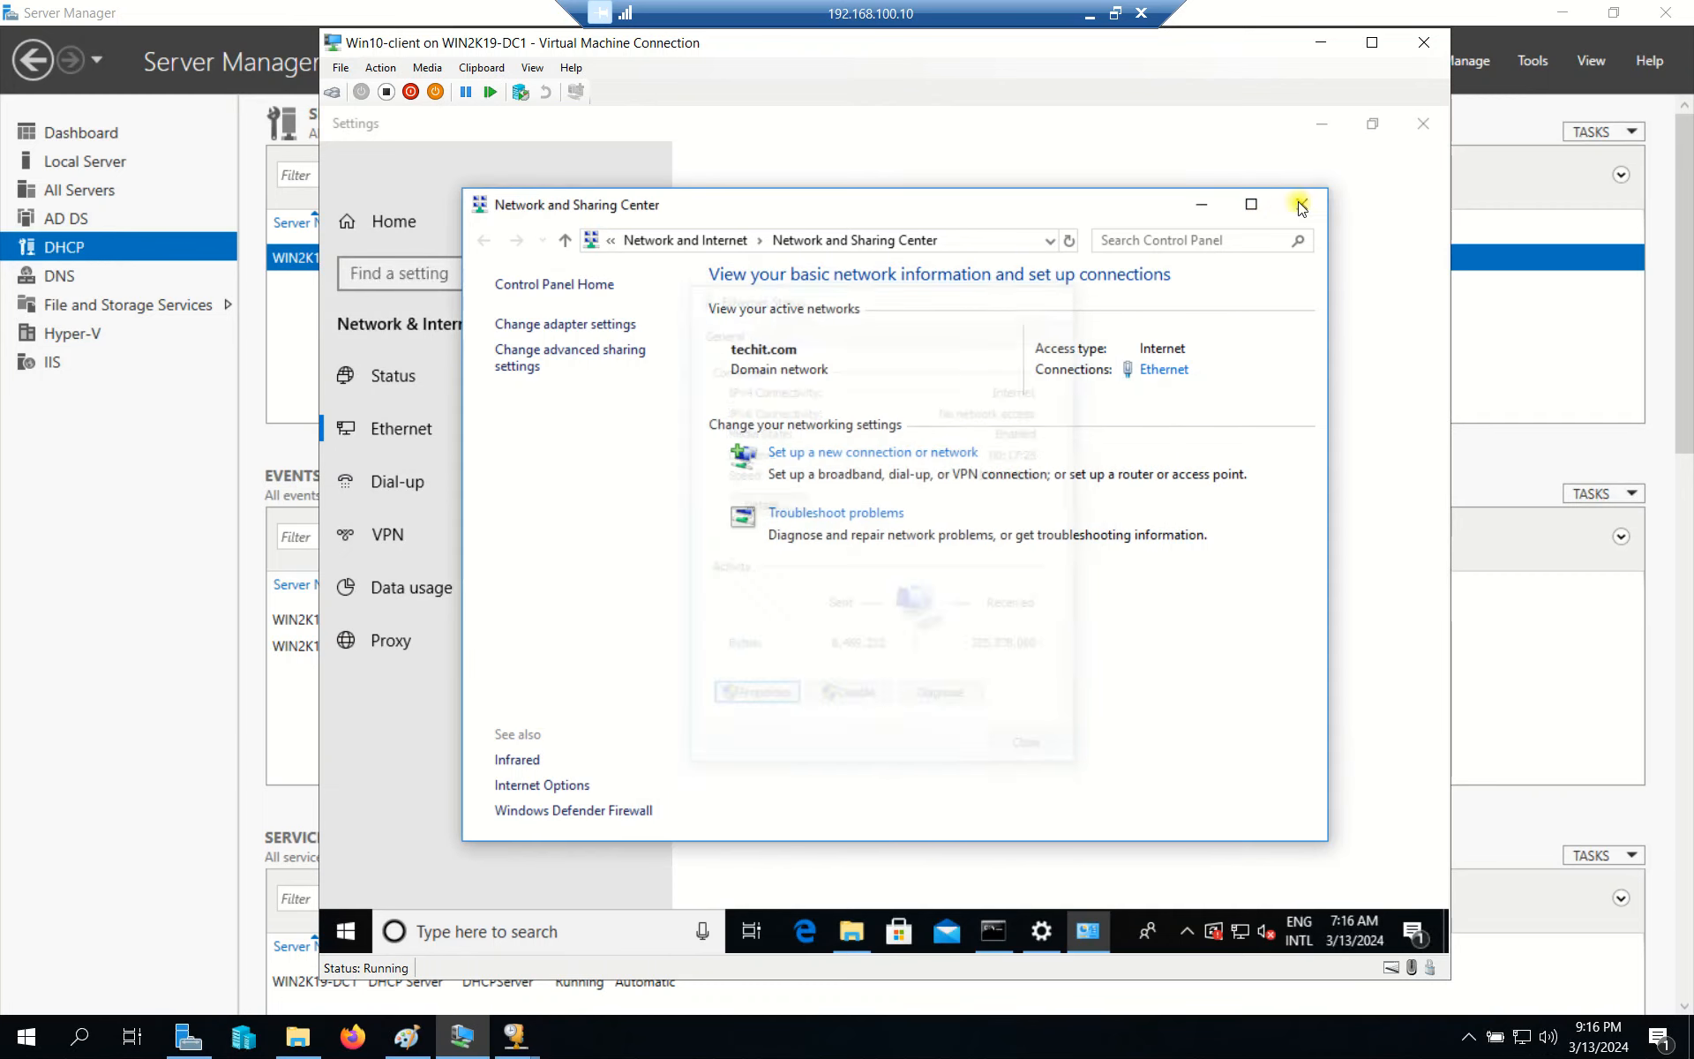
pyautogui.click(1422, 125)
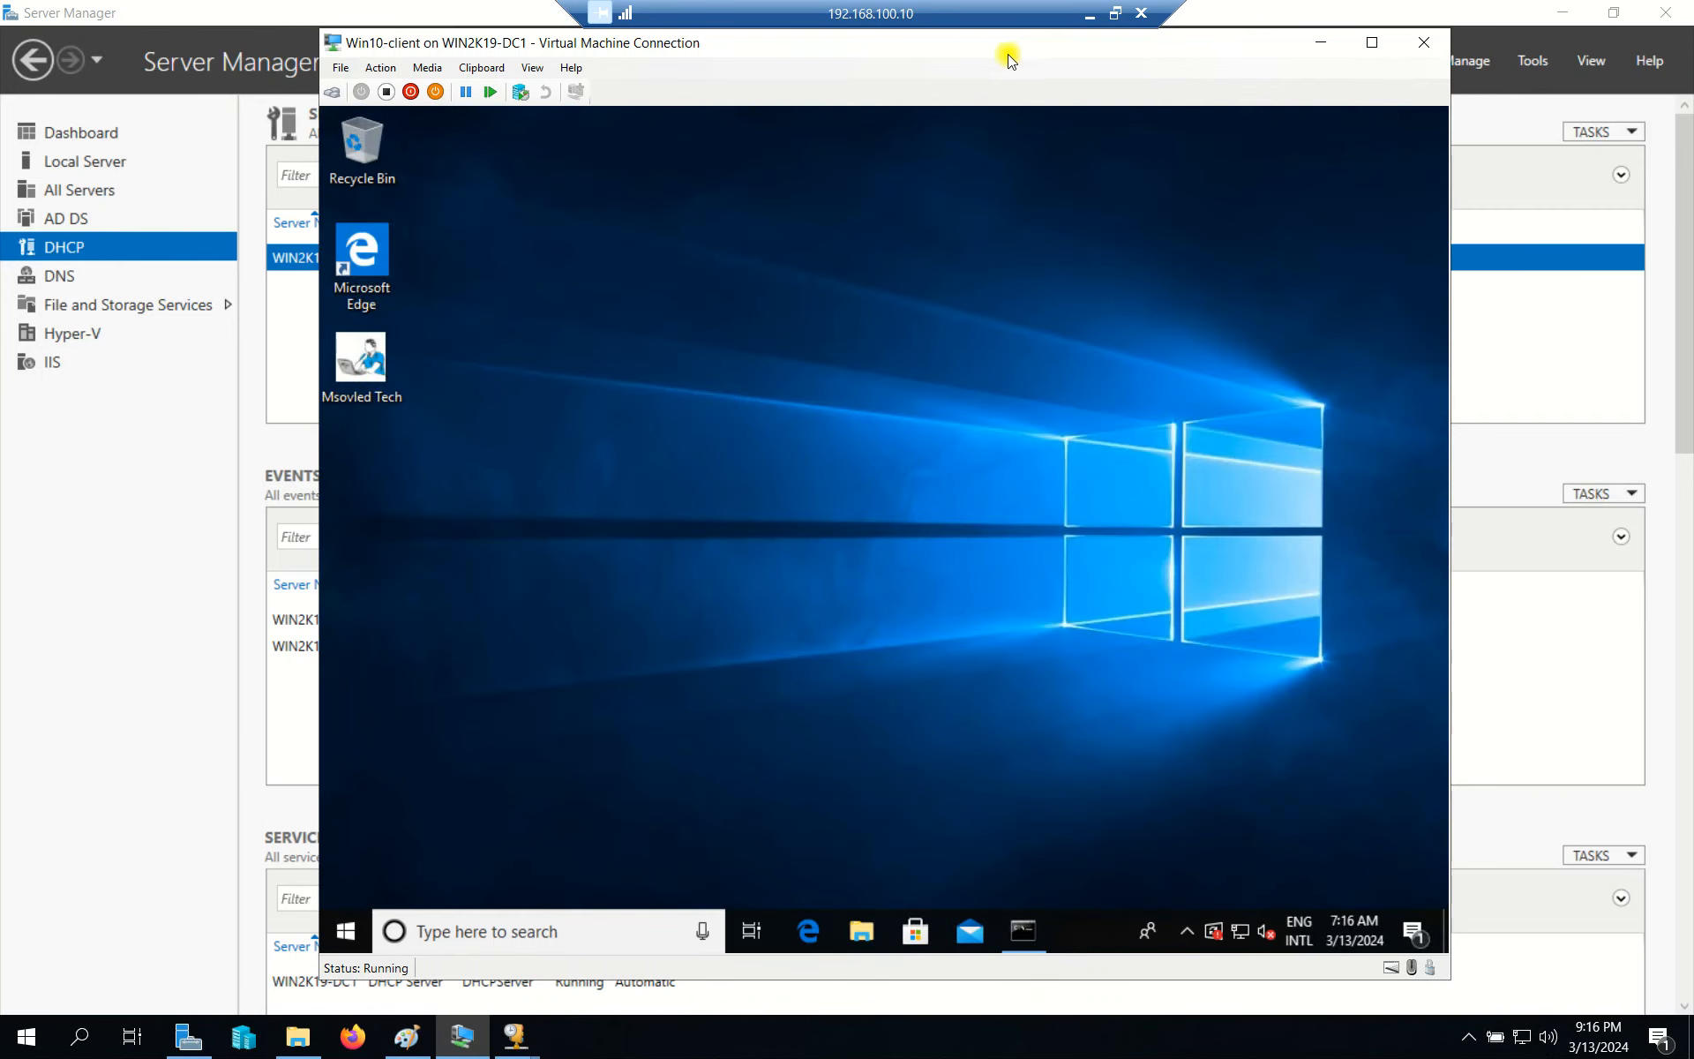
pyautogui.click(1314, 40)
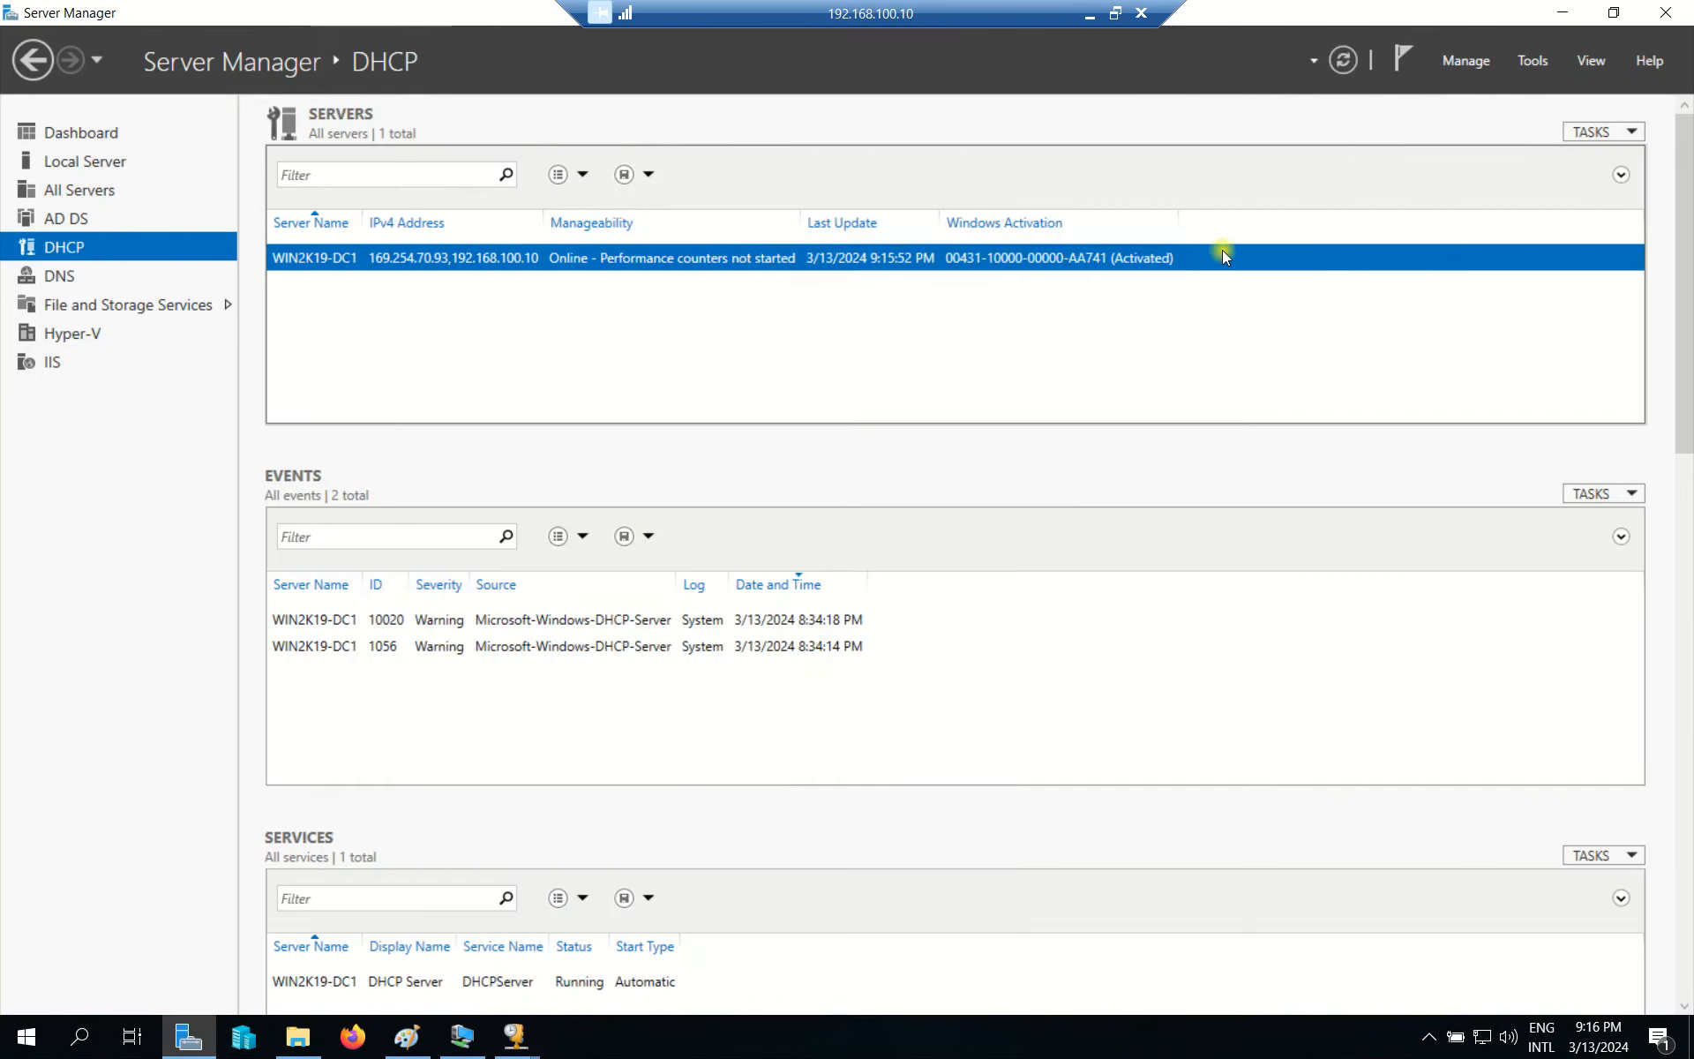